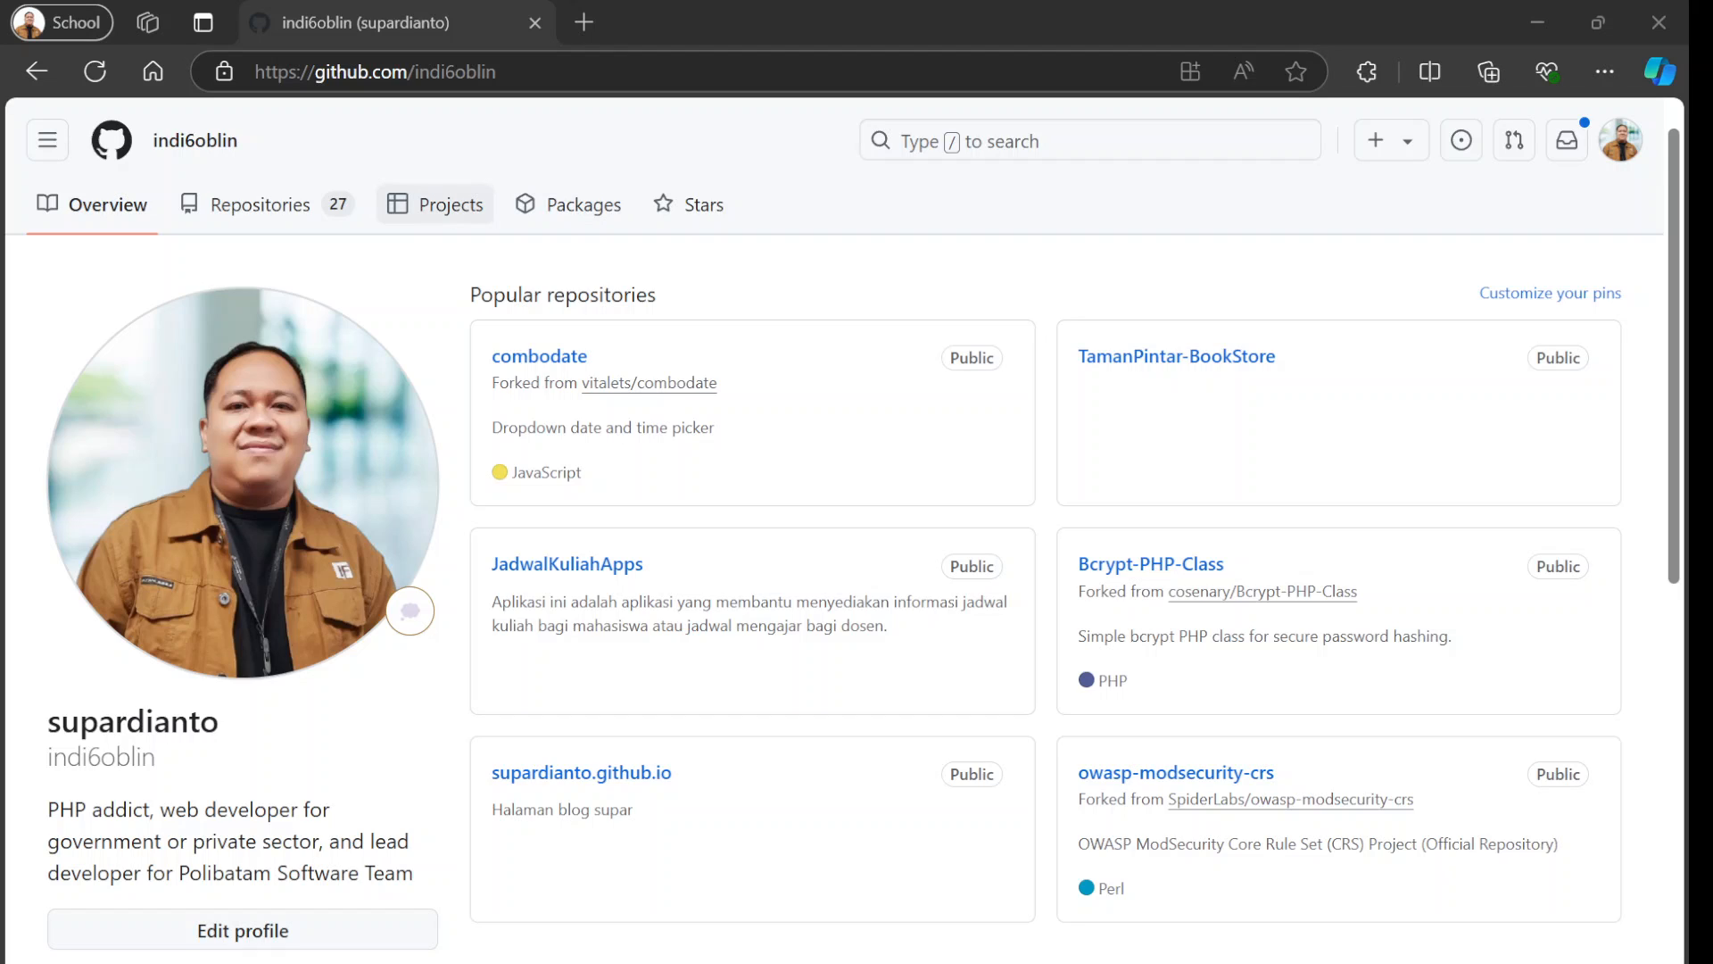
Create a new project from the Kanban template, keeping the default project name.
left_click(451, 207)
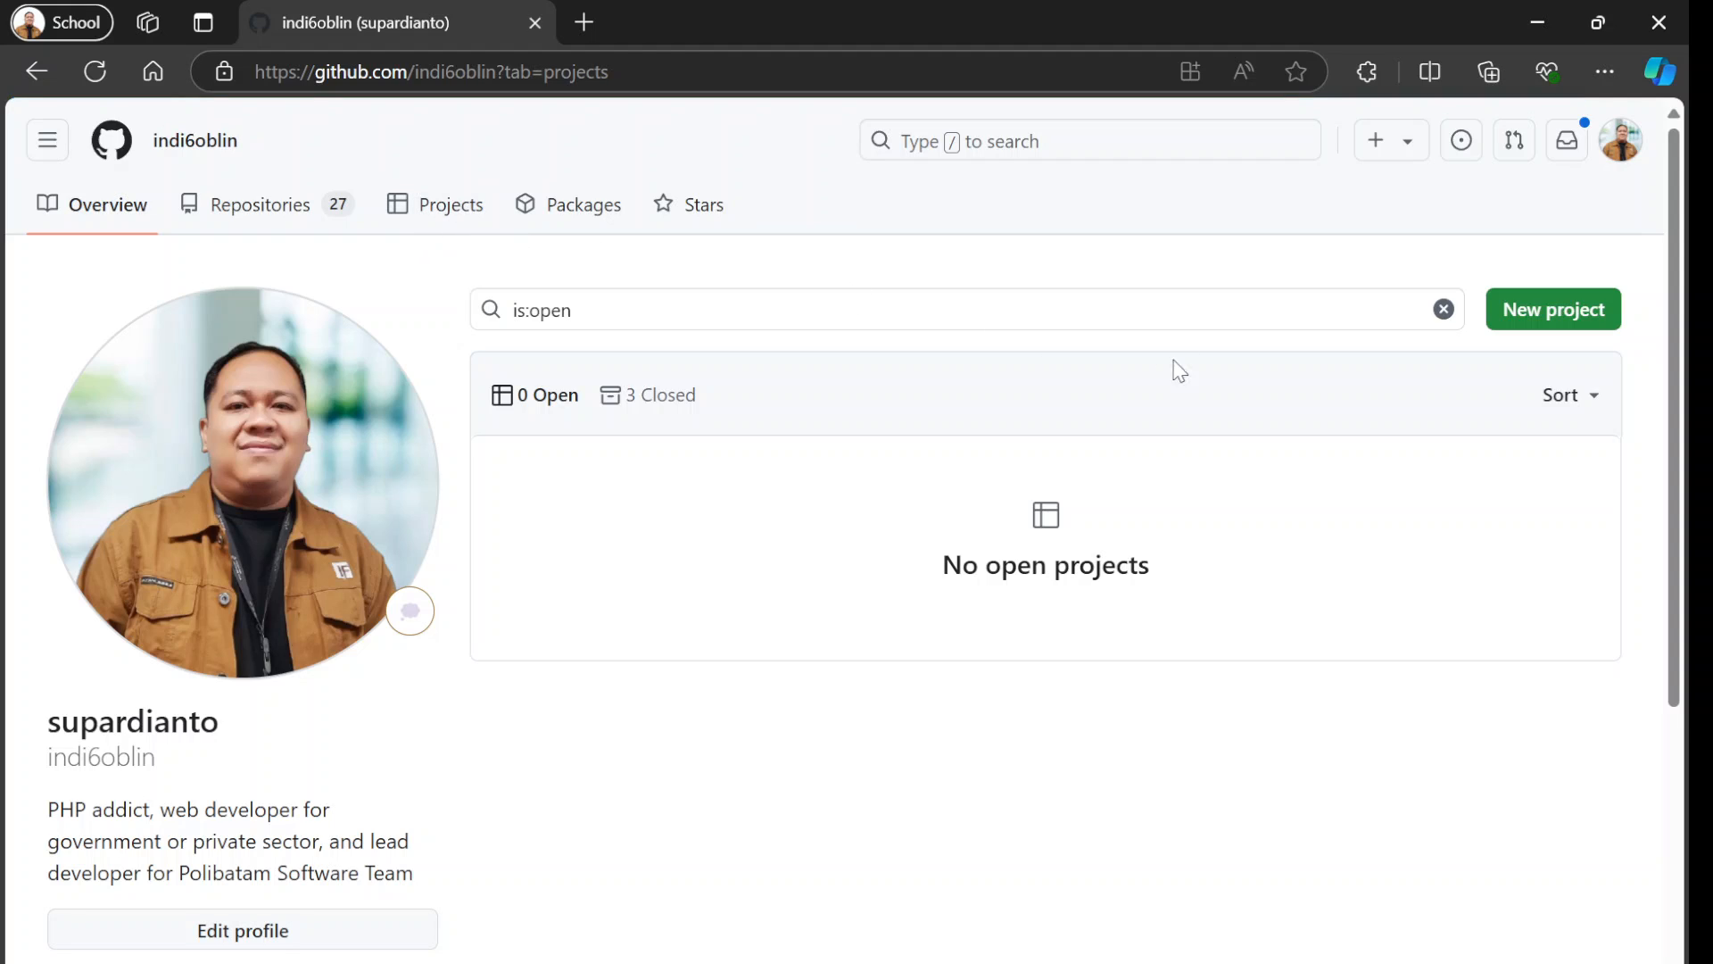
left_click(1532, 326)
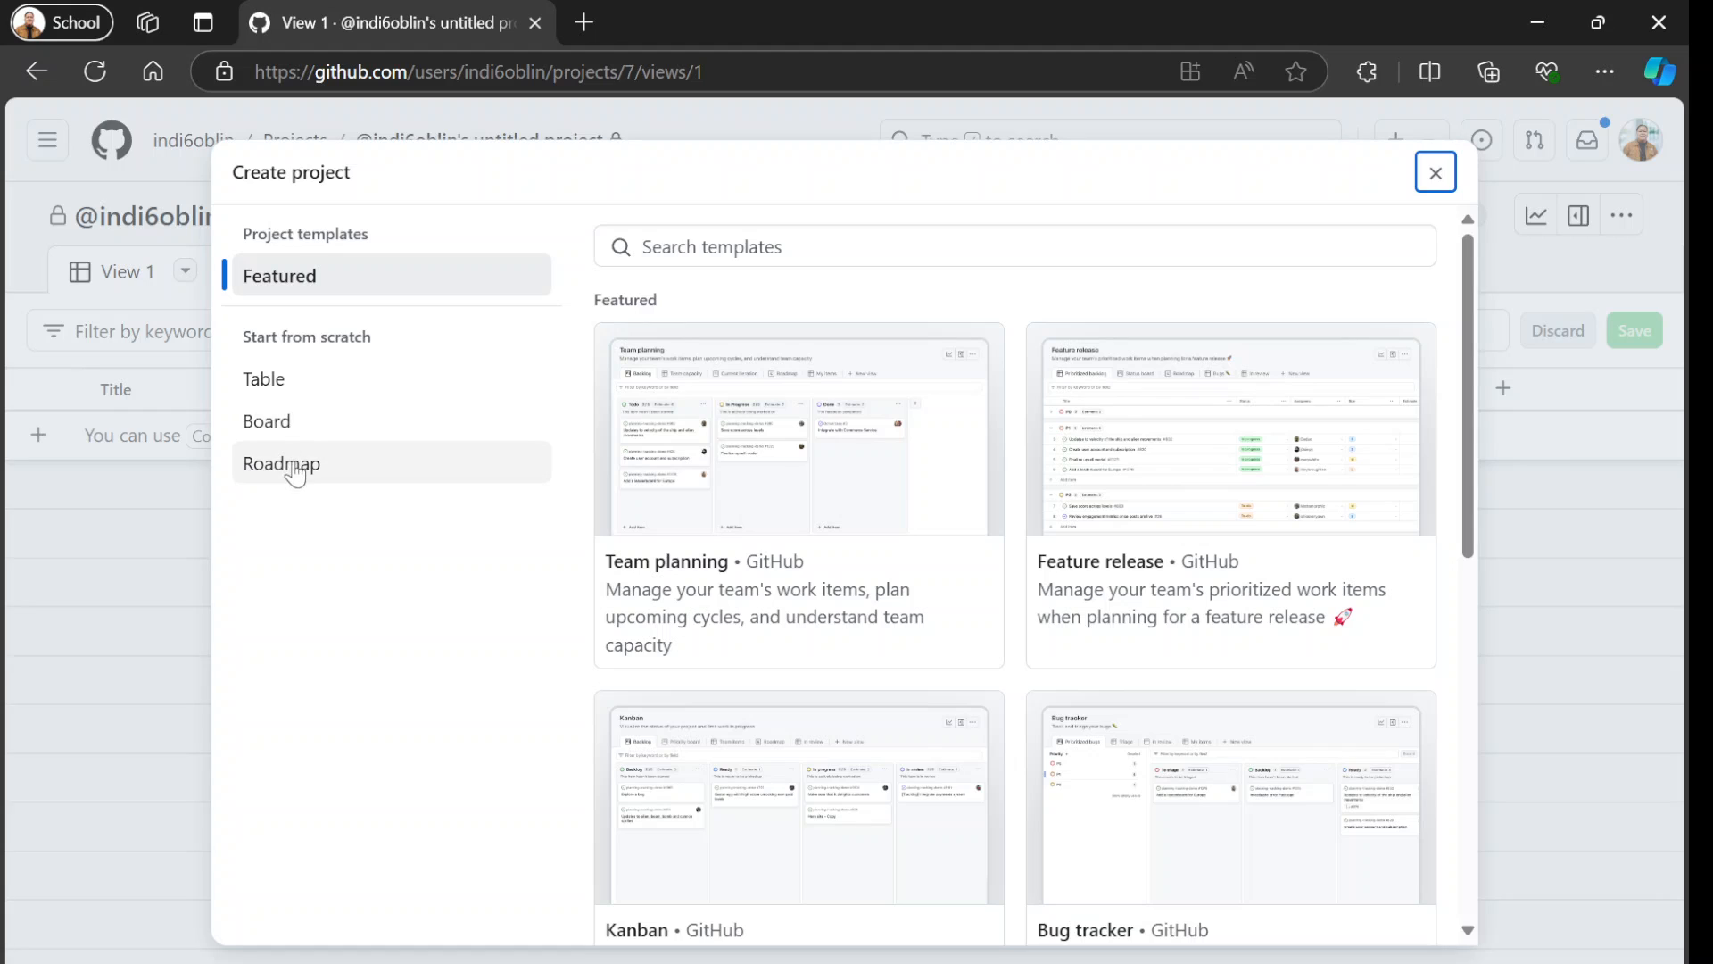
scroll(699, 522, "down", 7)
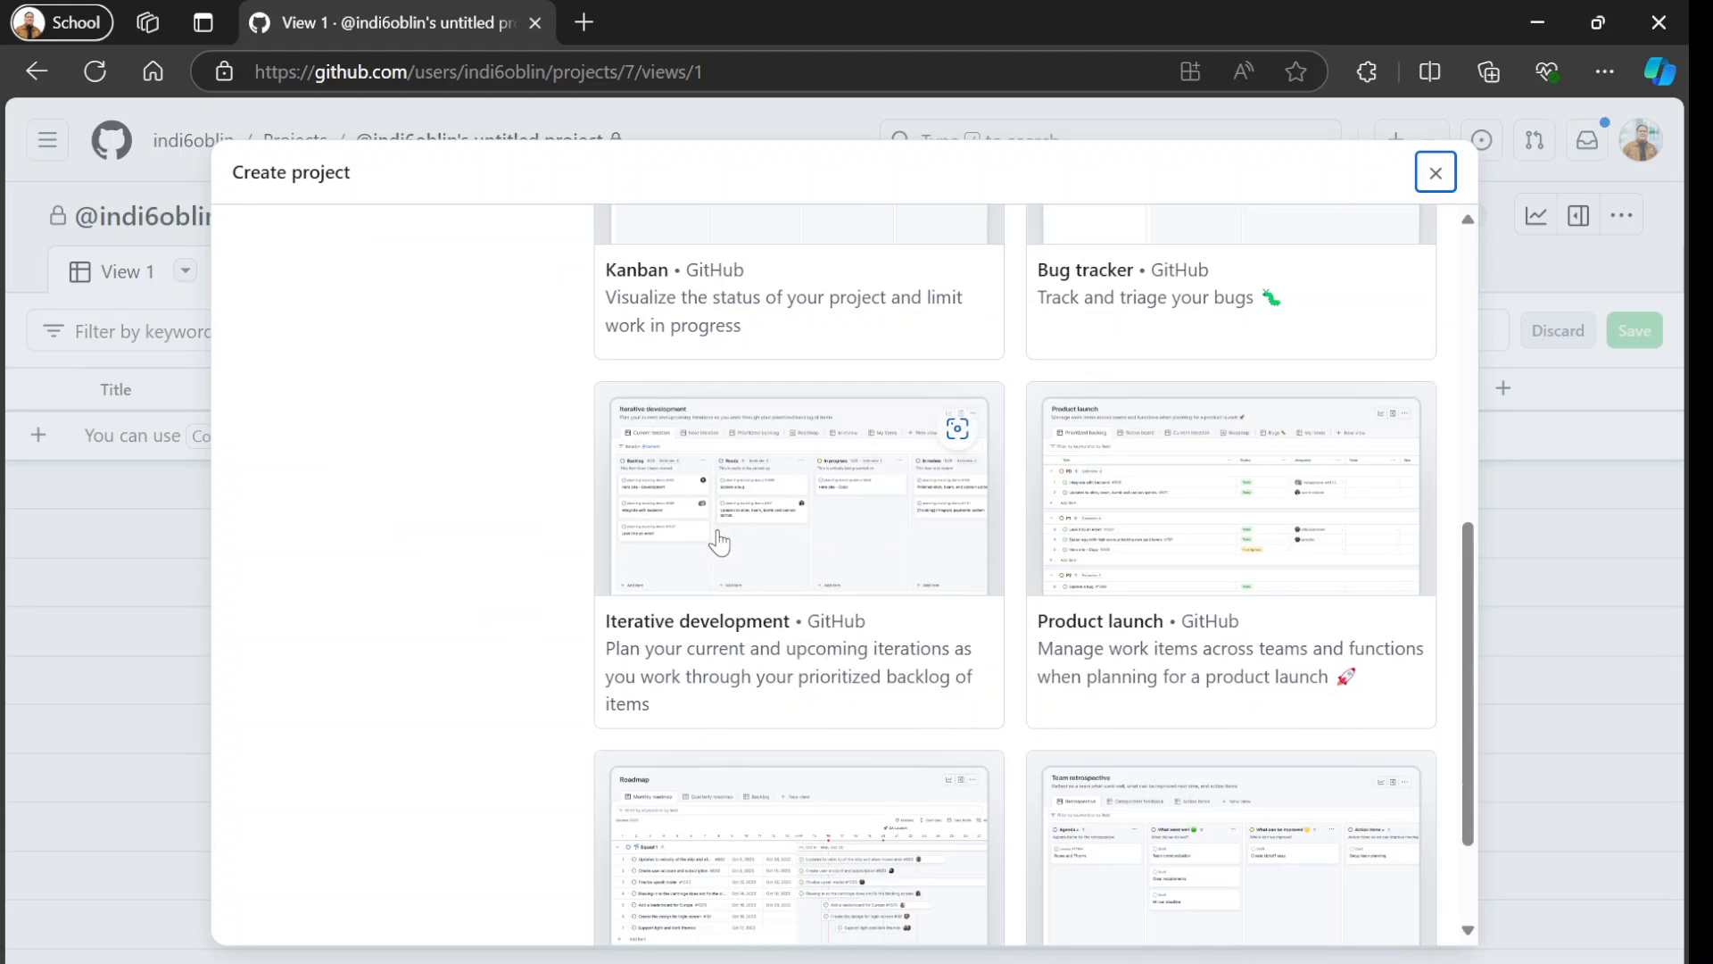
scroll(721, 553, "down", 1)
scroll(709, 536, "up", 3)
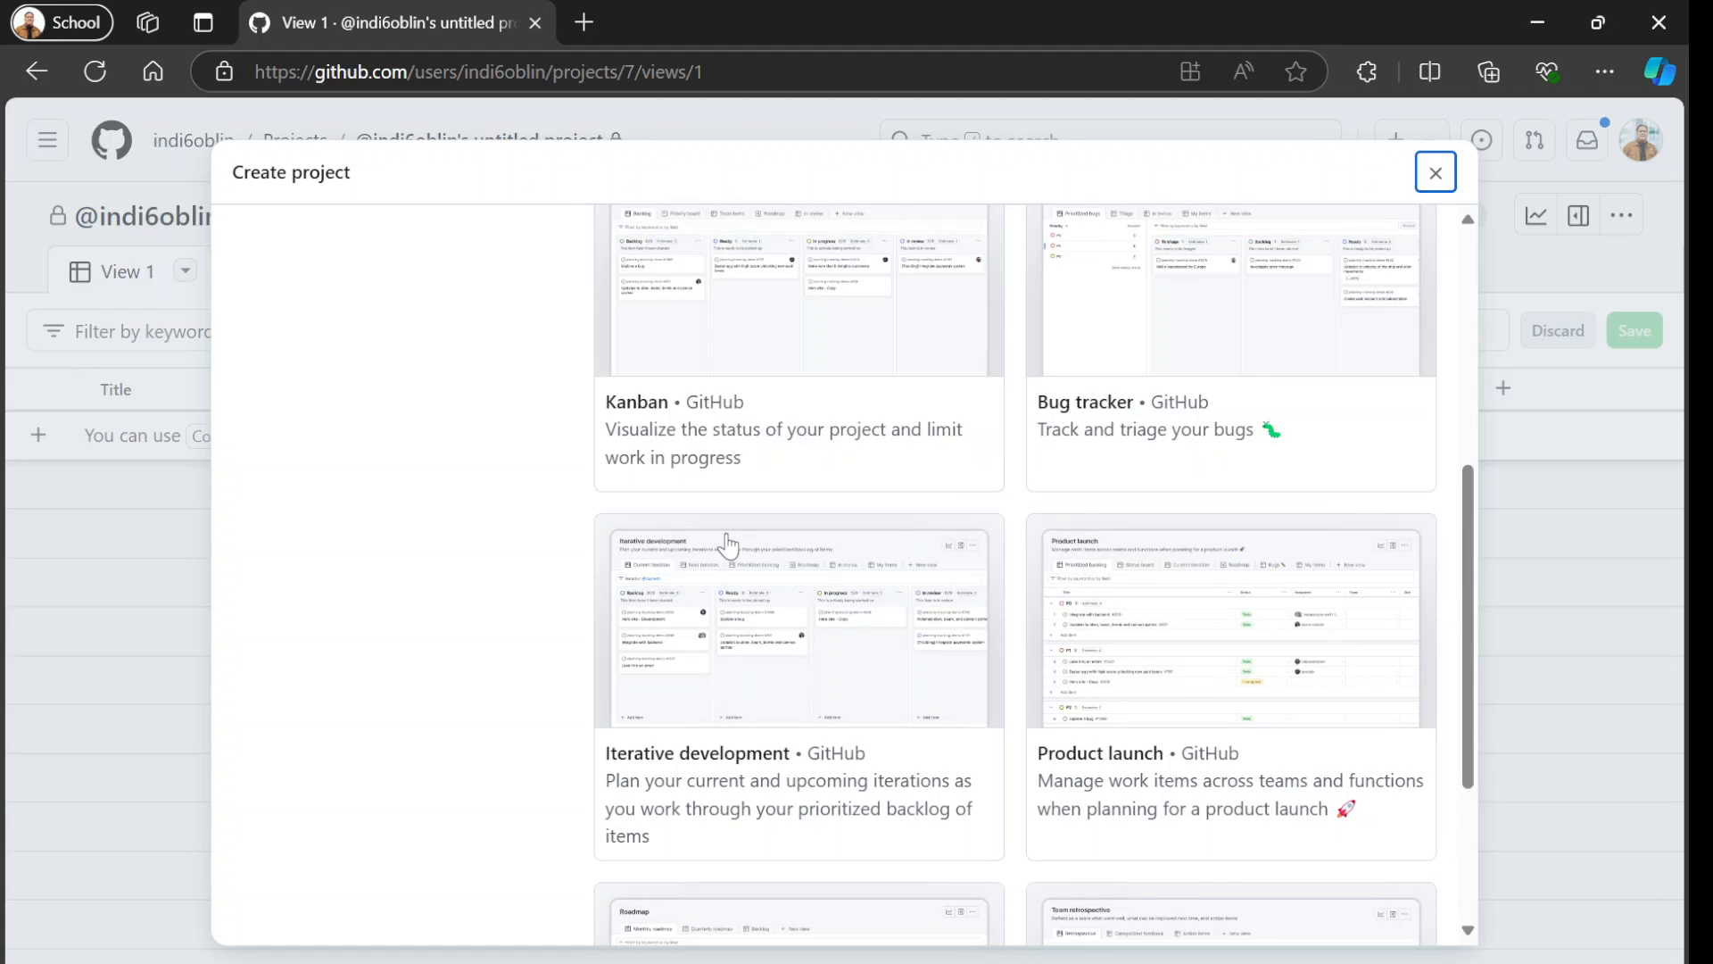
scroll(707, 504, "up", 1)
left_click(714, 455)
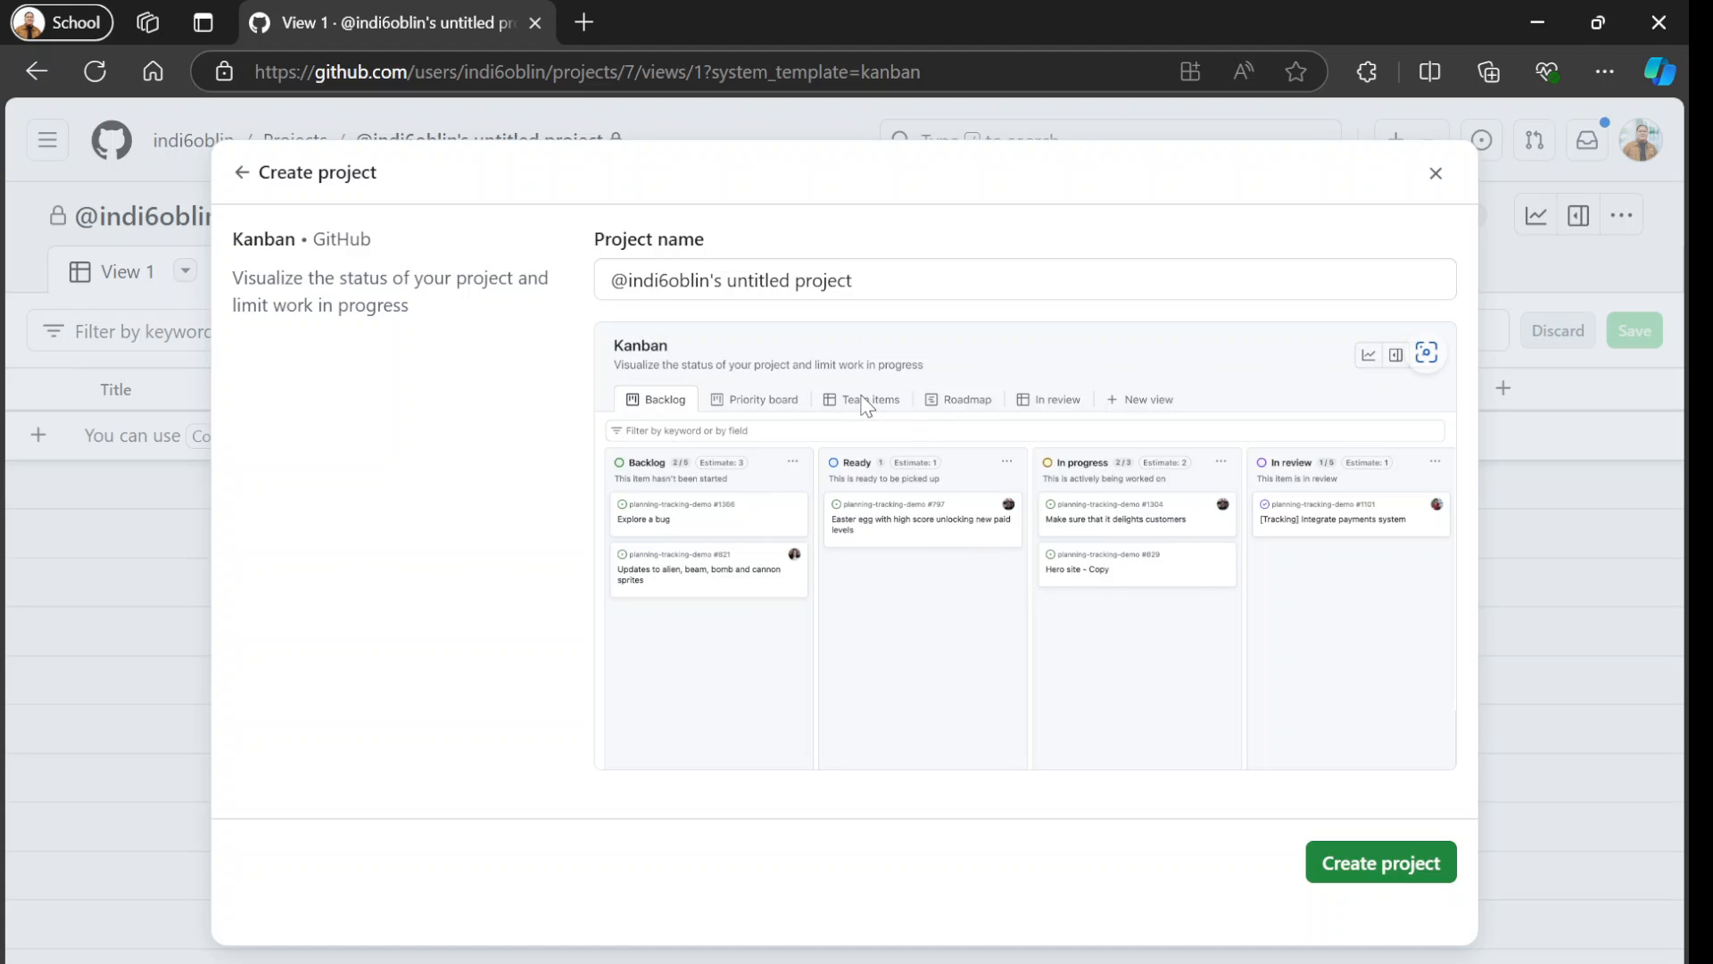
left_click(1363, 873)
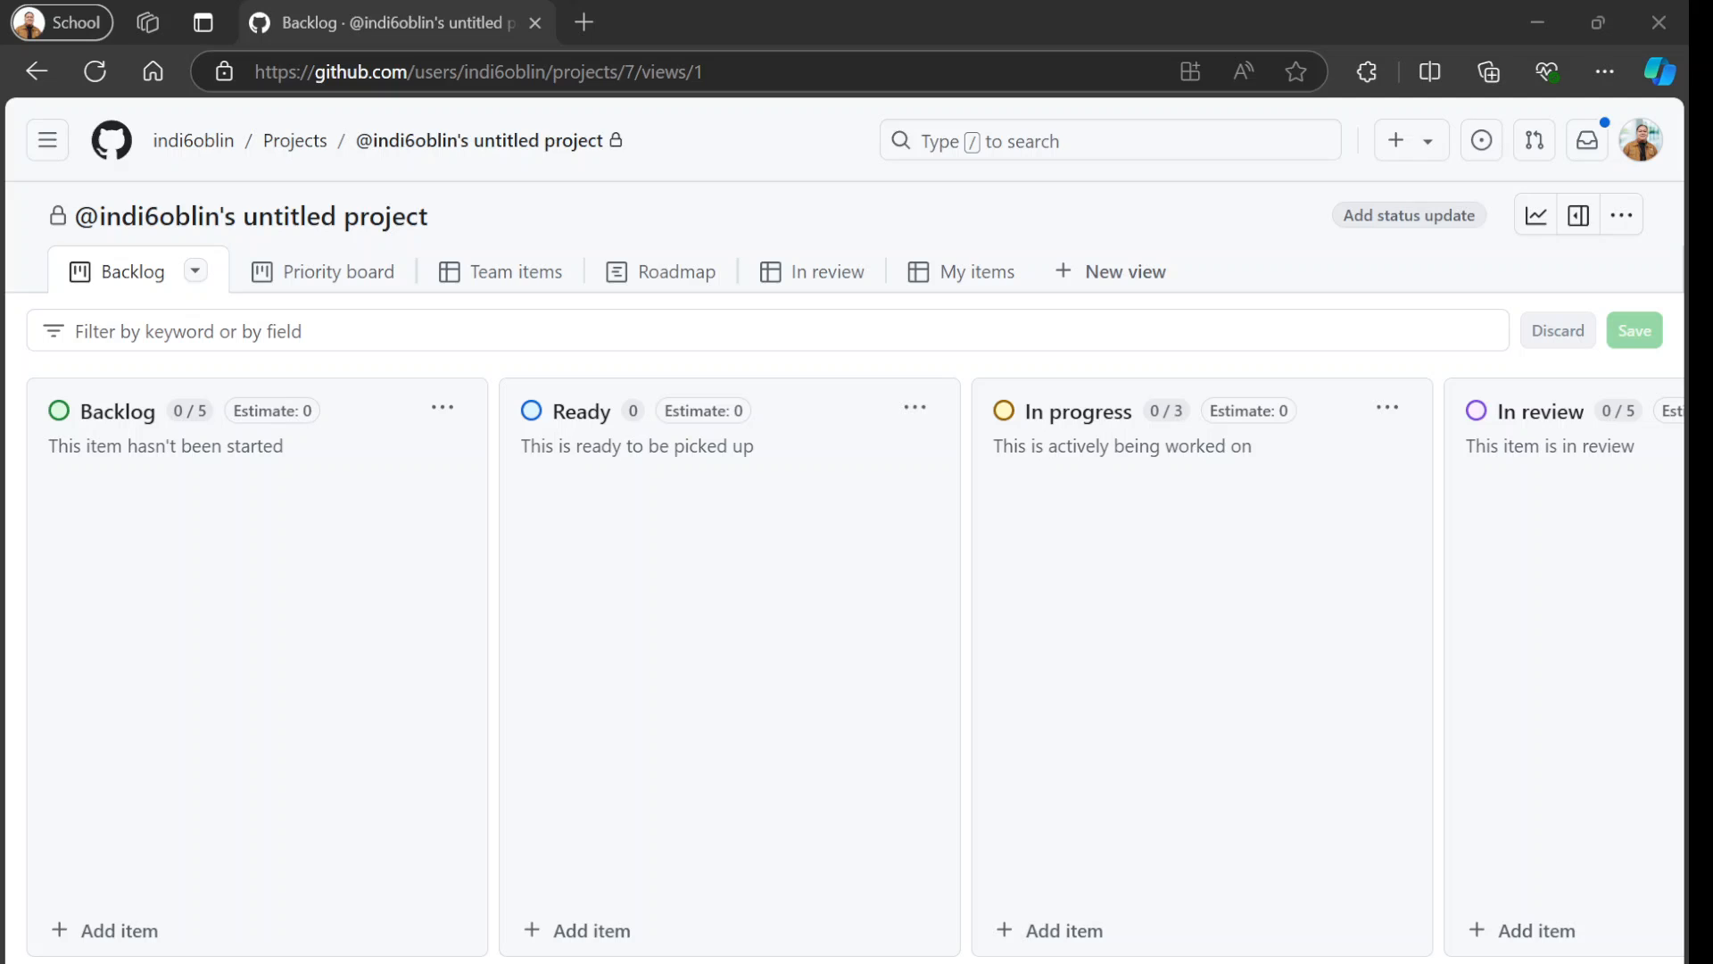
Look through the project's Priority board, Team items, Roadmap, In review and Backlog views.
left_click(384, 272)
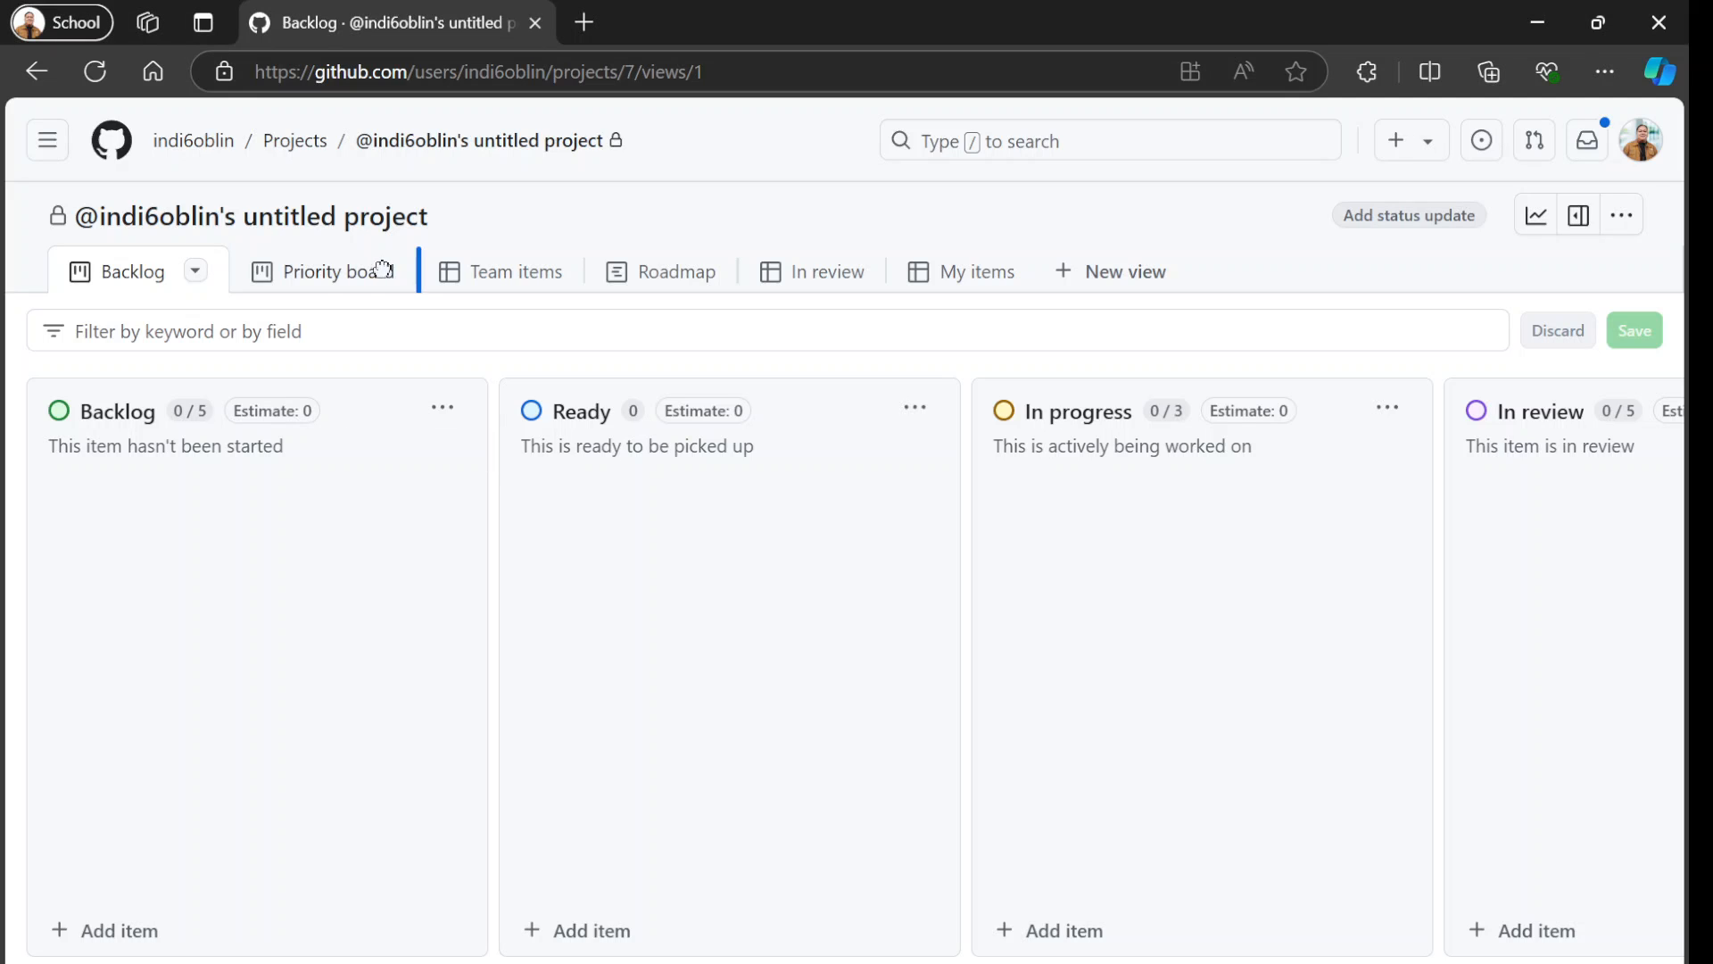
left_click(482, 275)
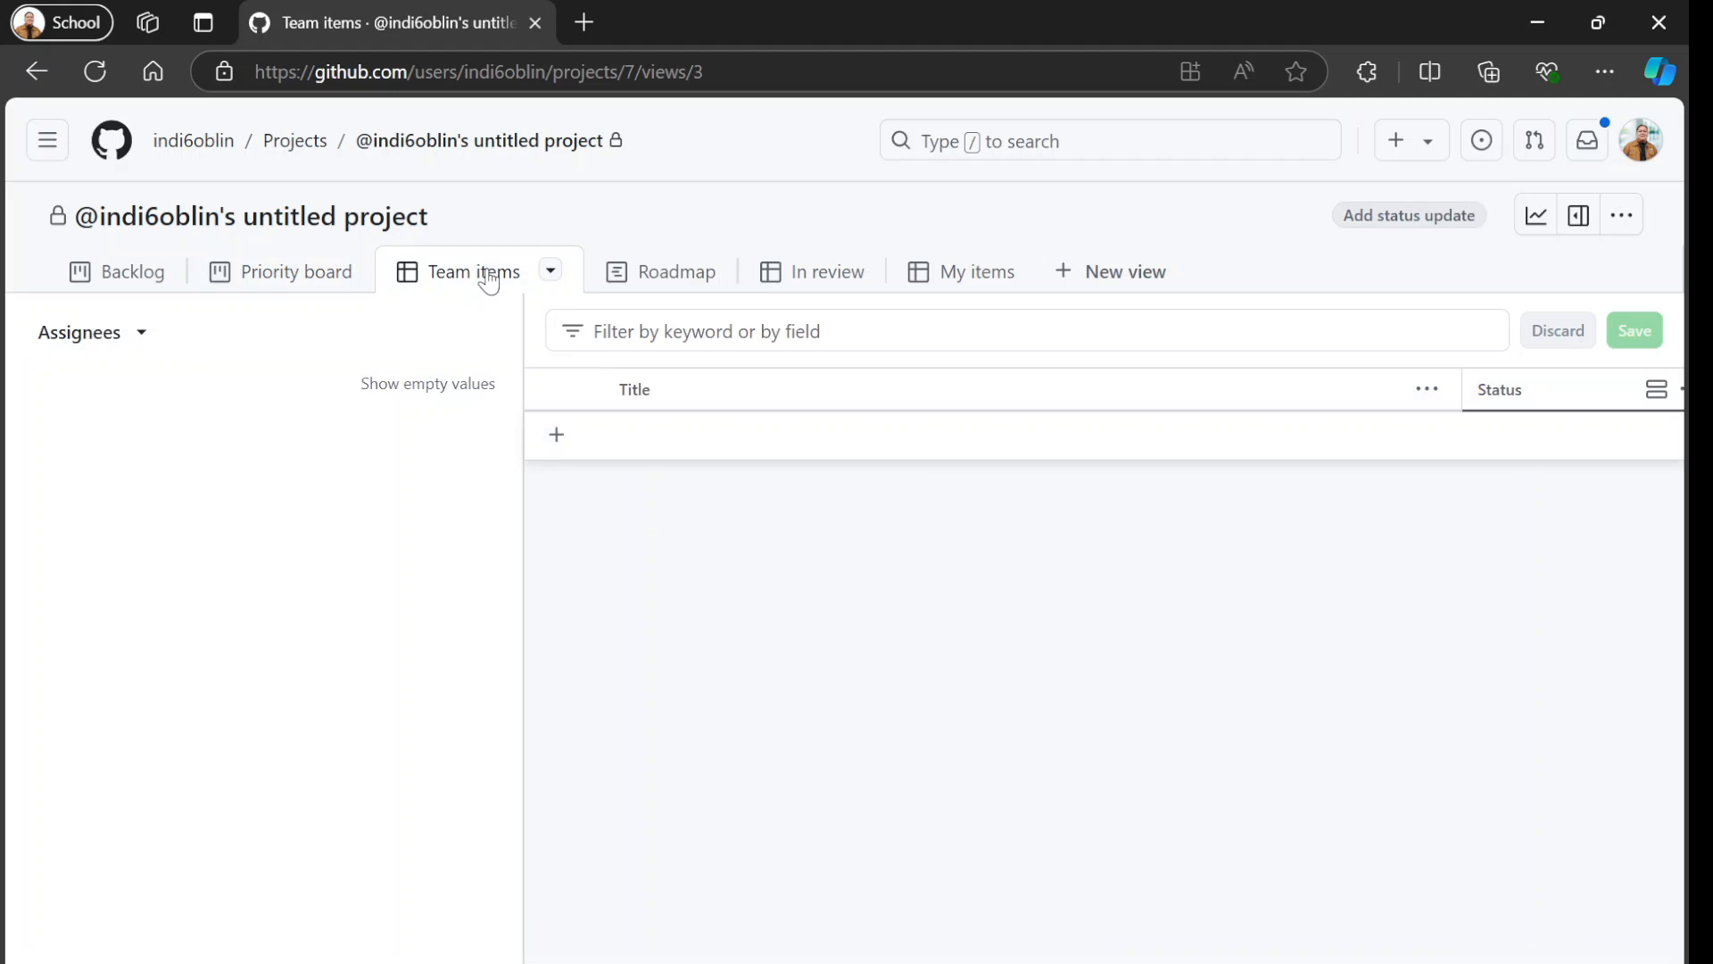
left_click(668, 287)
left_click(821, 284)
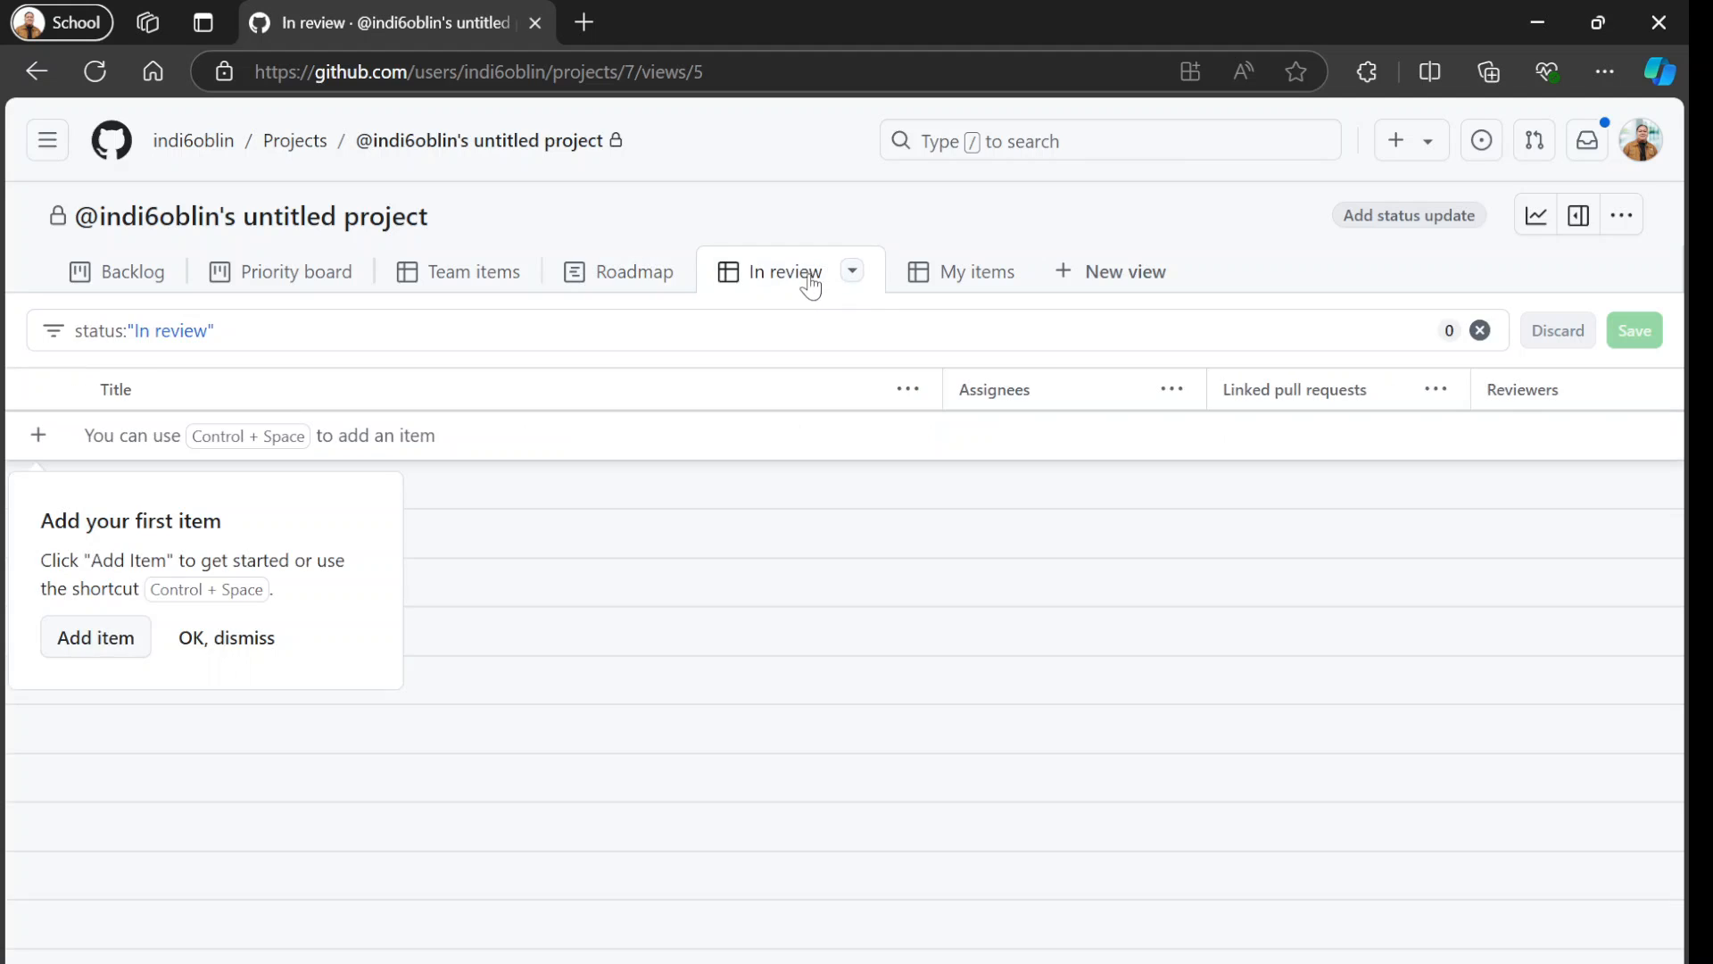
left_click(147, 278)
left_click(299, 287)
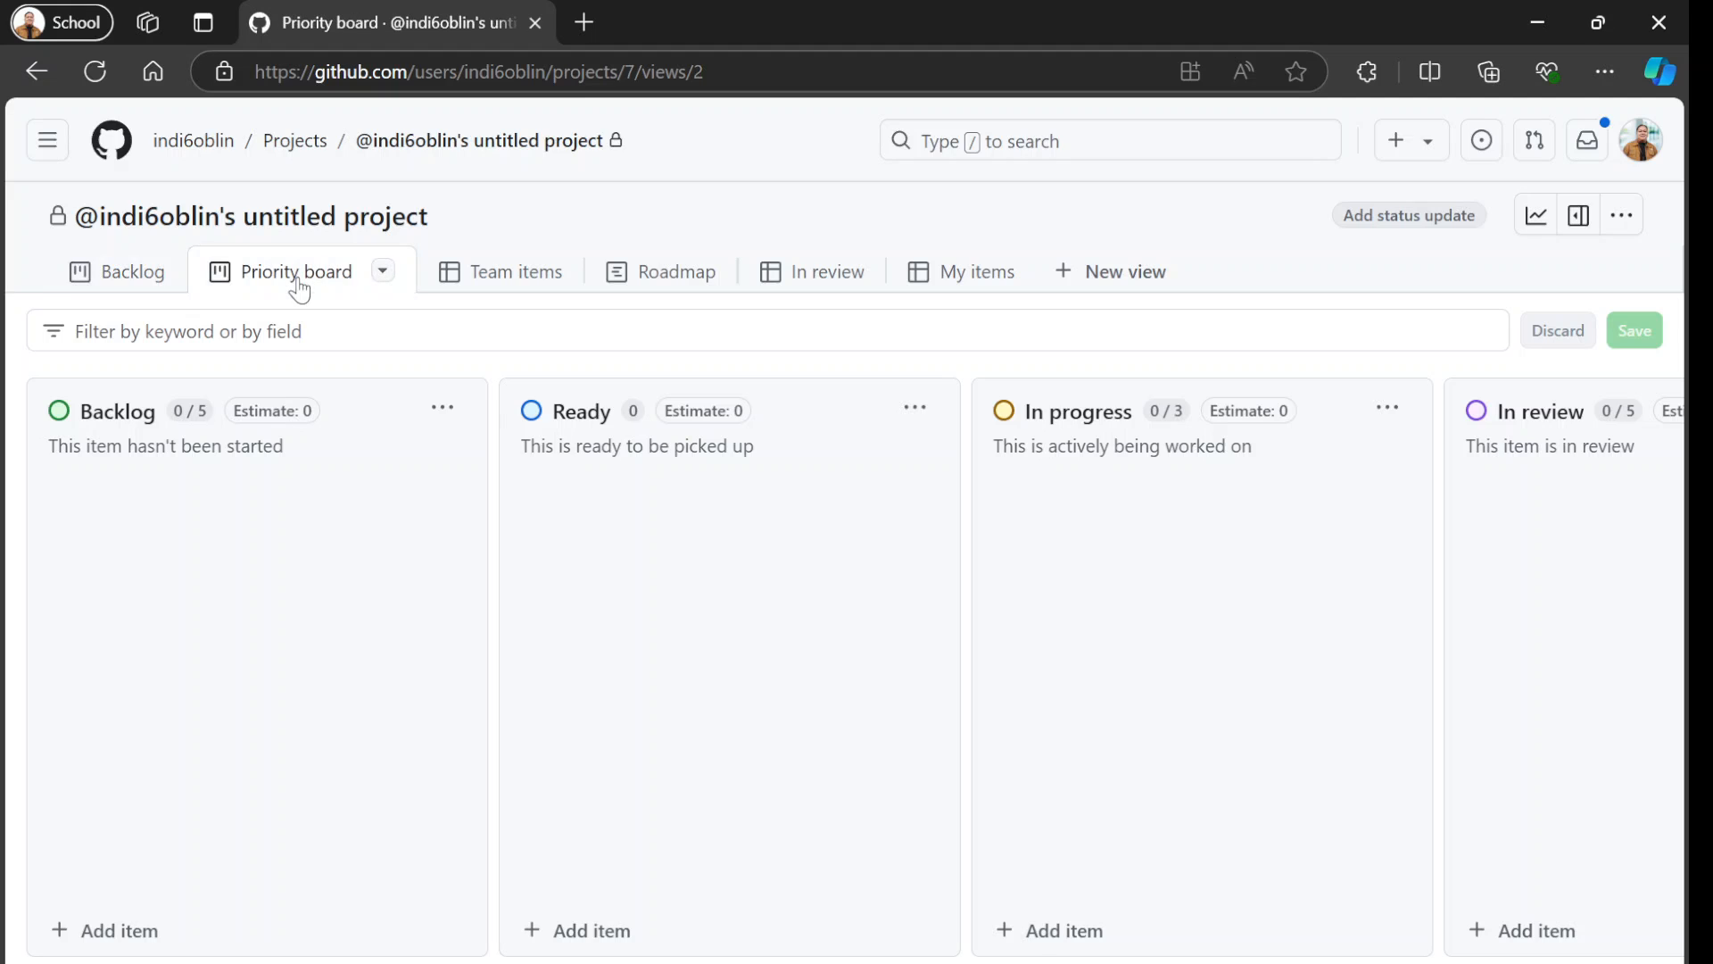
left_click(143, 273)
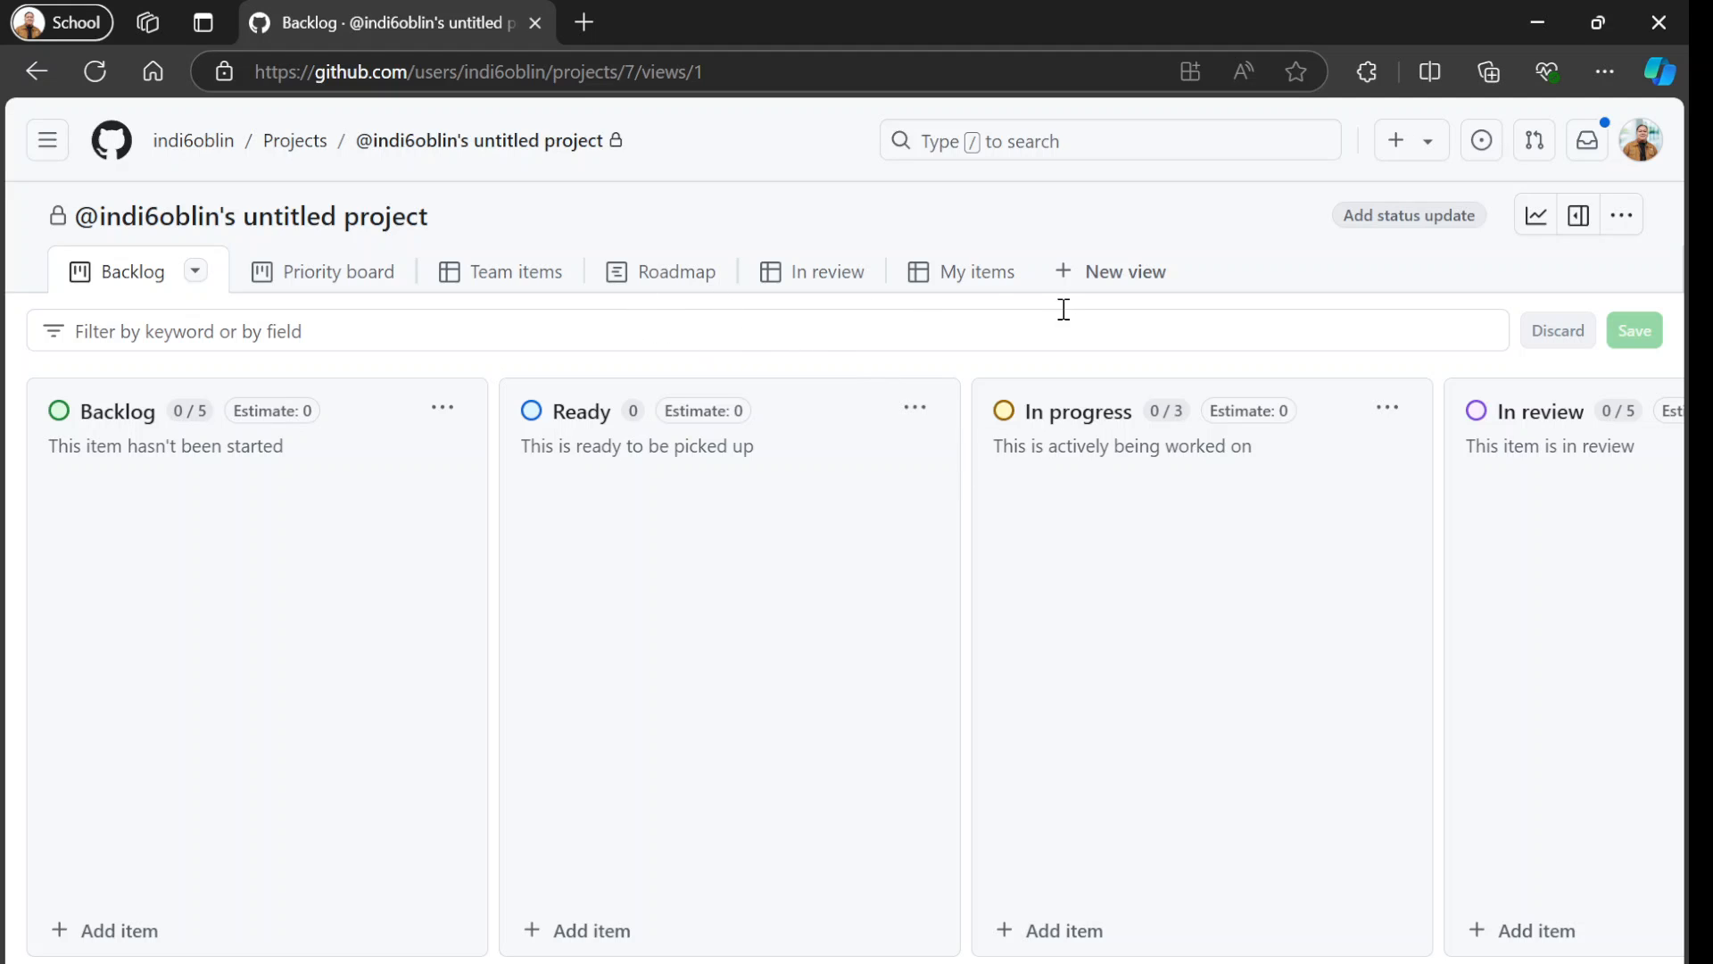
left_click(498, 273)
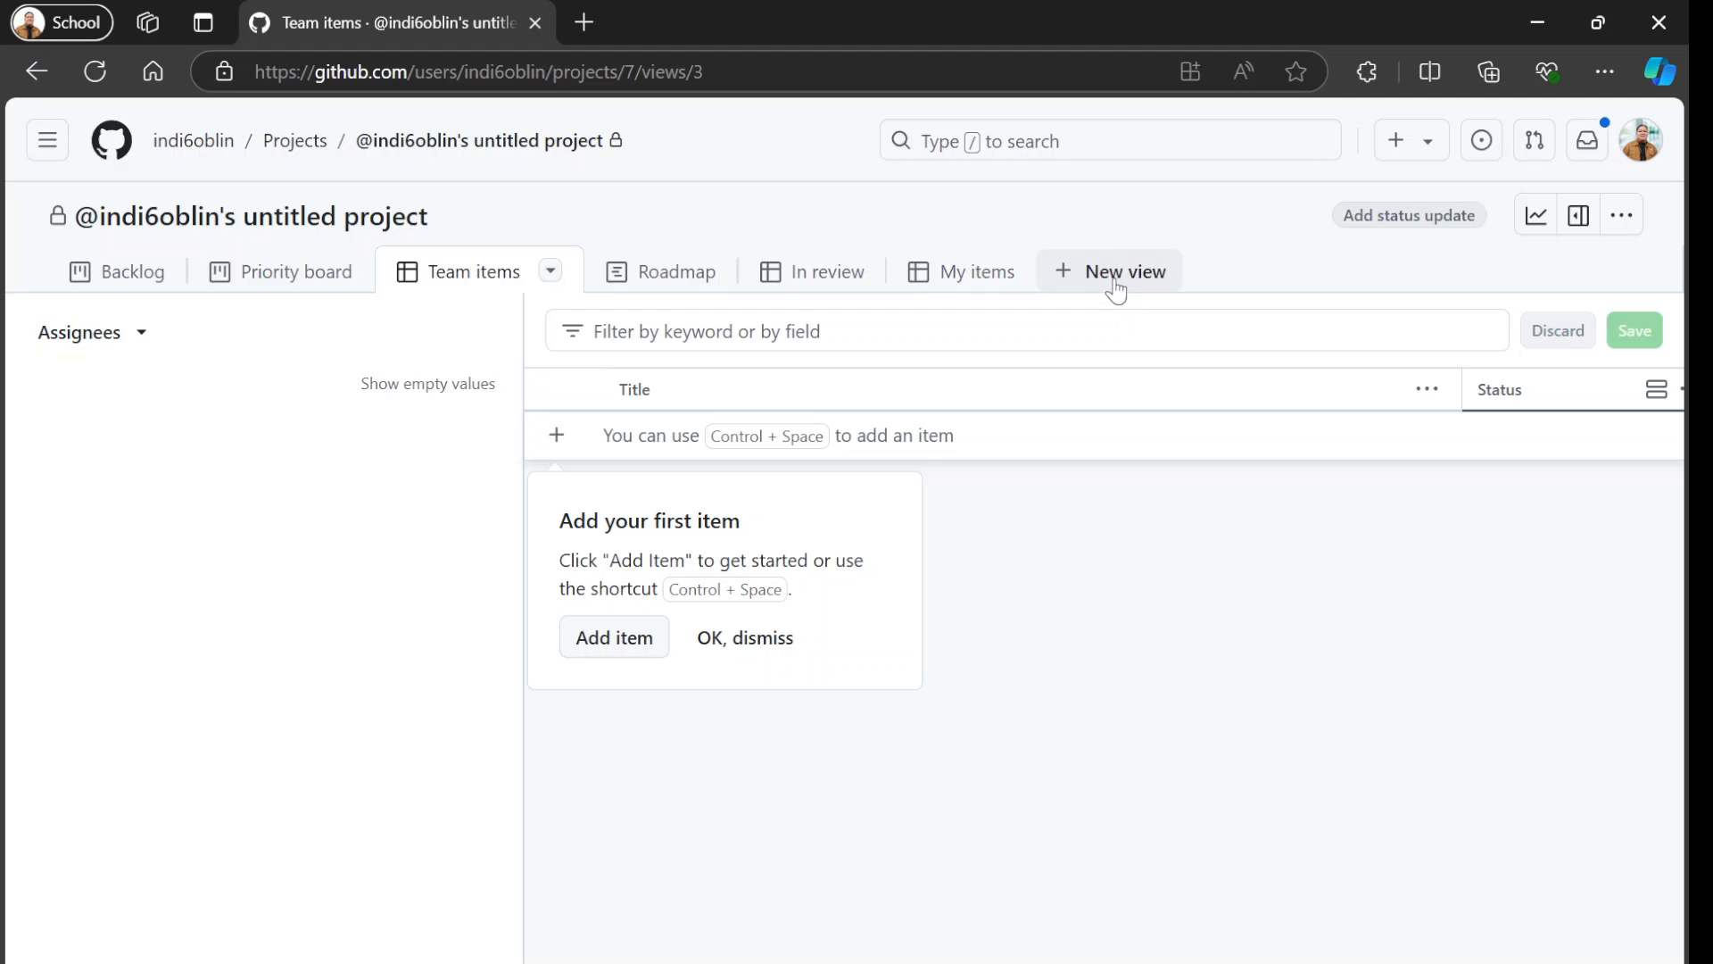
Add a new view with the Table layout and dismiss its first-item hint.
left_click(1115, 286)
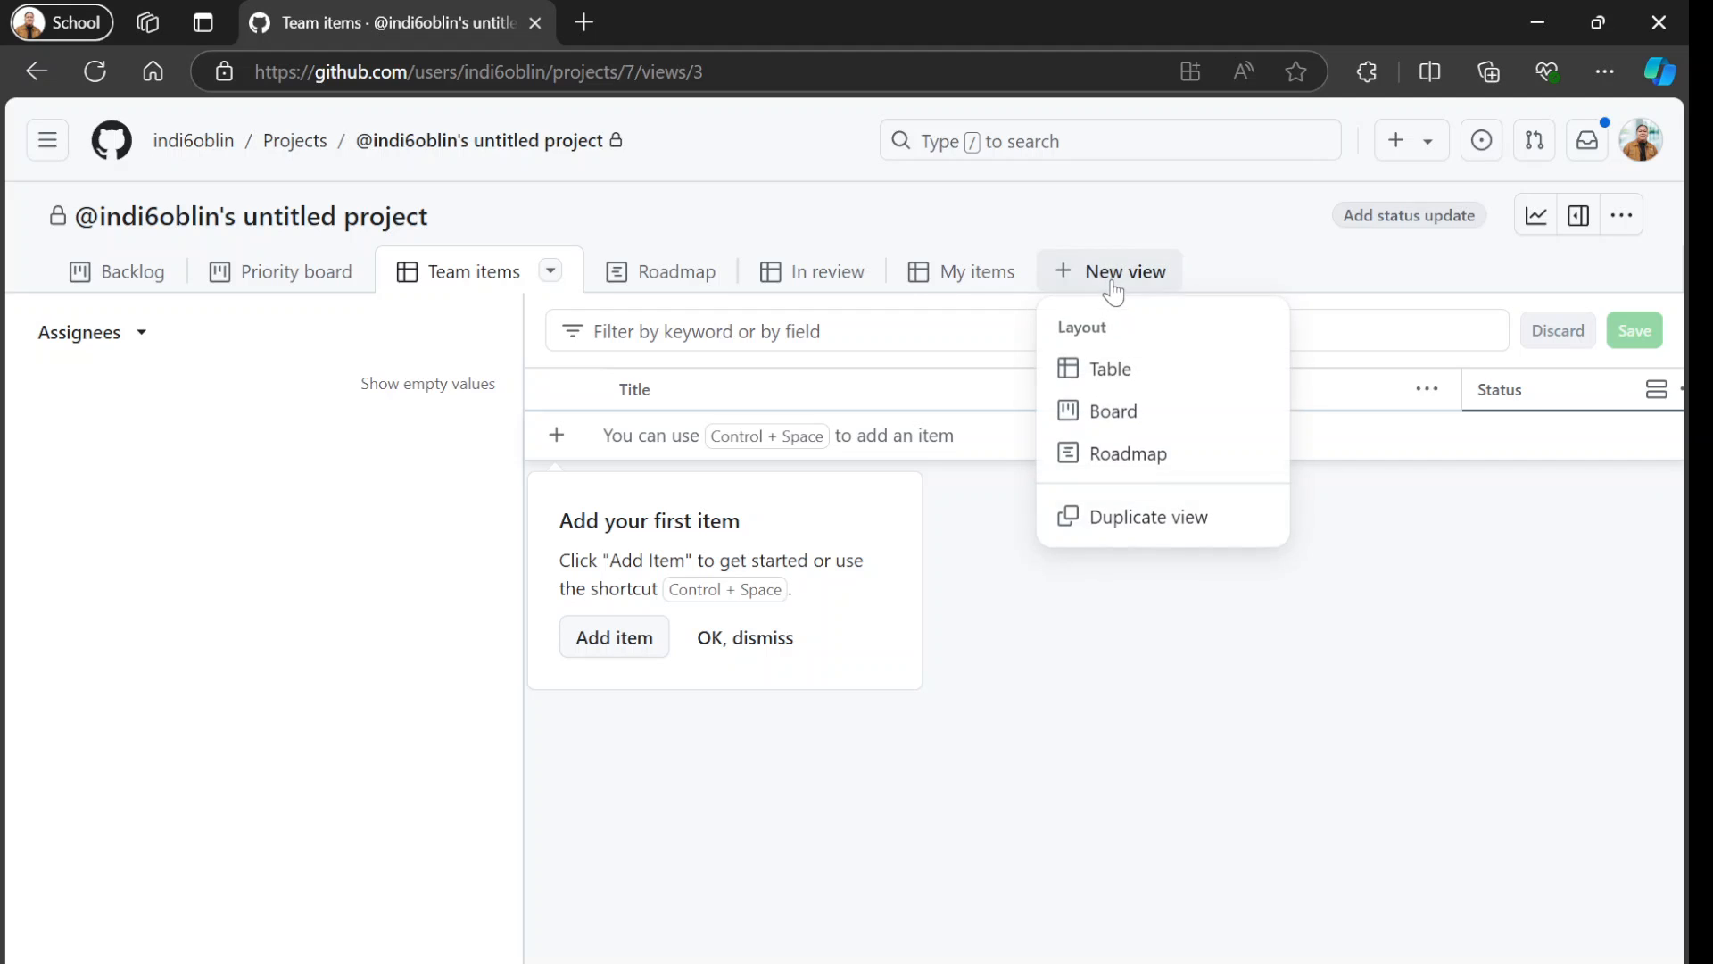
left_click(1106, 365)
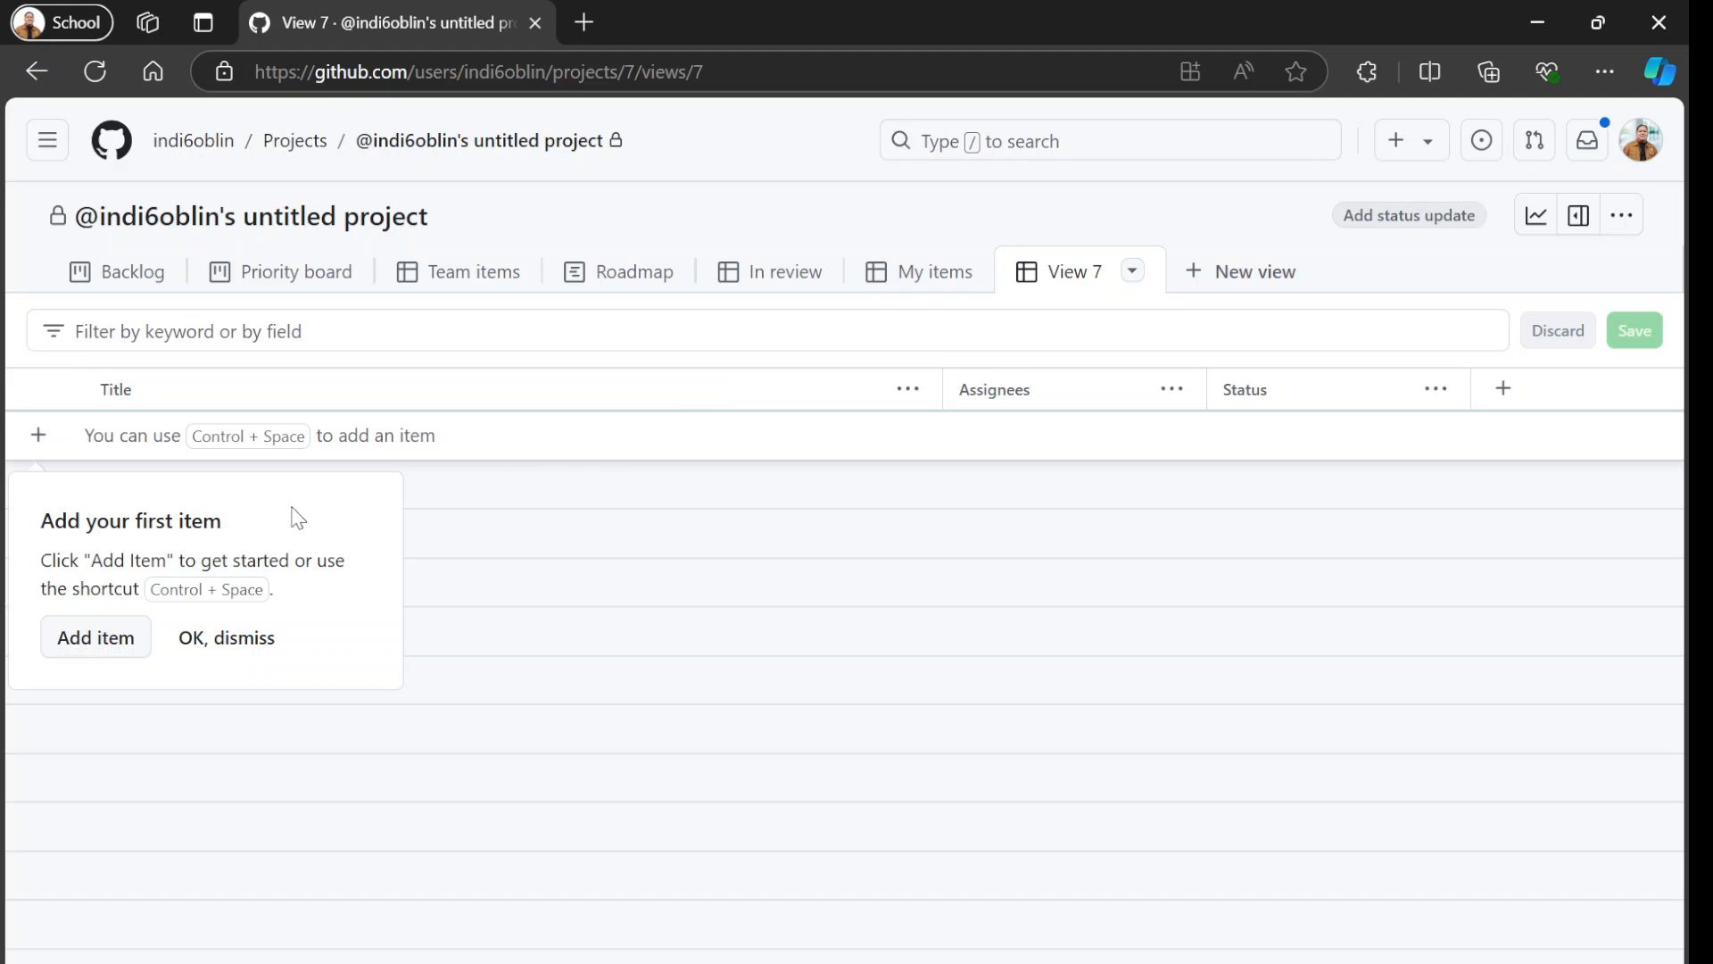
left_click(211, 647)
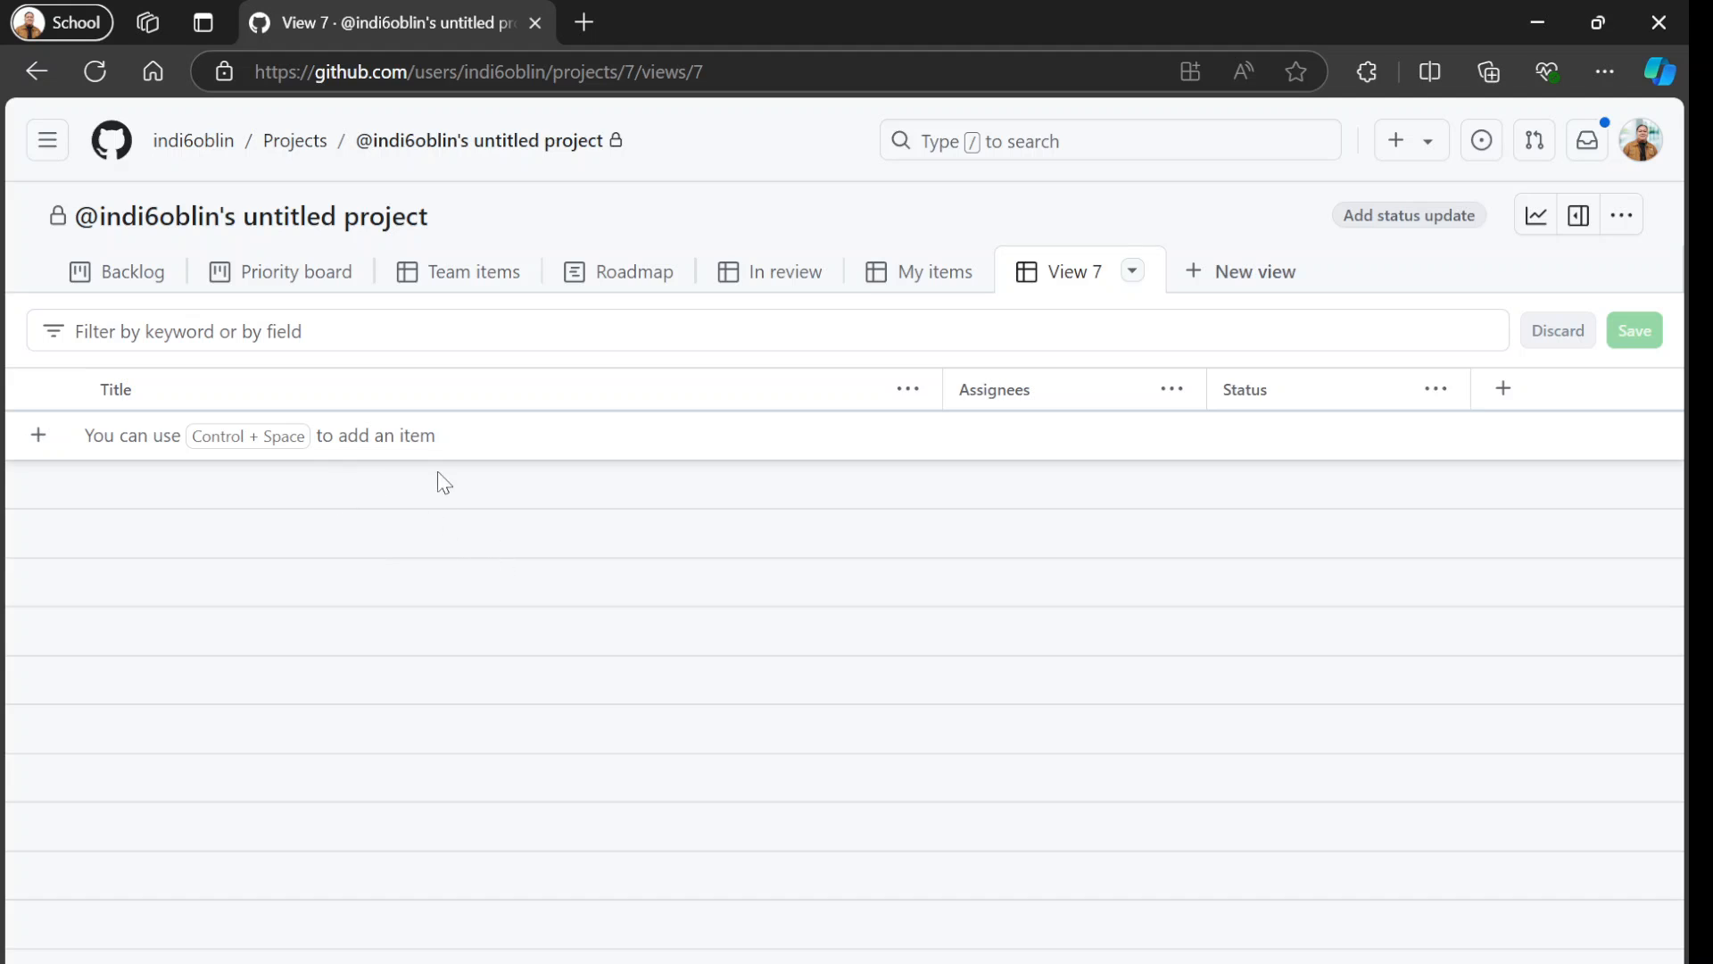
Return to the Backlog view and review the options available for the Backlog column.
left_click(136, 274)
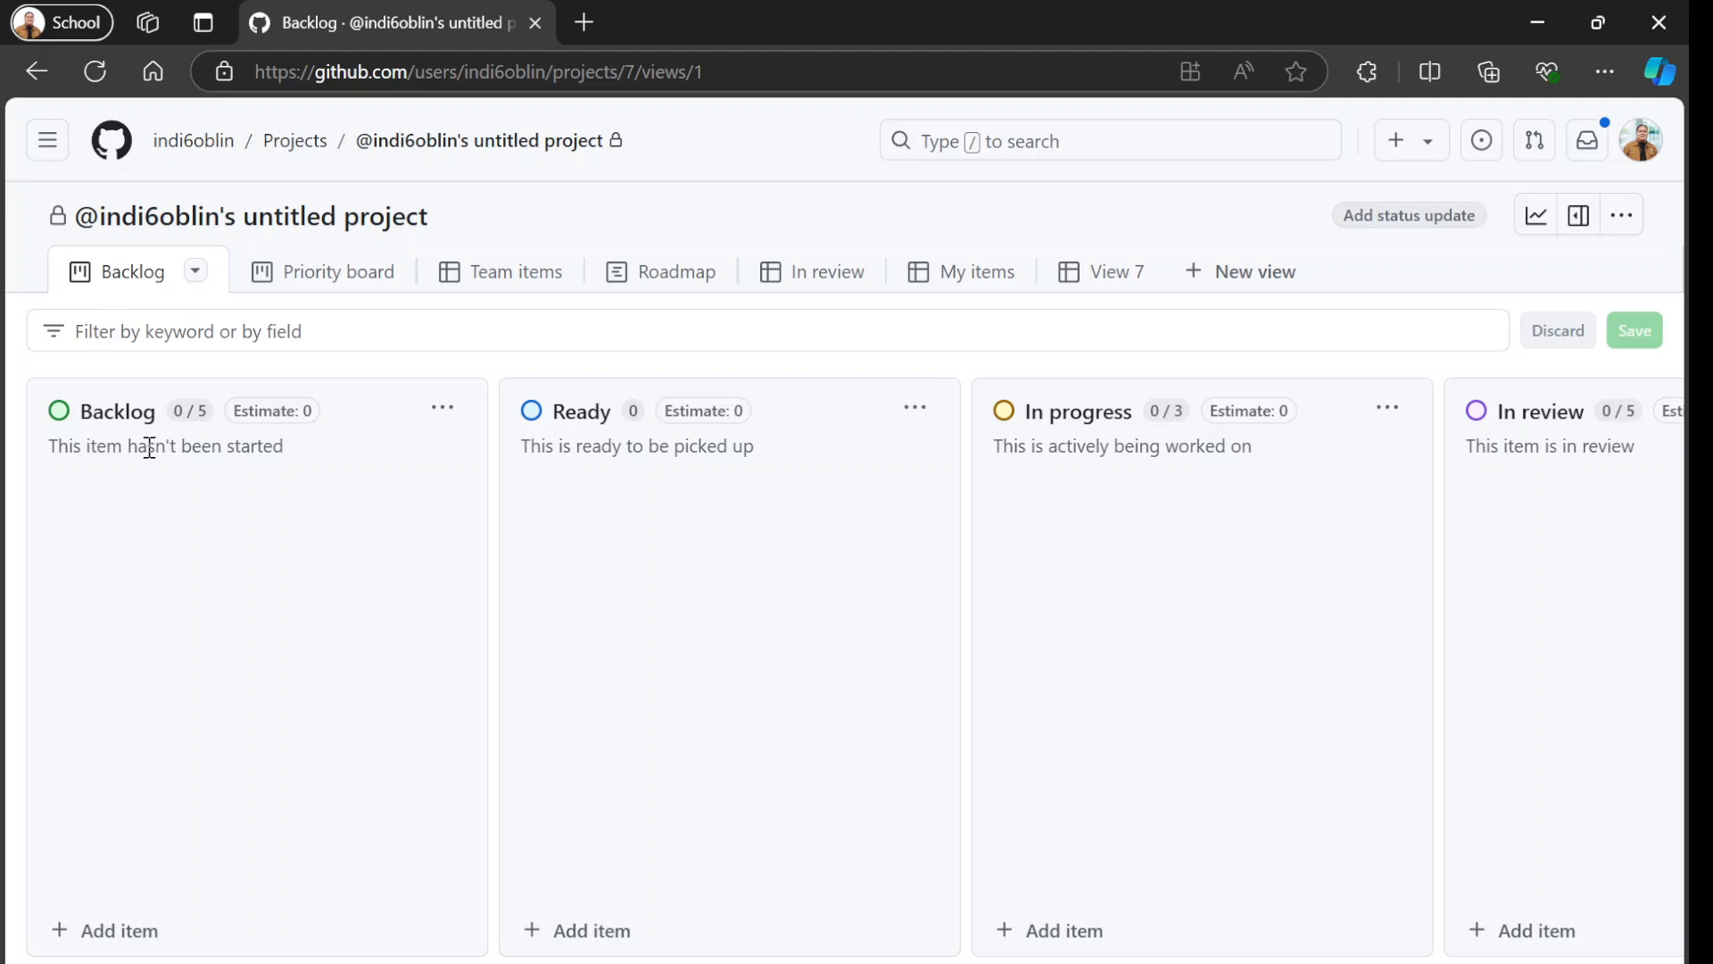
left_click(442, 408)
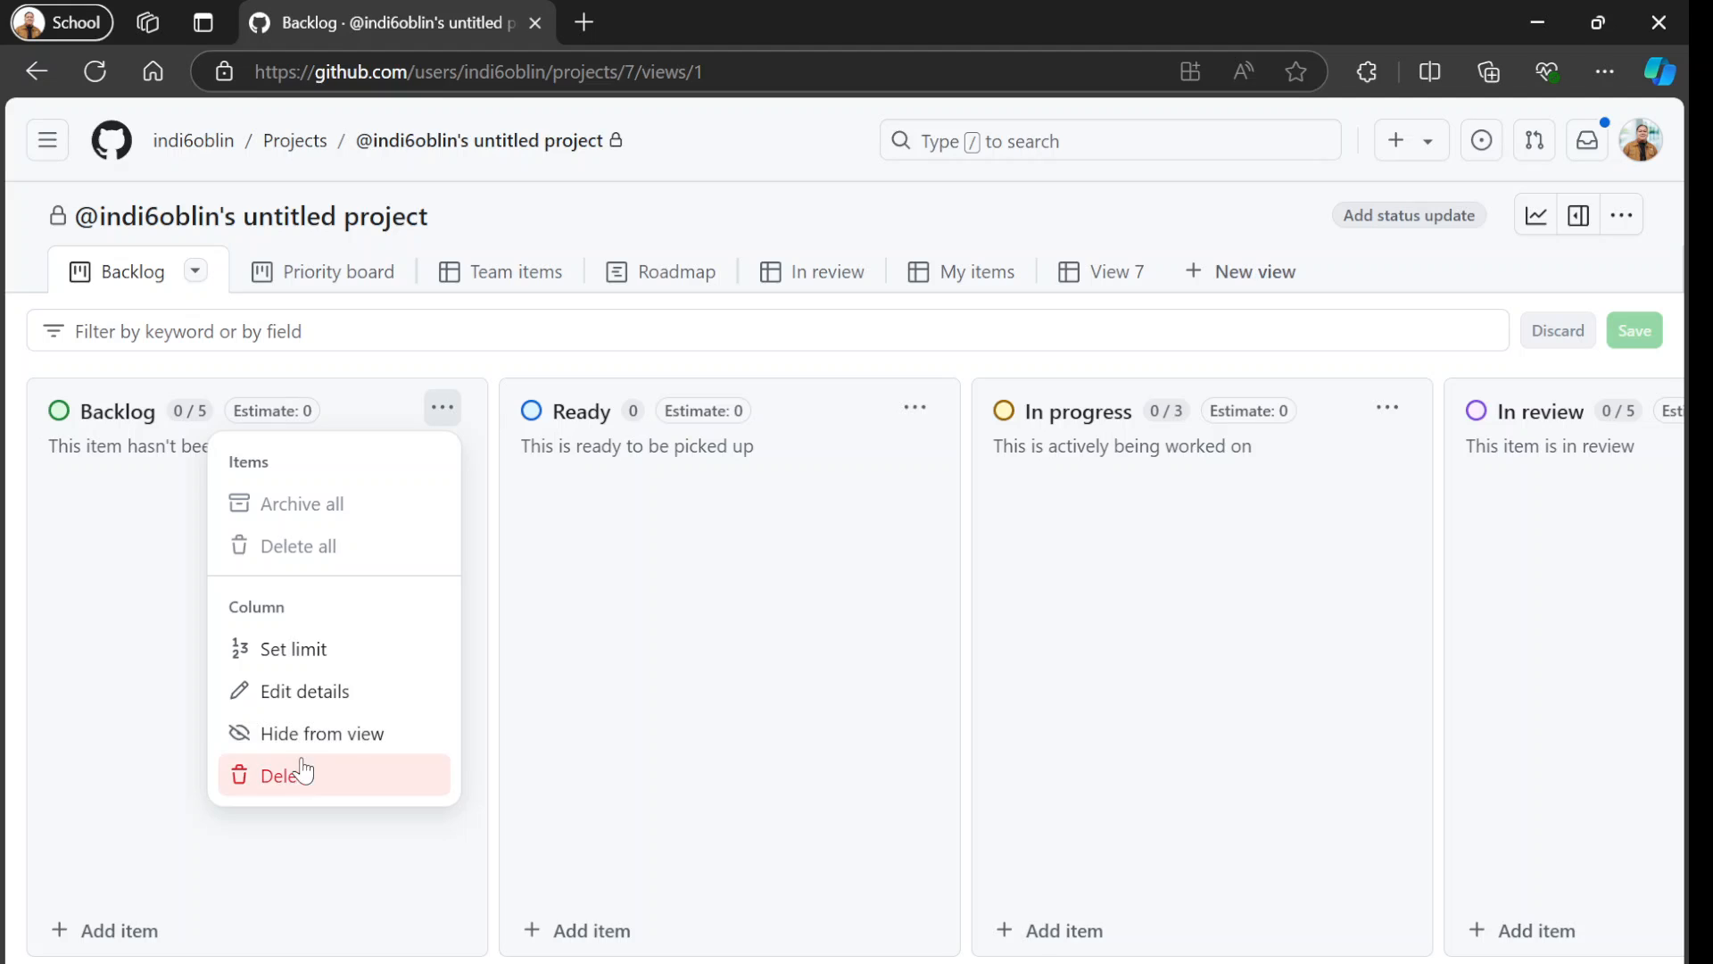
left_click(123, 627)
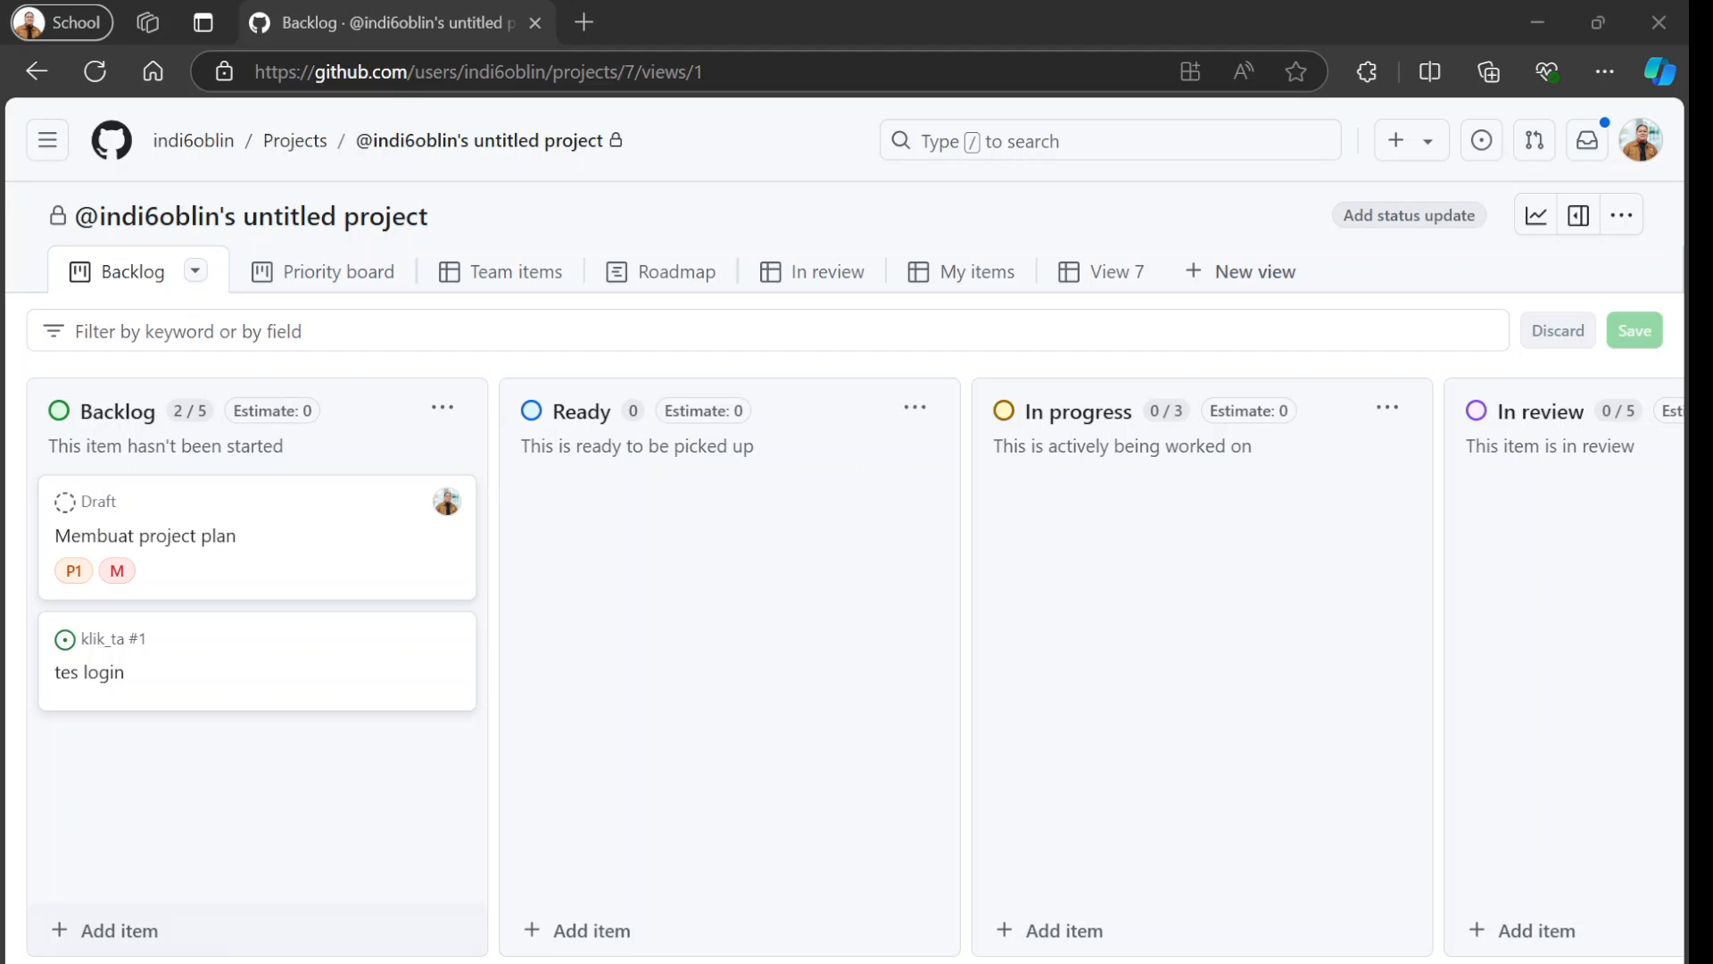
Add a draft item titled "Membuat test case" to the Backlog column, without linking it to a repository.
left_click(125, 933)
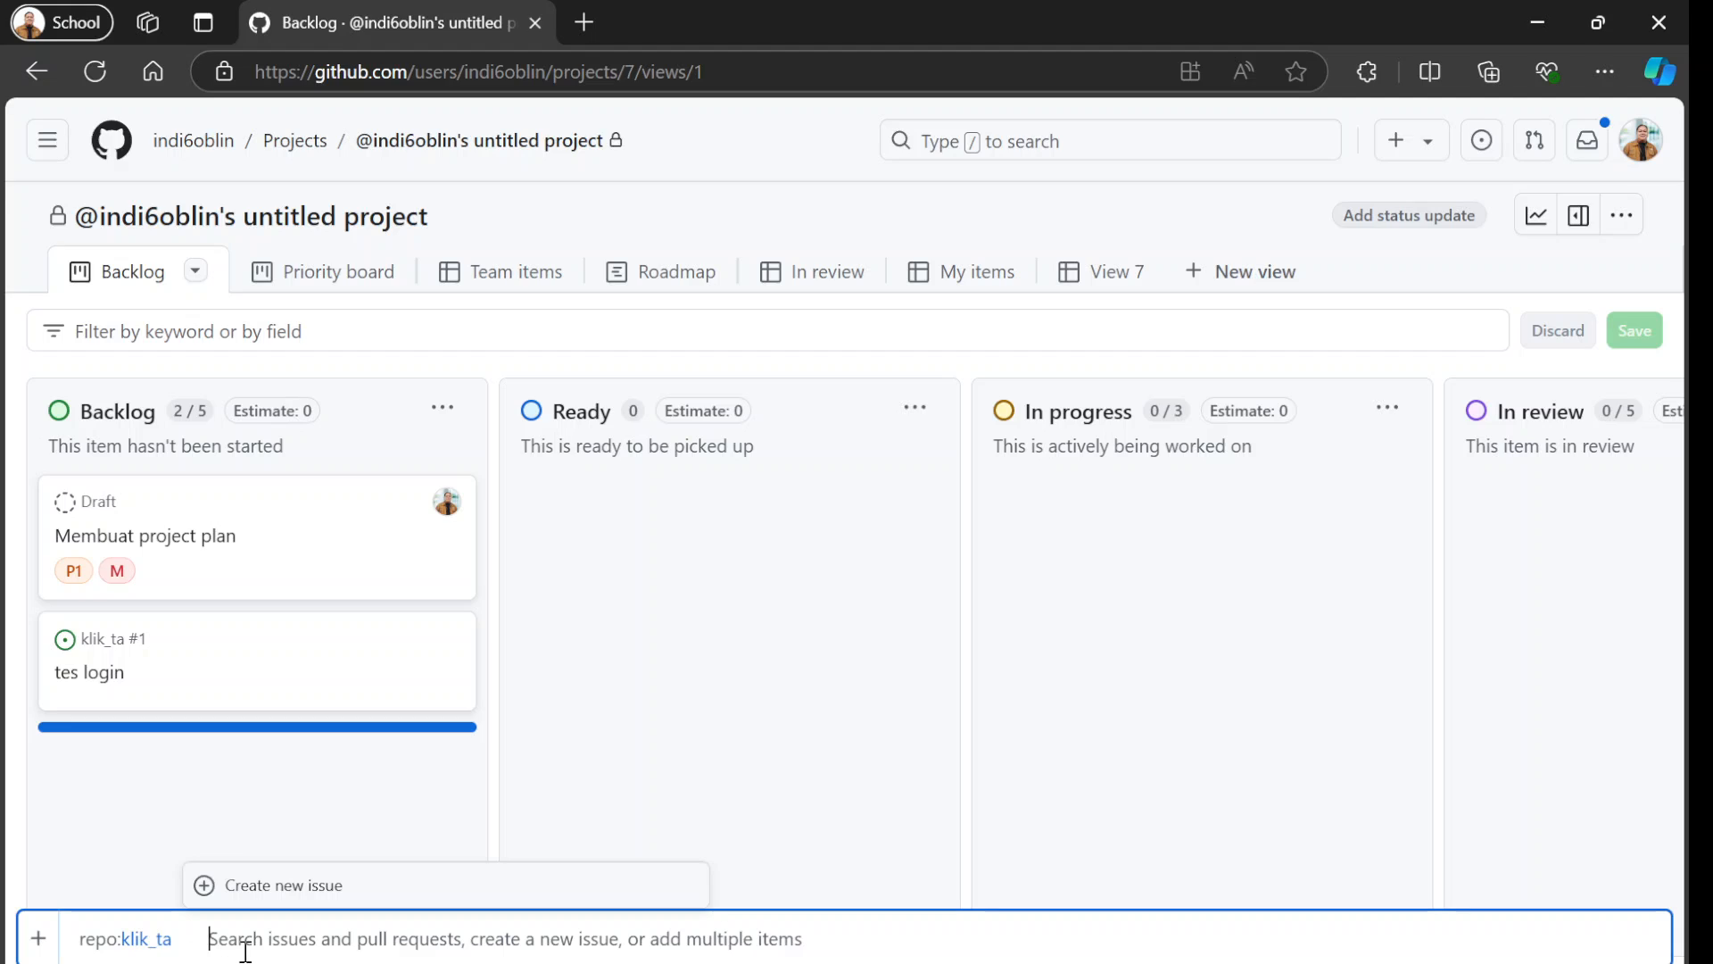
key("BackSpace")
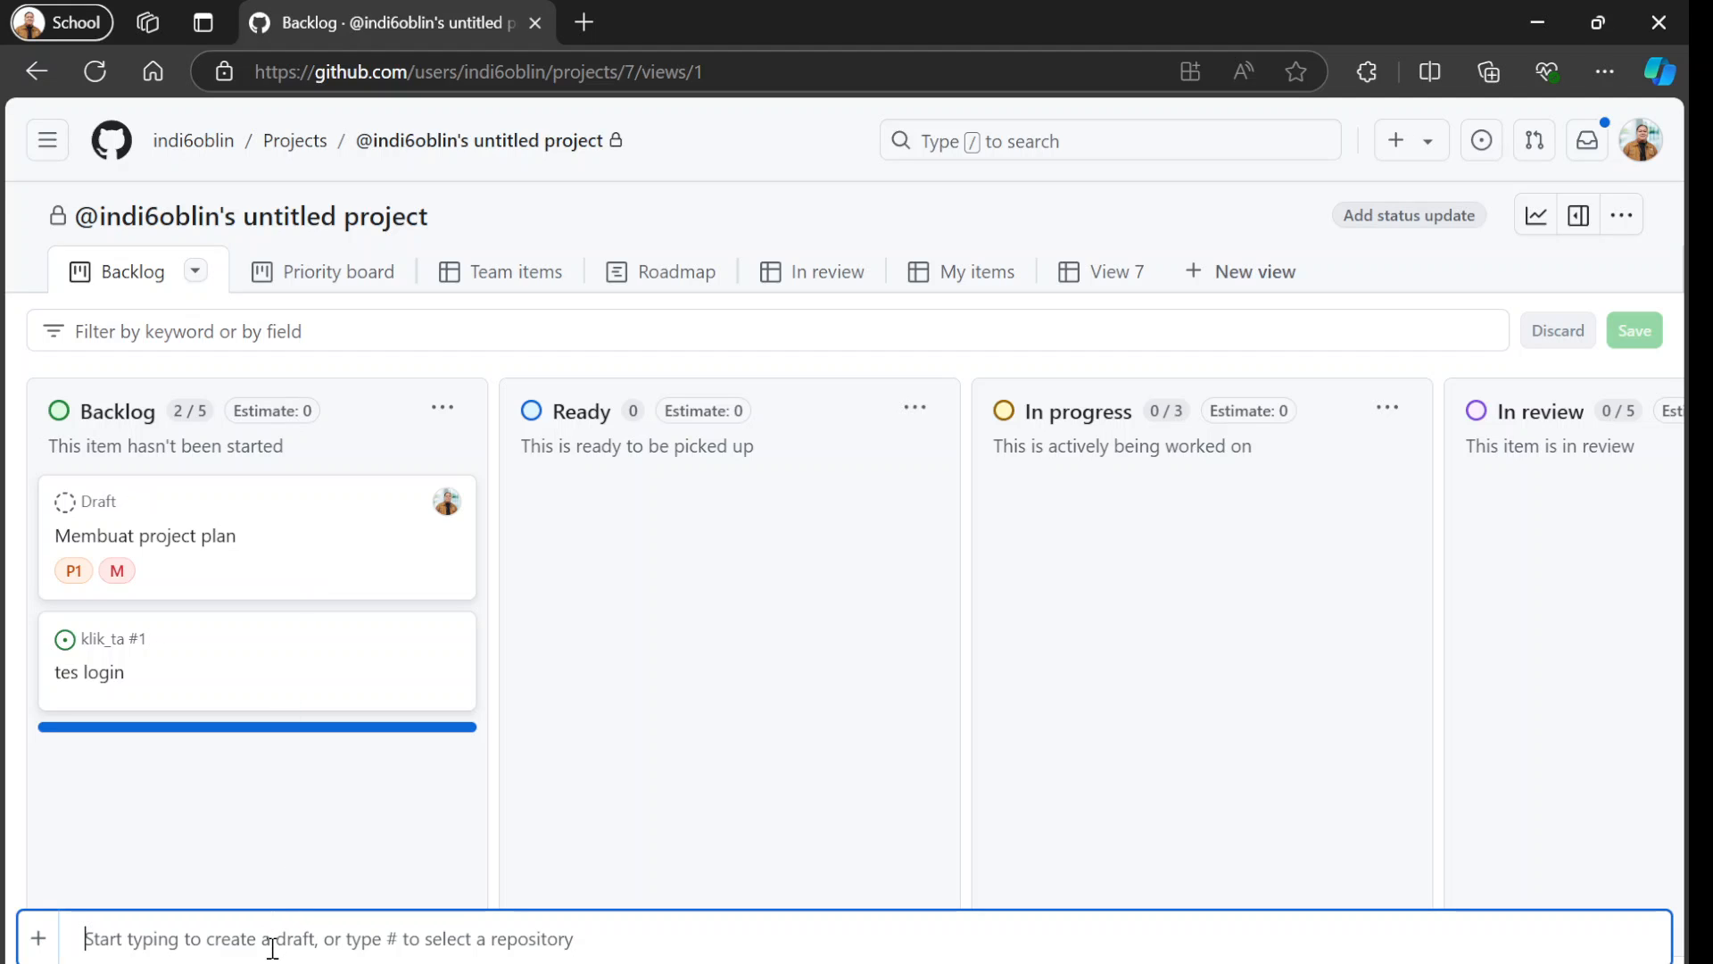
type("Membuat ")
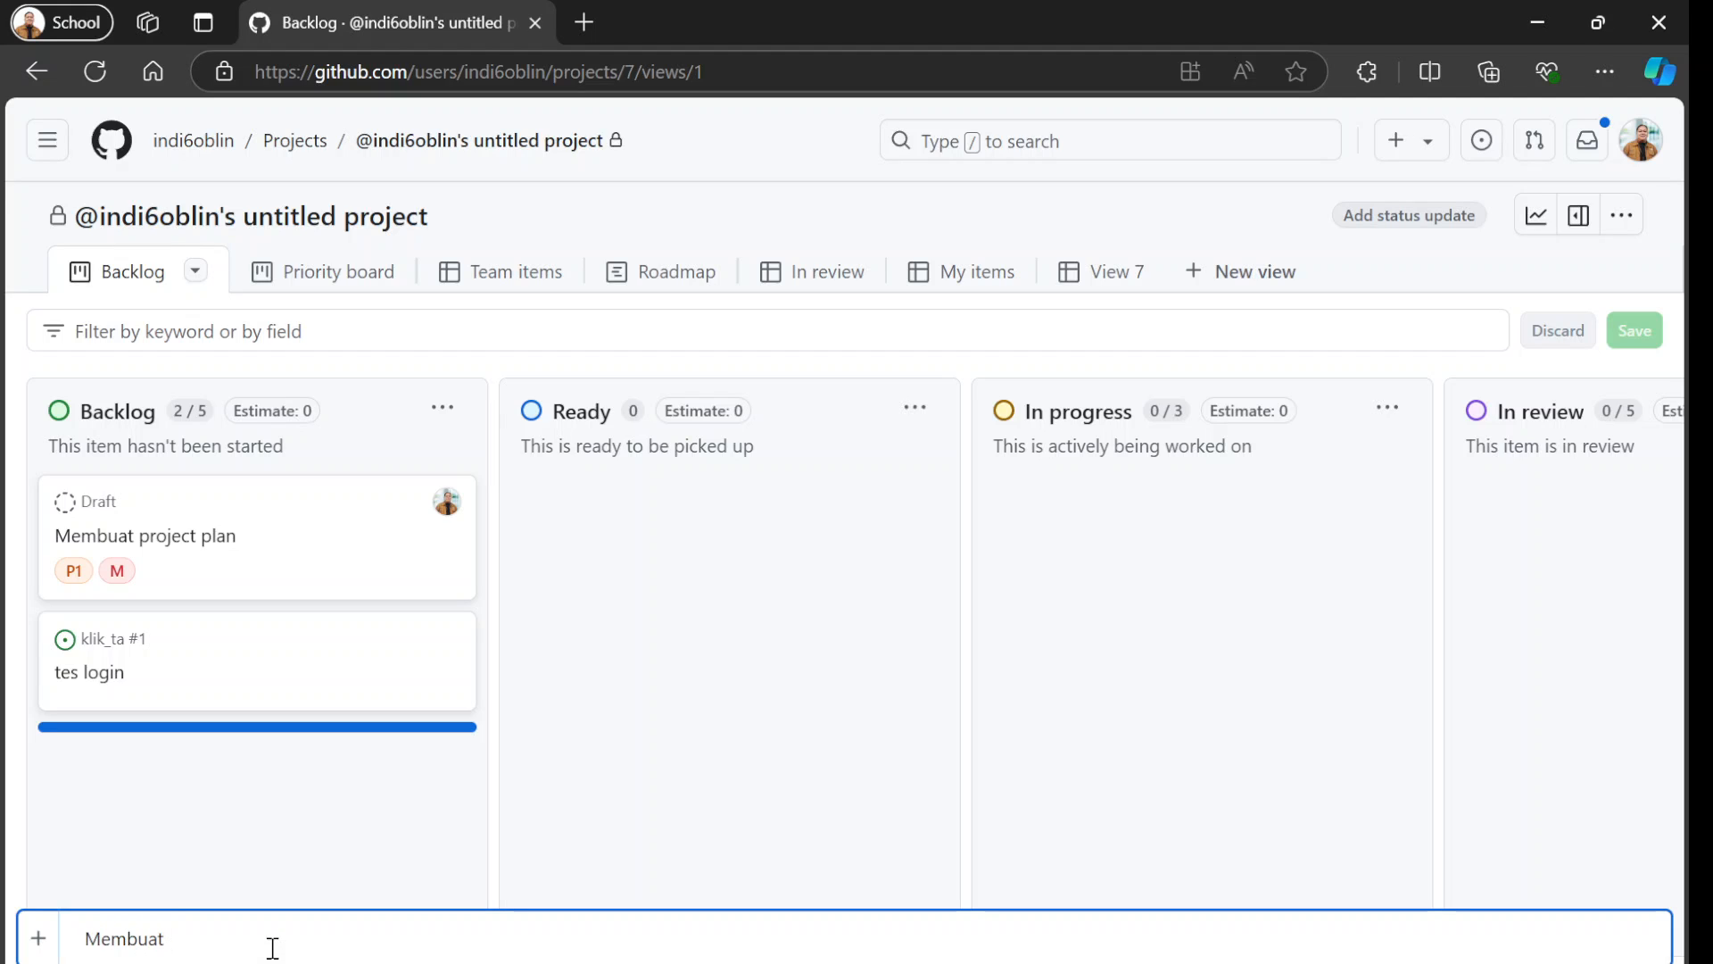
type("test caS")
key("BackSpace")
type("se")
key("Return")
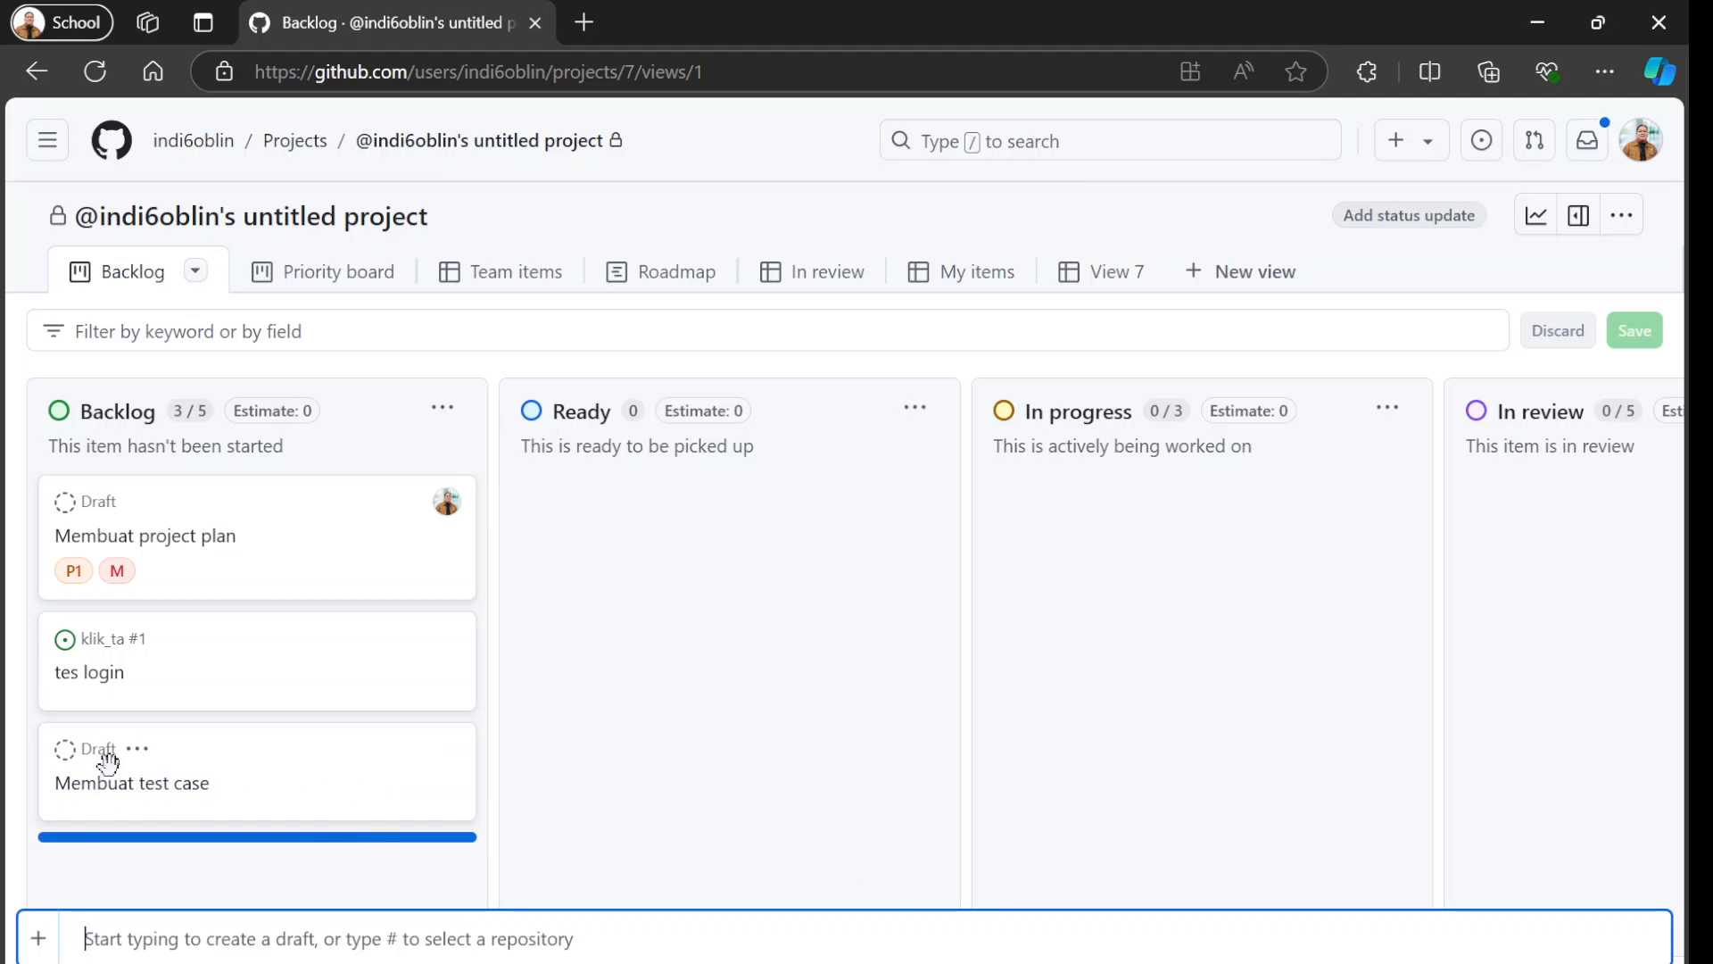
Open the "Membuat test case" draft and assign it to the suggested account.
left_click(116, 788)
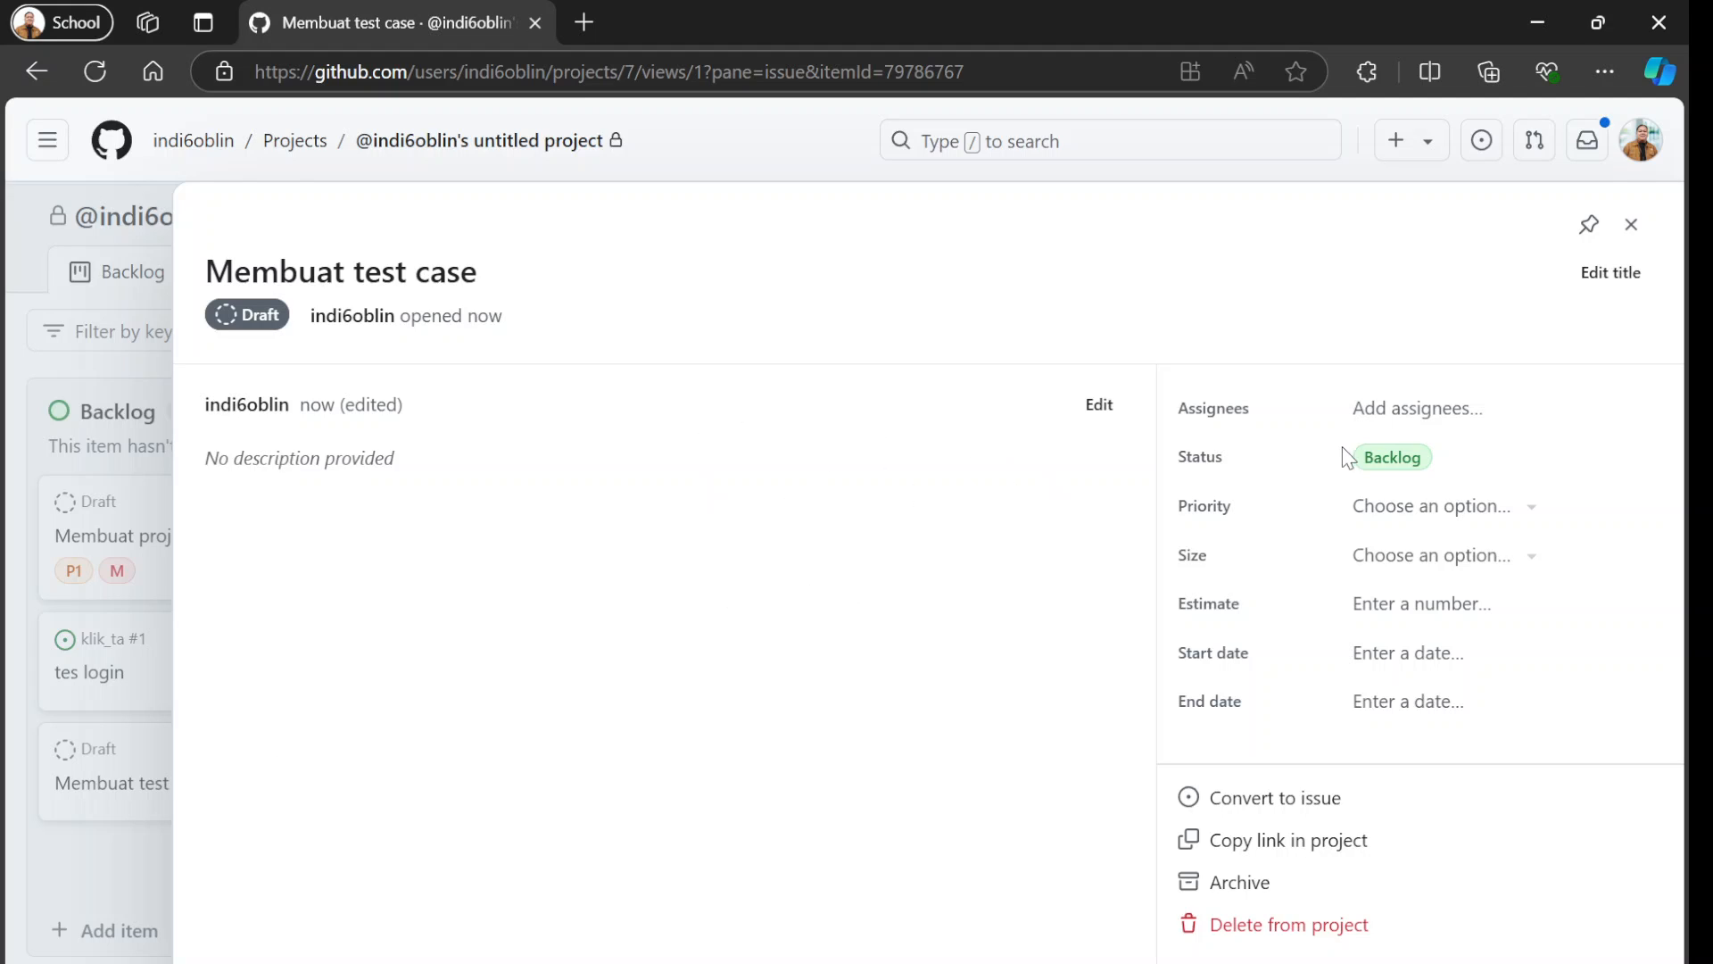
left_click(1440, 416)
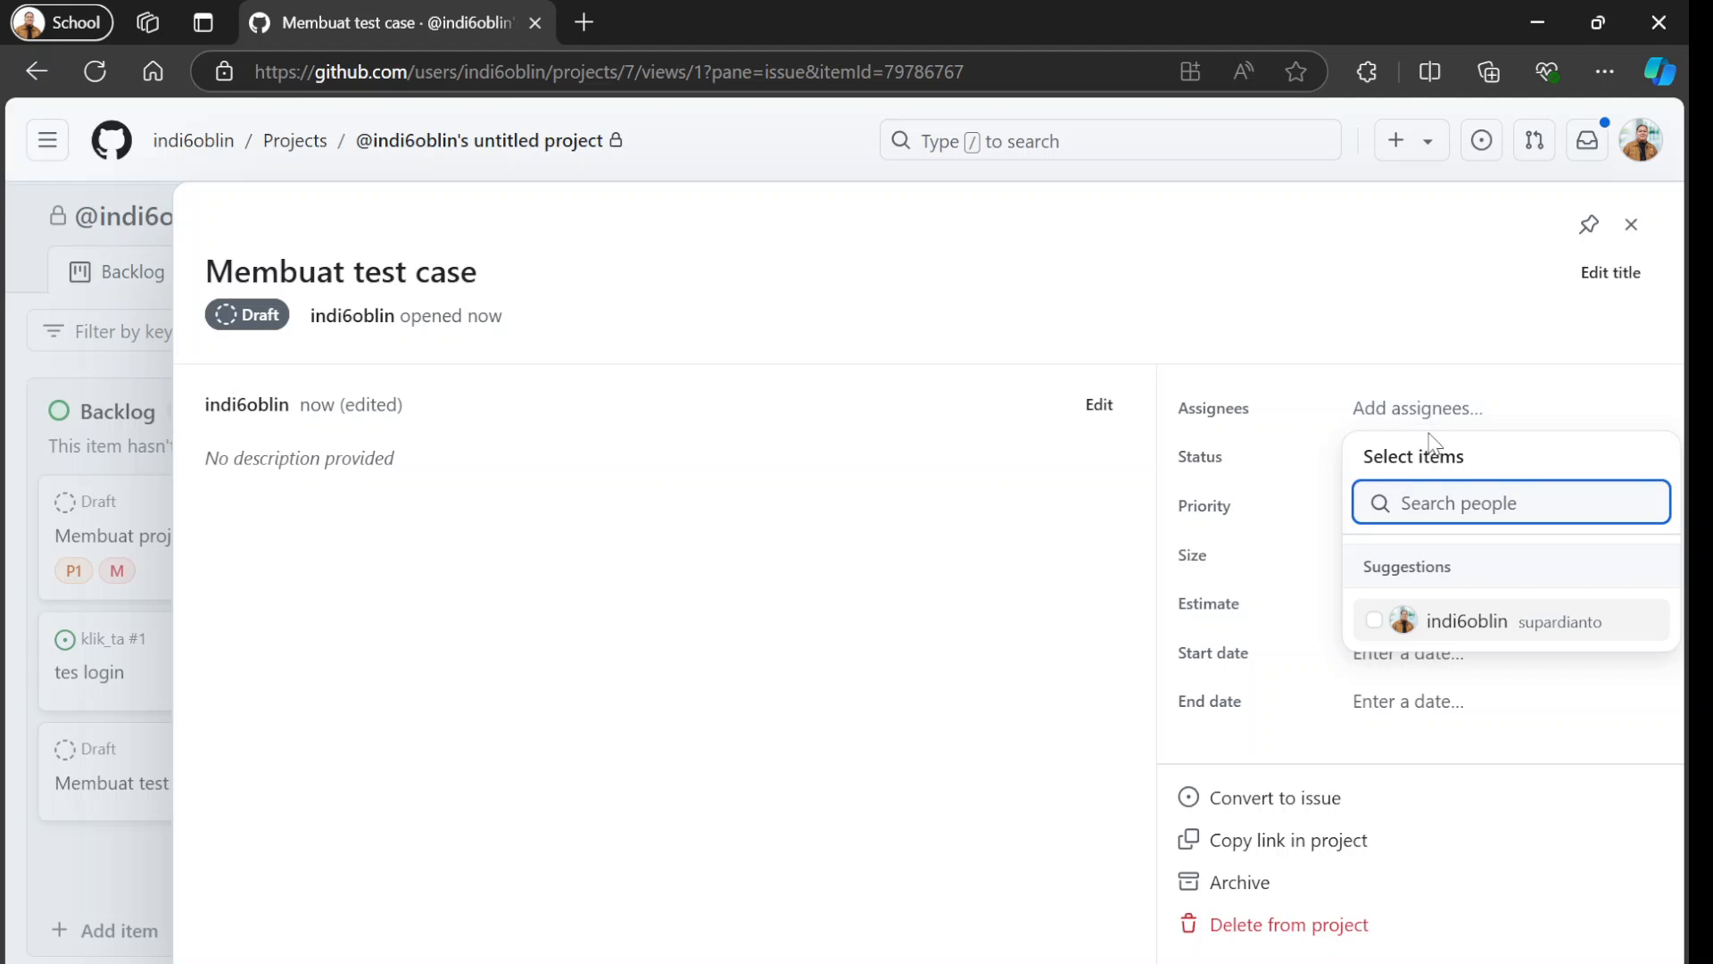
left_click(1446, 628)
left_click(1301, 536)
Set the draft's priority to P0 and its size to XS.
left_click(1445, 508)
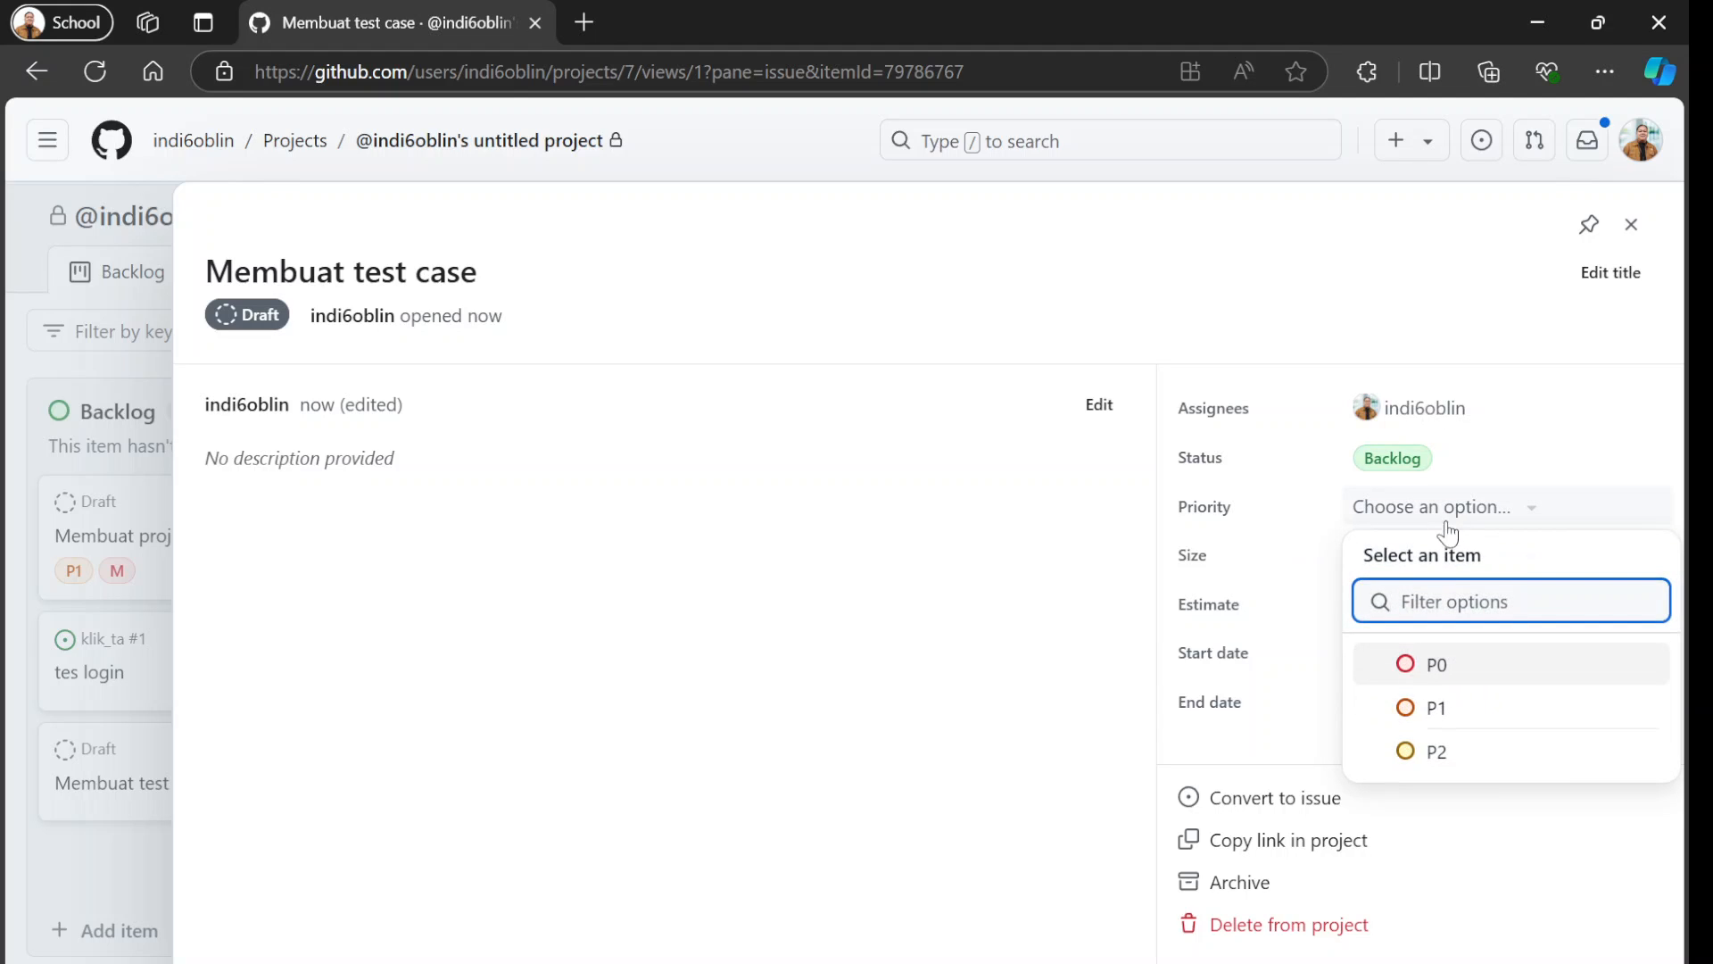
left_click(1452, 669)
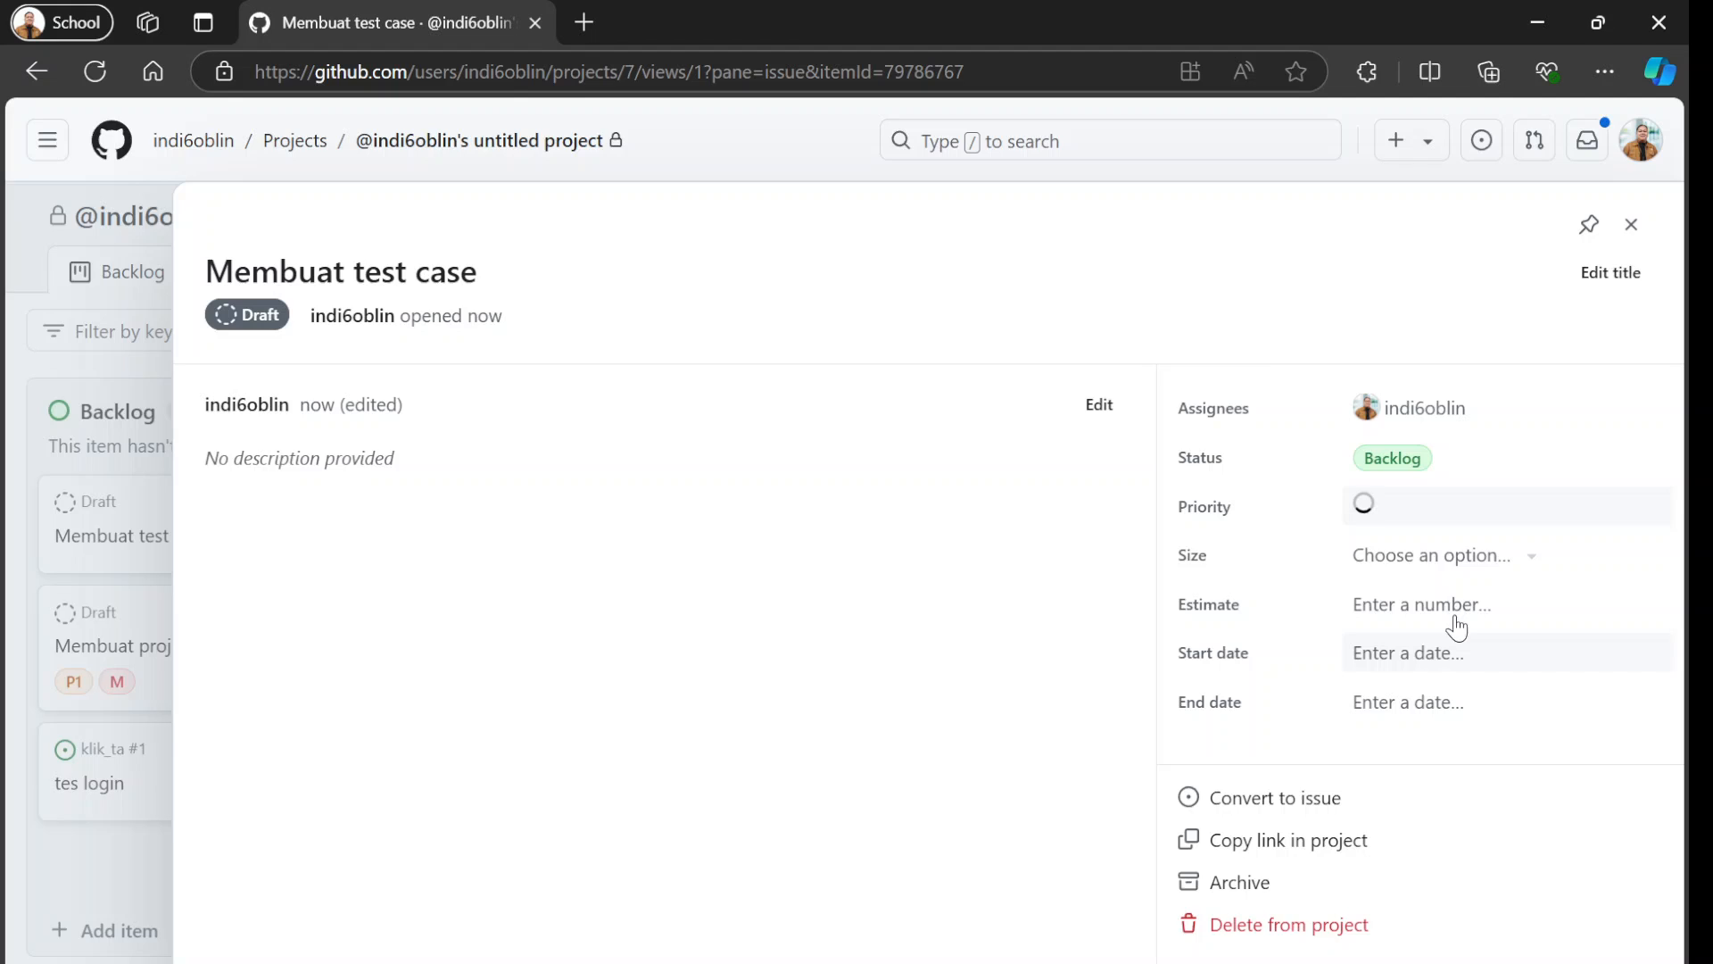
left_click(1456, 557)
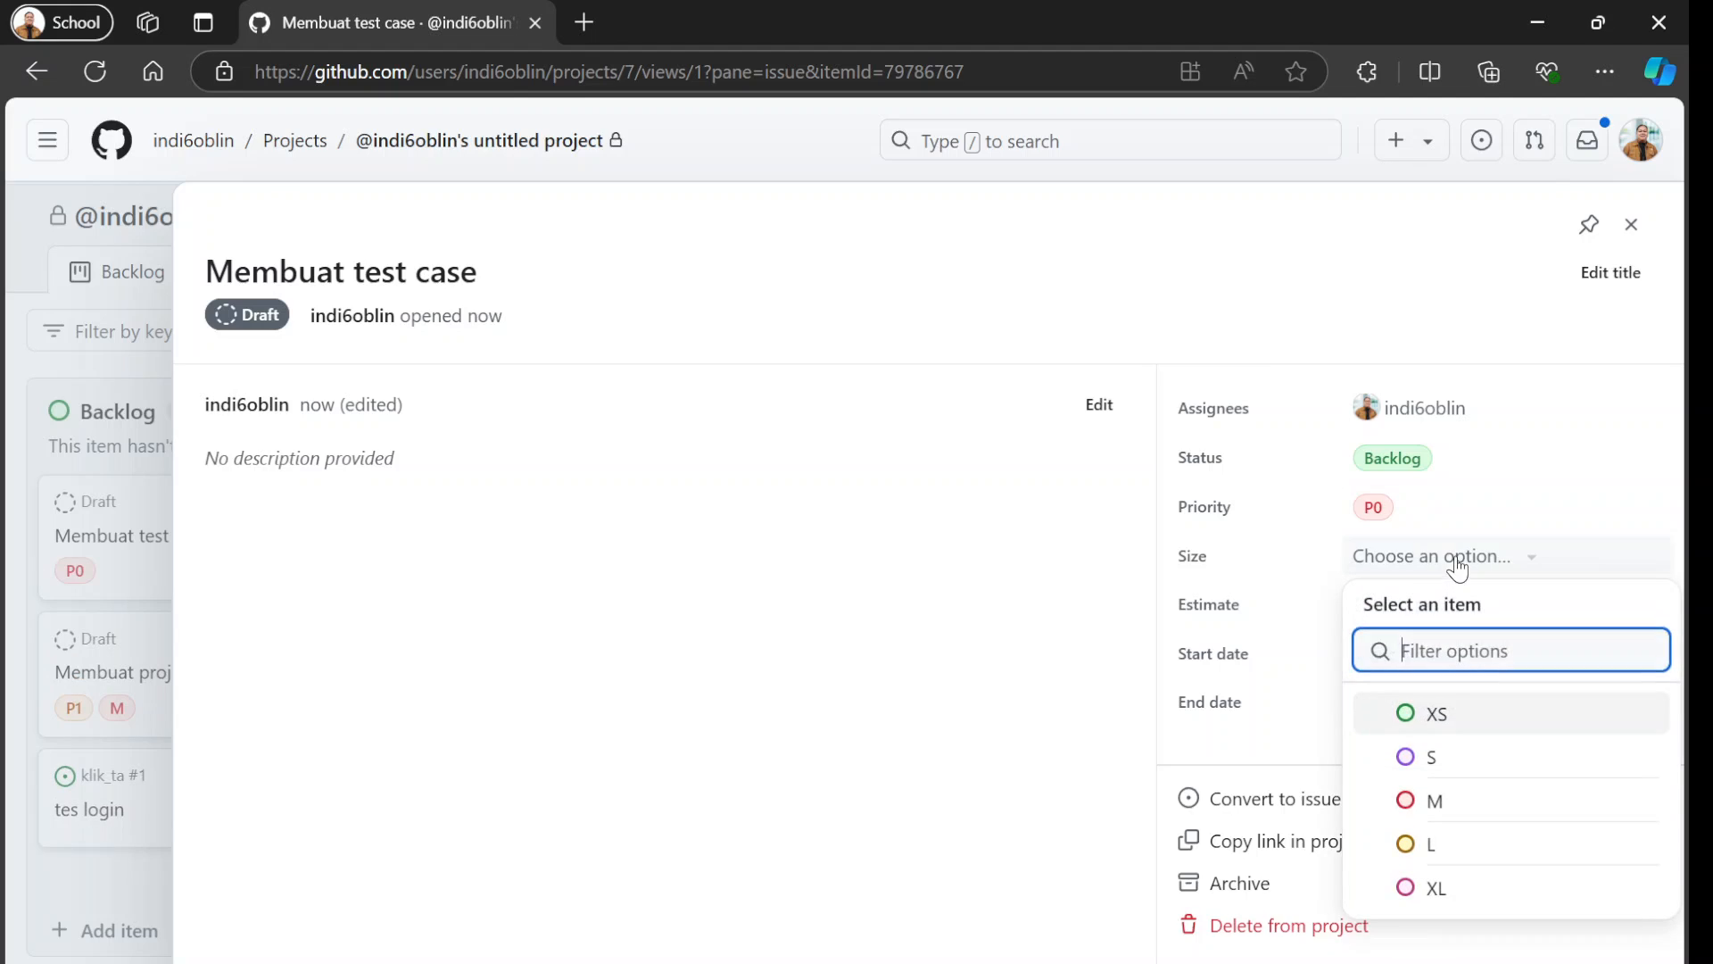
left_click(1460, 725)
left_click(1439, 620)
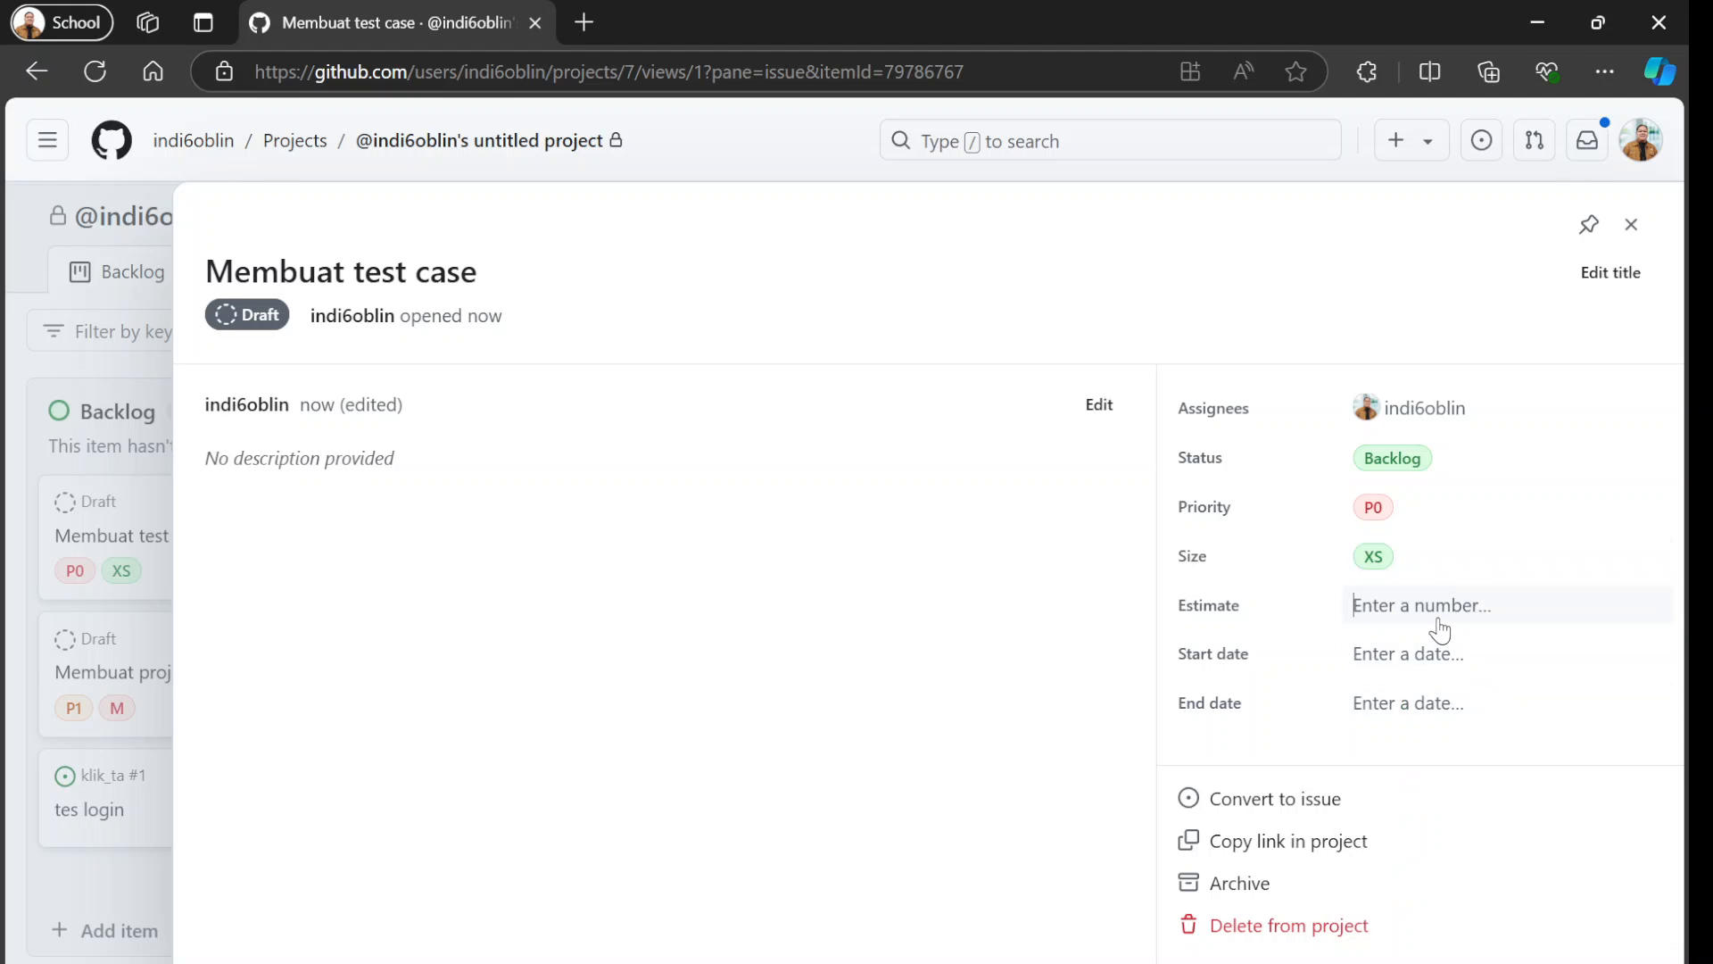
Set the draft's start date to Sep 15, 2024, pick September 18 as its end date, and close its details.
left_click(1421, 665)
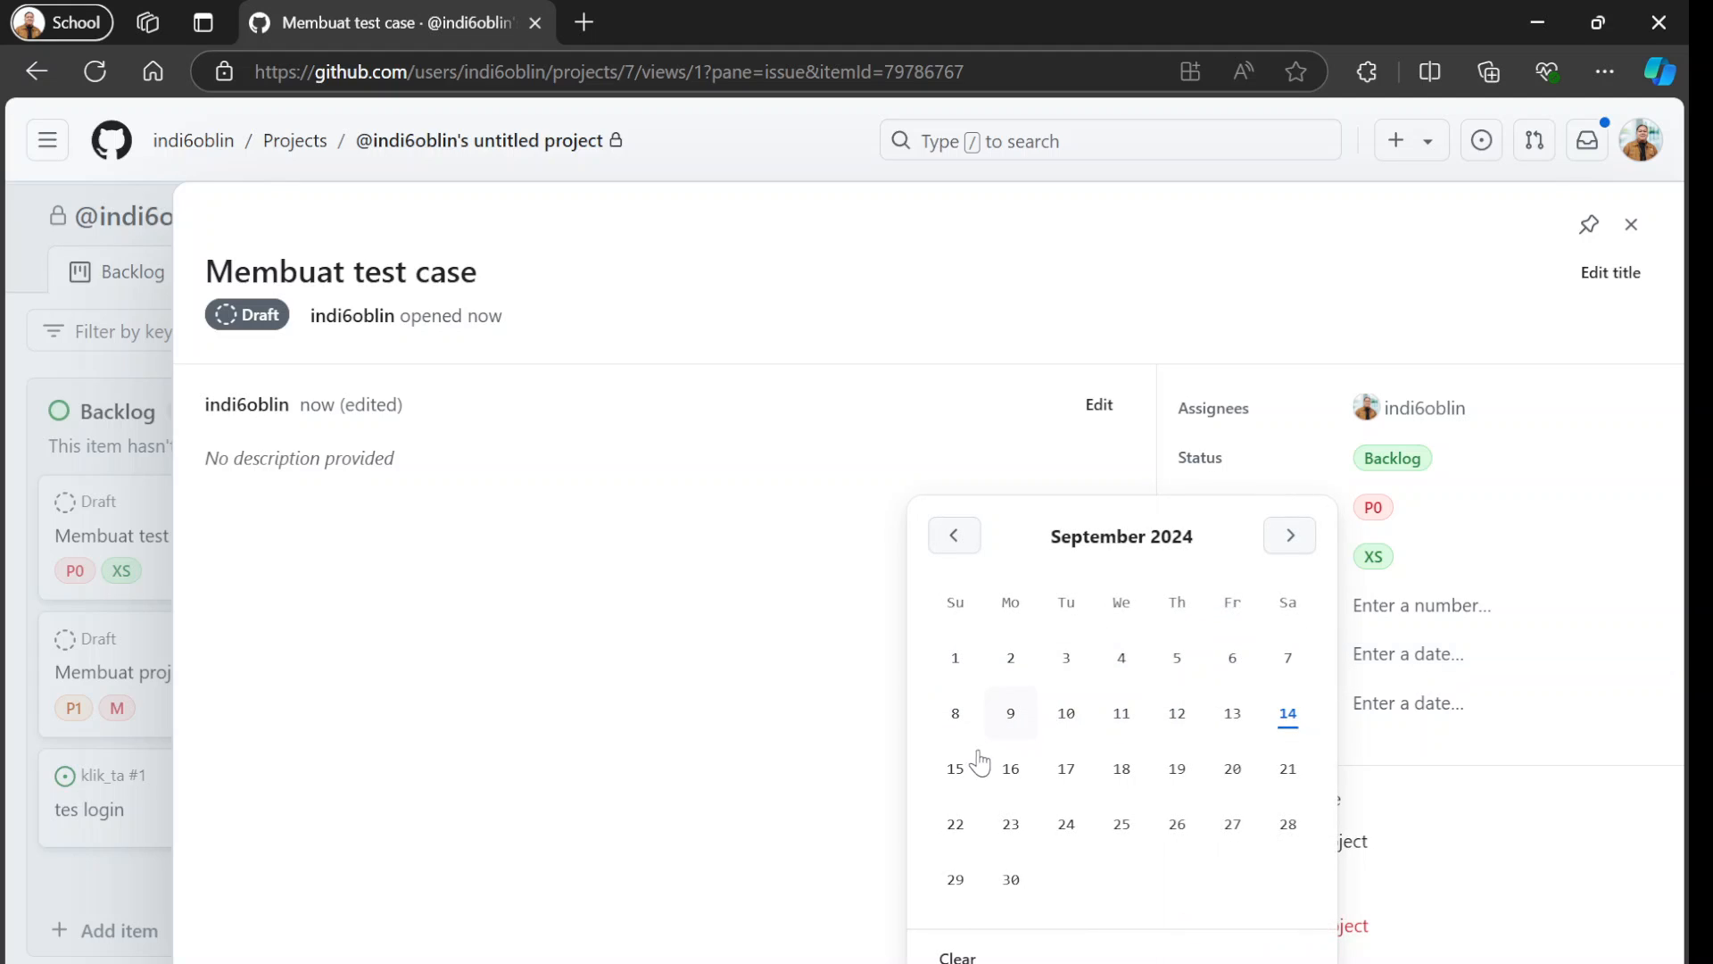
key("Escape")
left_click(1374, 705)
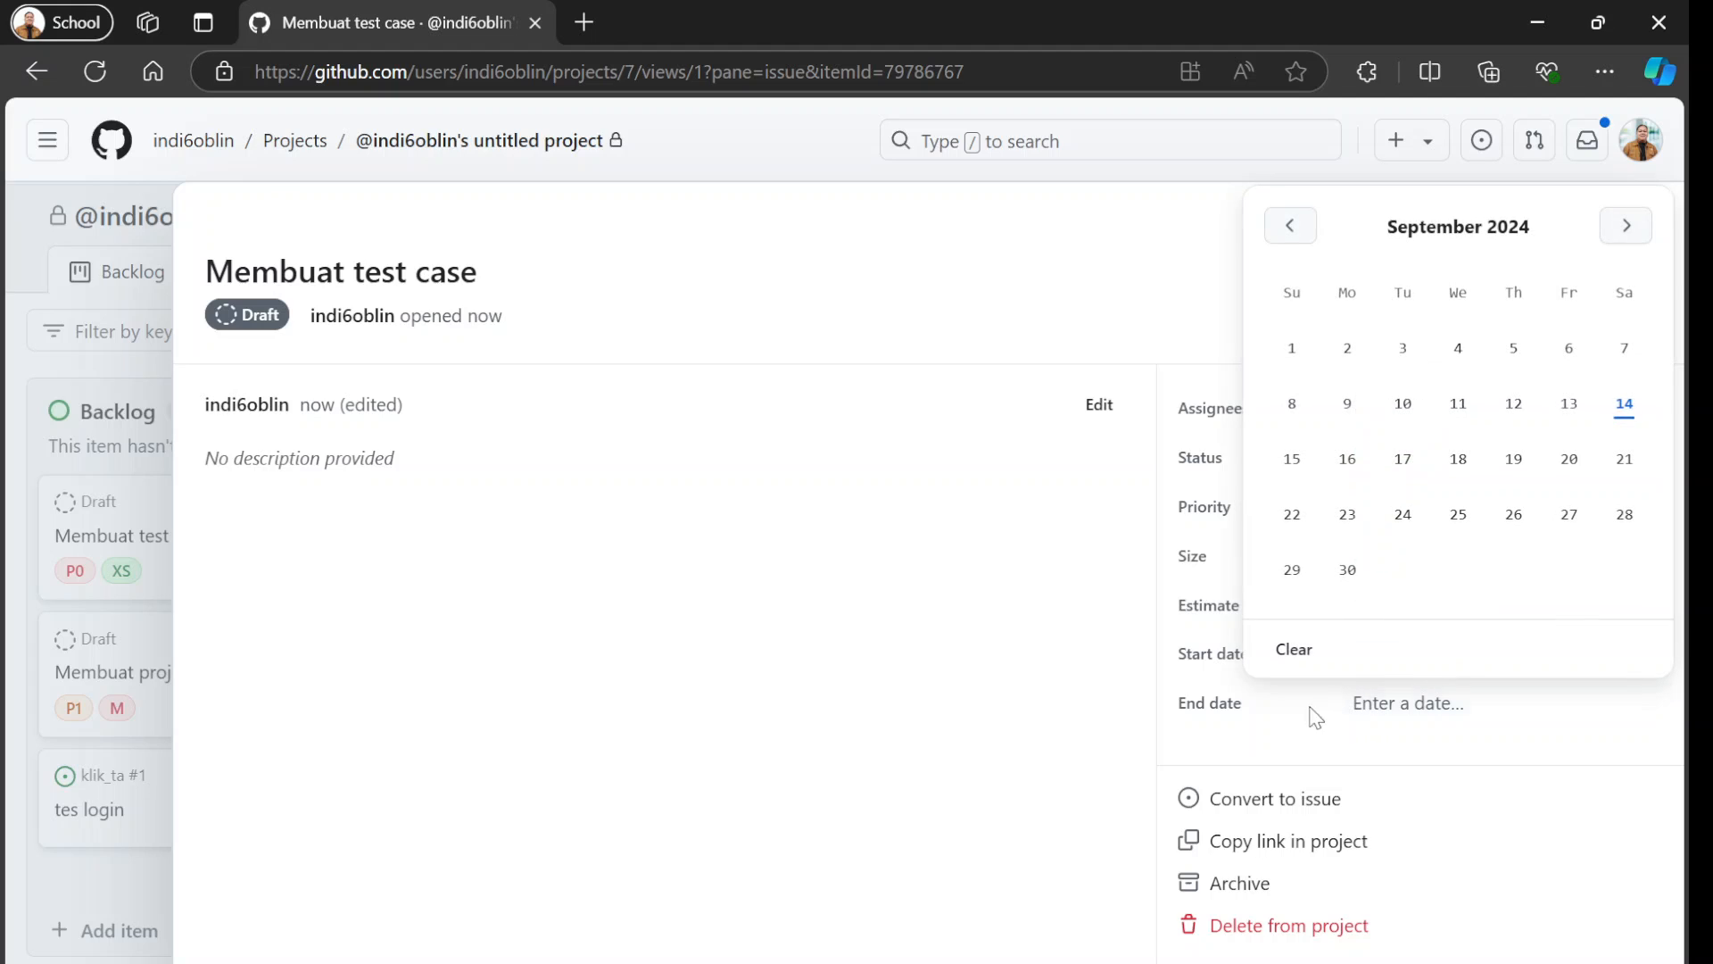
left_click(1460, 464)
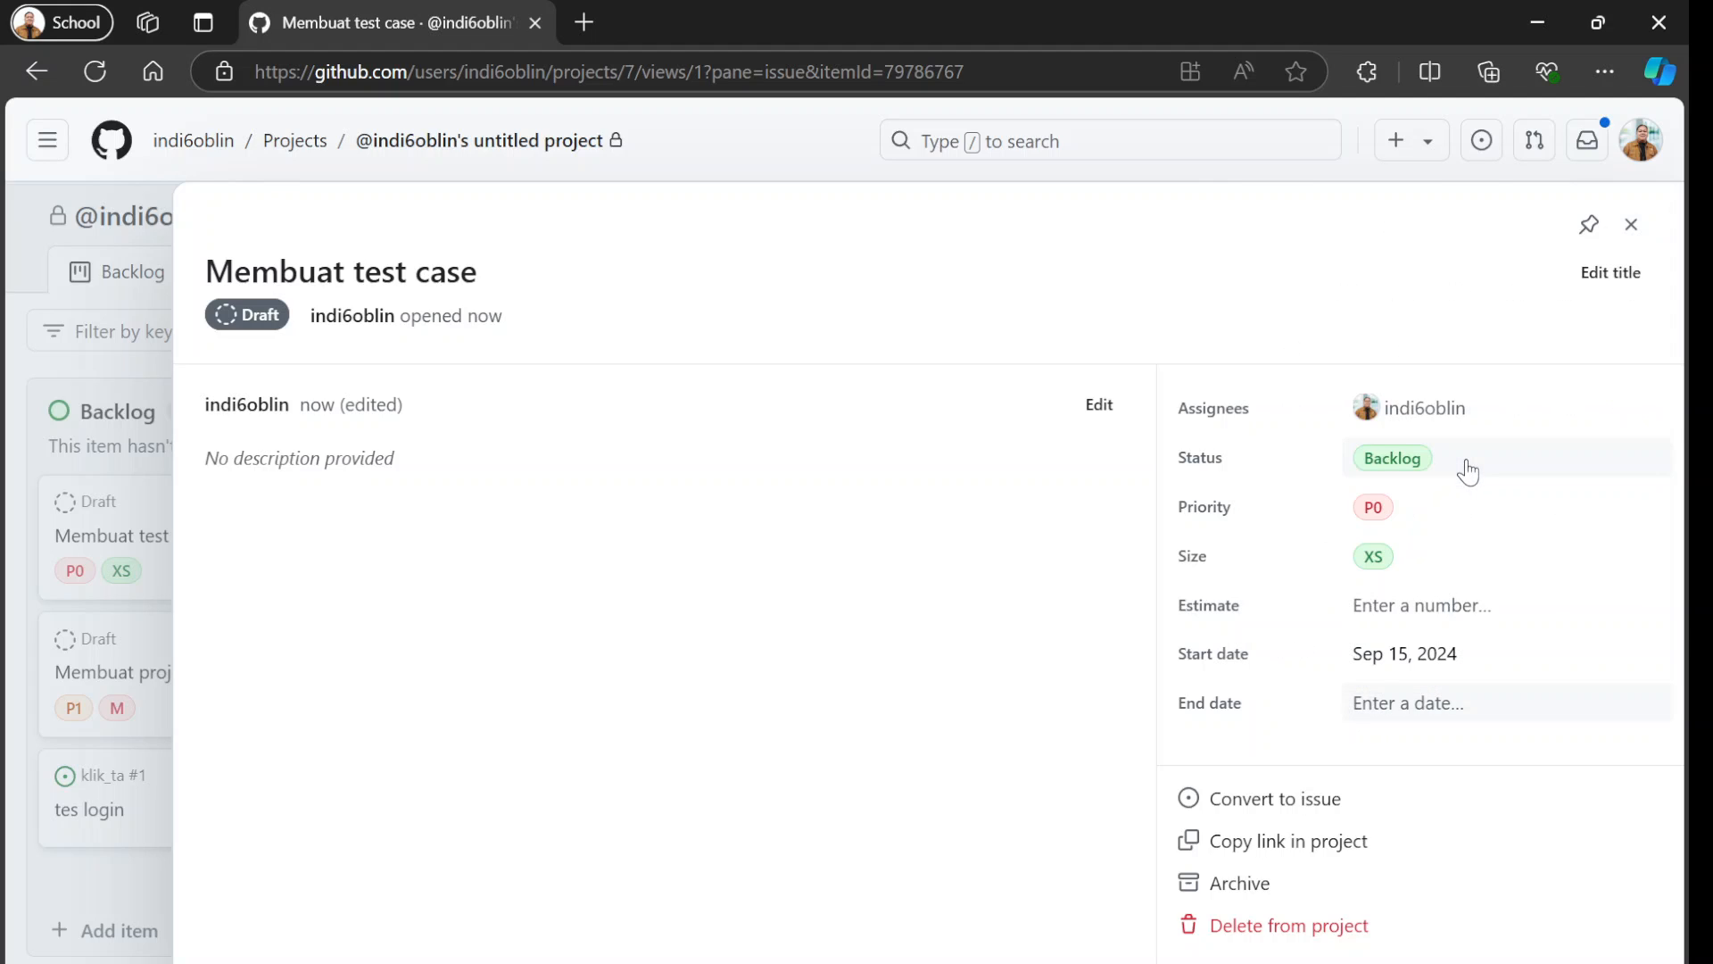
left_click(1631, 224)
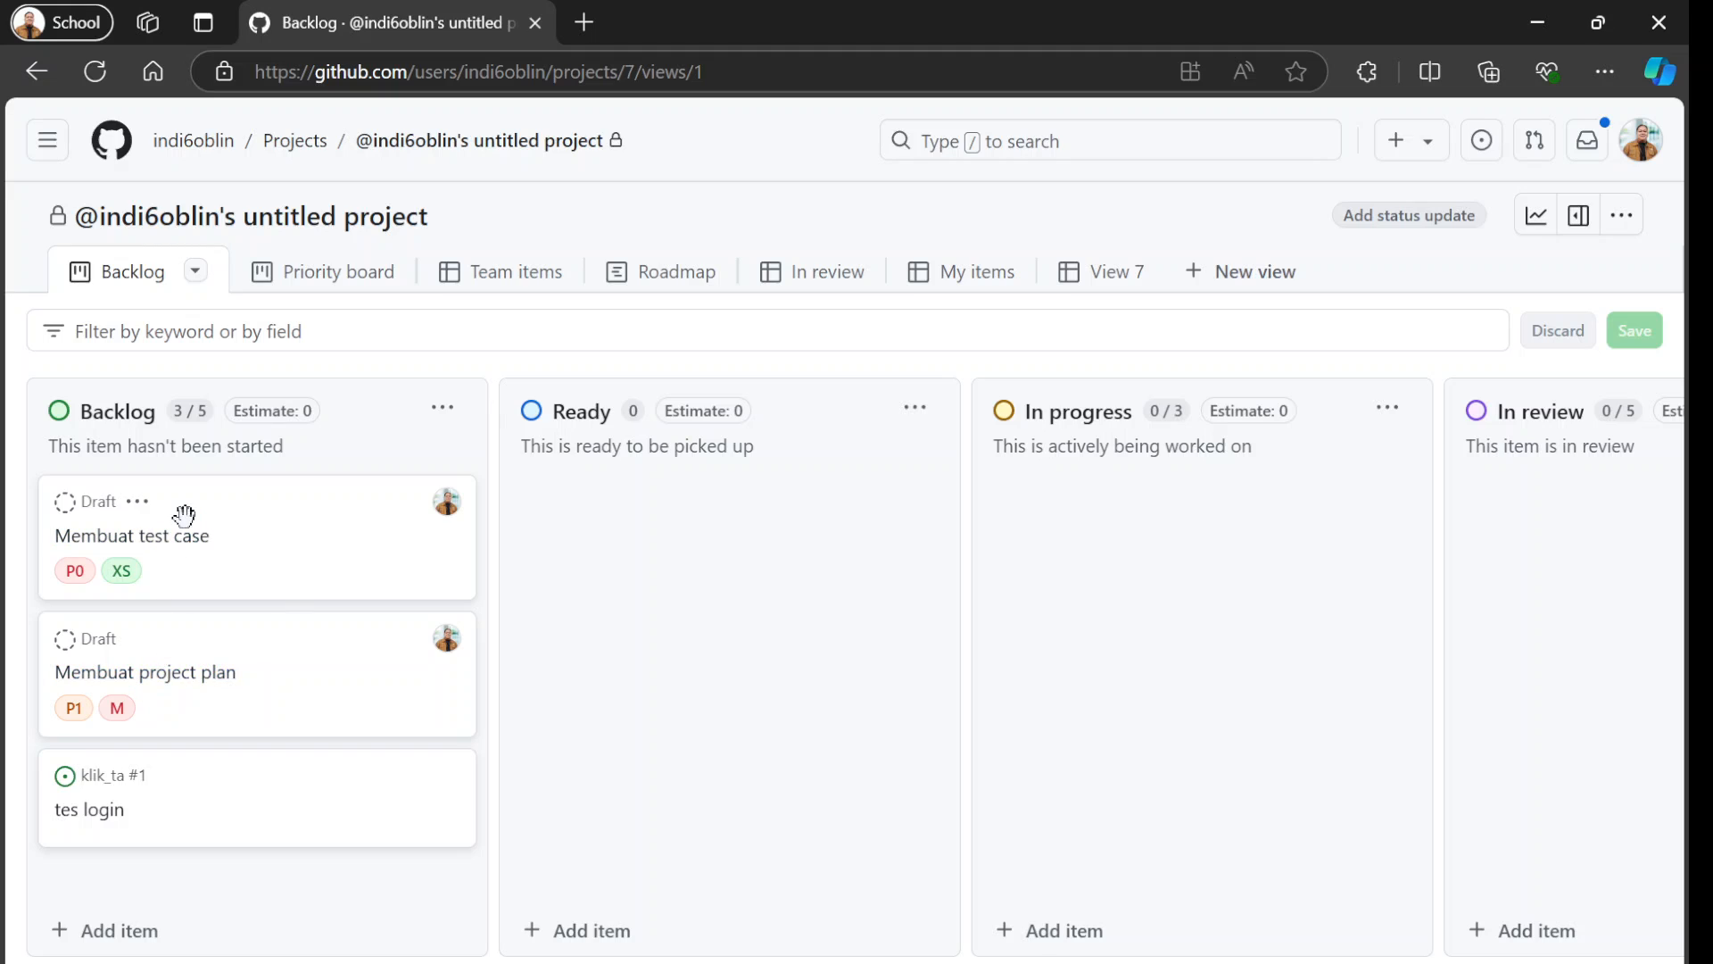
List the repositories available for a new Backlog item and close the entry without adding anything.
left_click(134, 937)
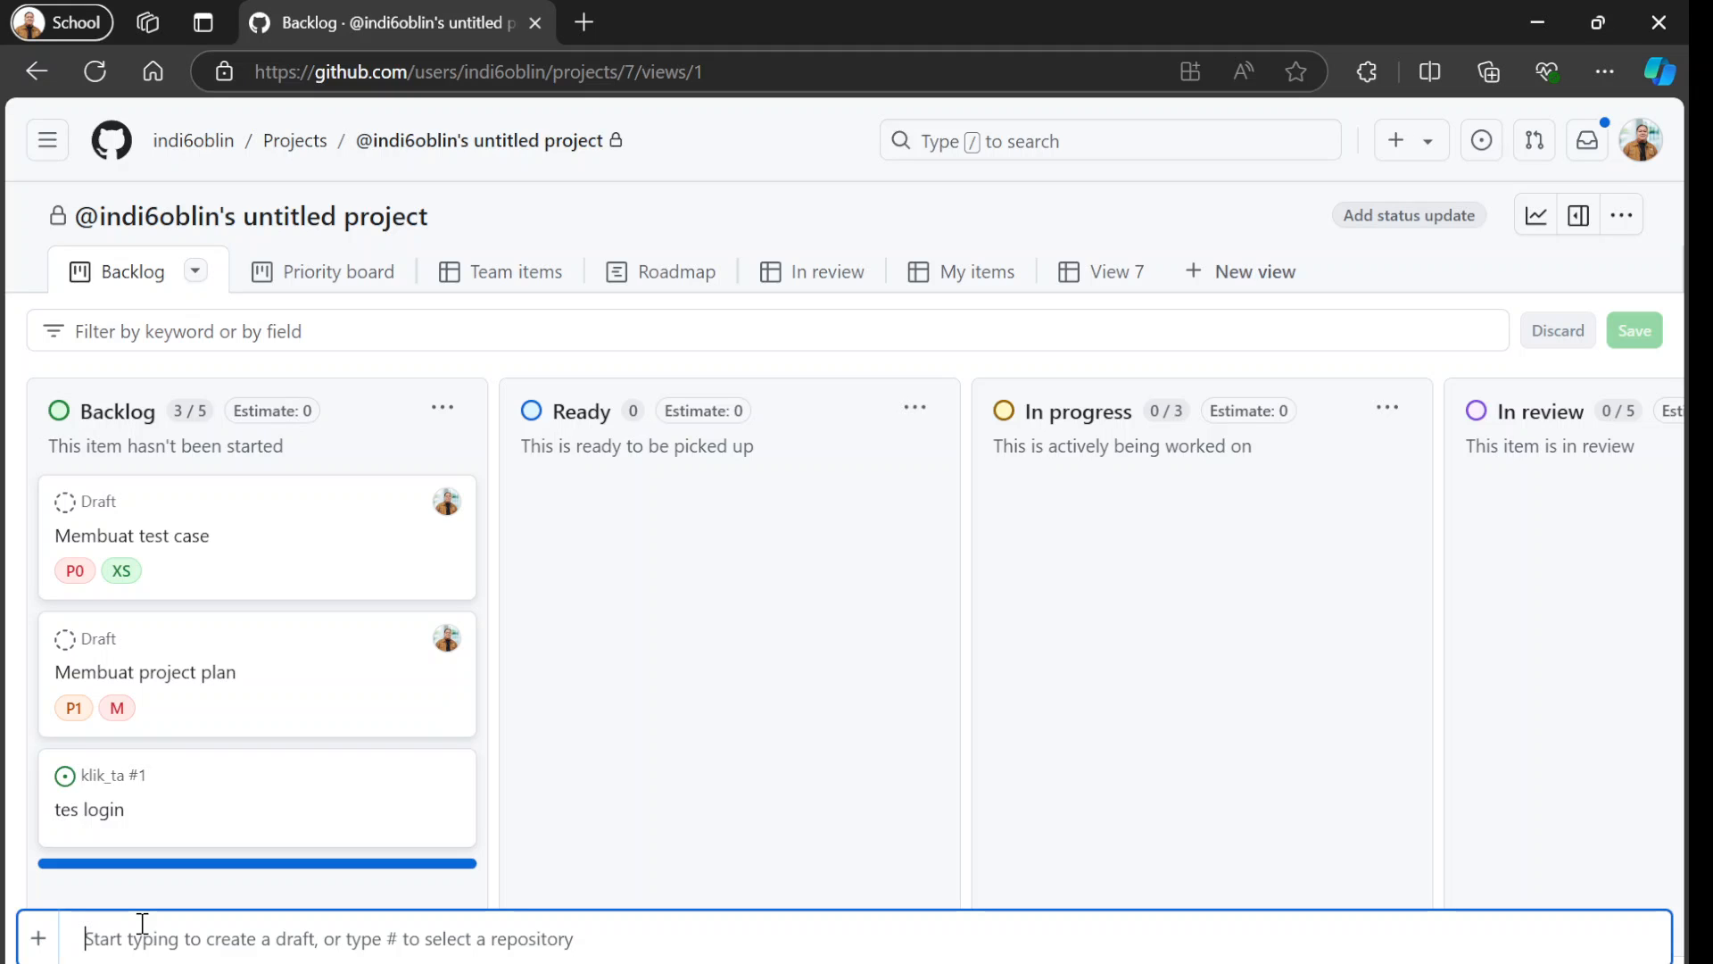
type("#")
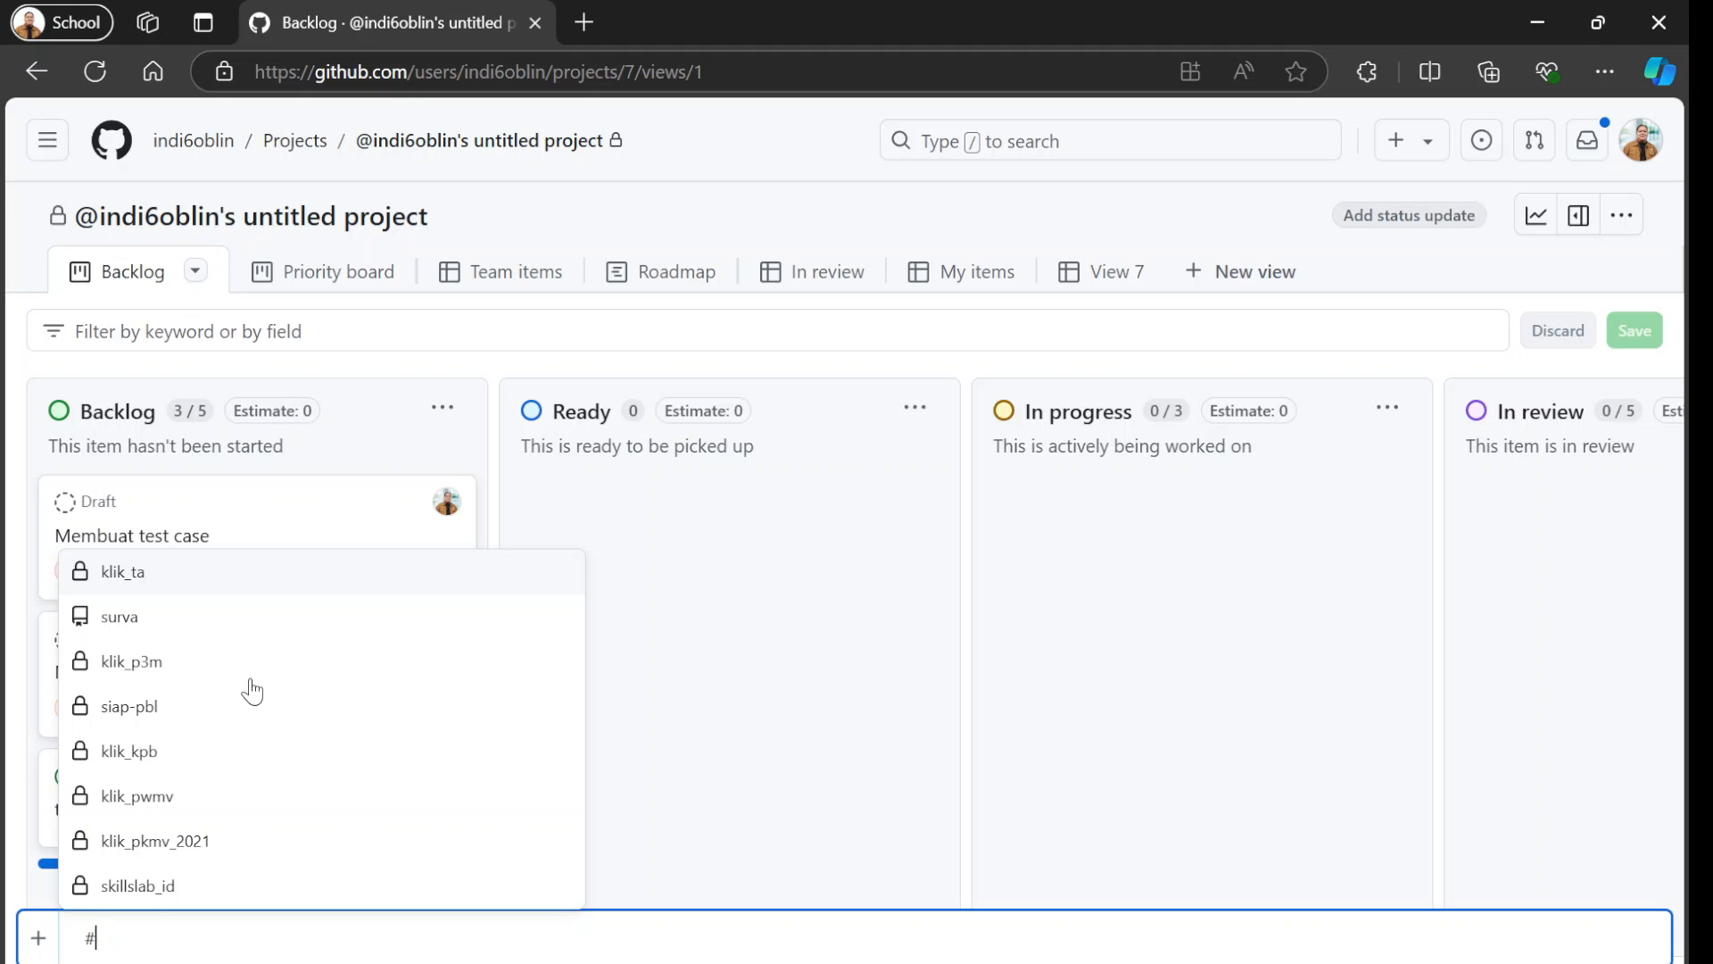
left_click(388, 463)
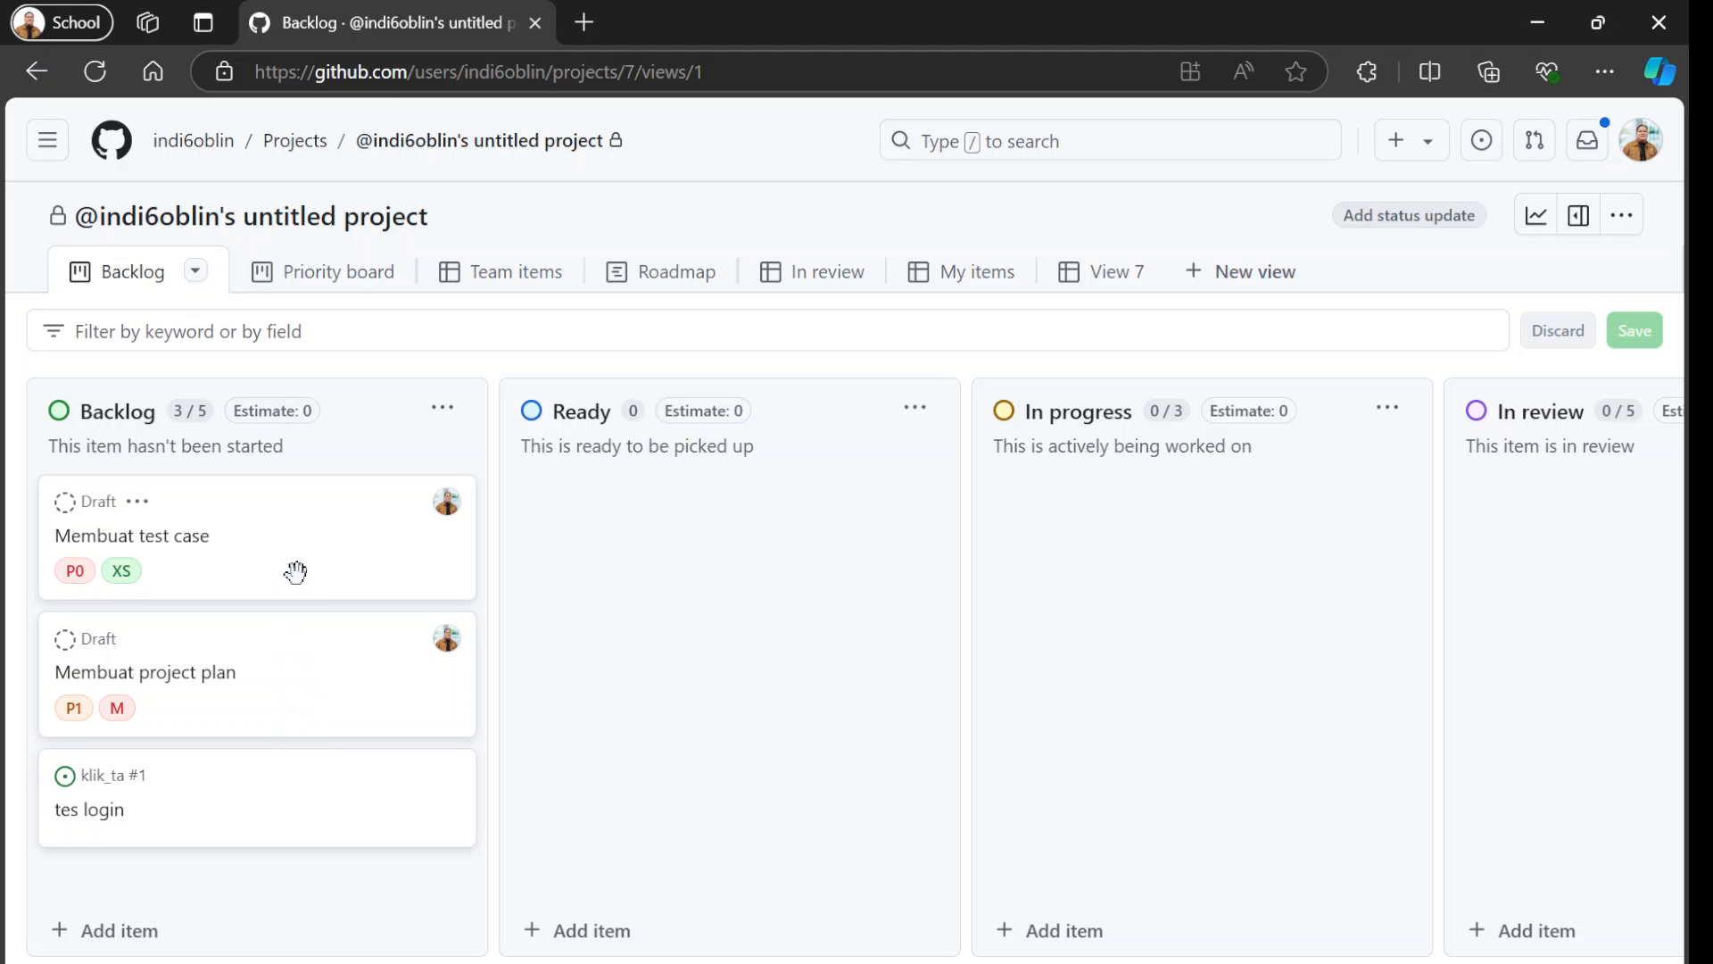
Move the "Membuat test case" and "Membuat project plan" drafts from Backlog to the Ready column.
left_click_drag(296, 572, 721, 592)
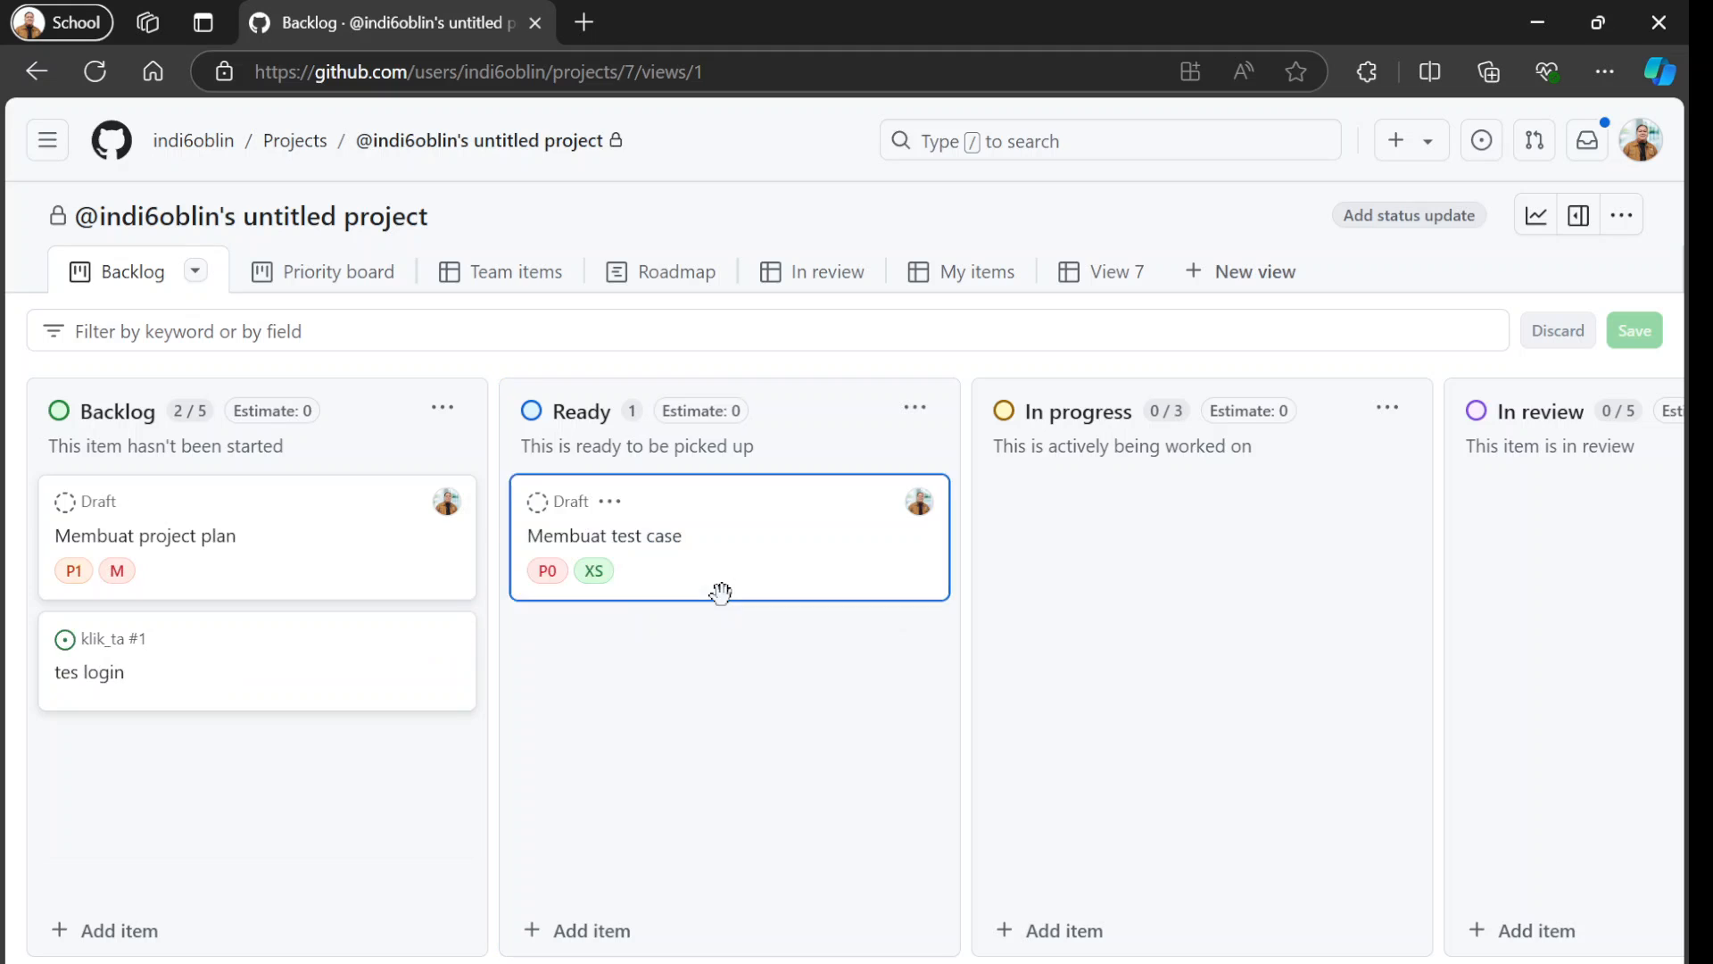
left_click_drag(276, 566, 738, 719)
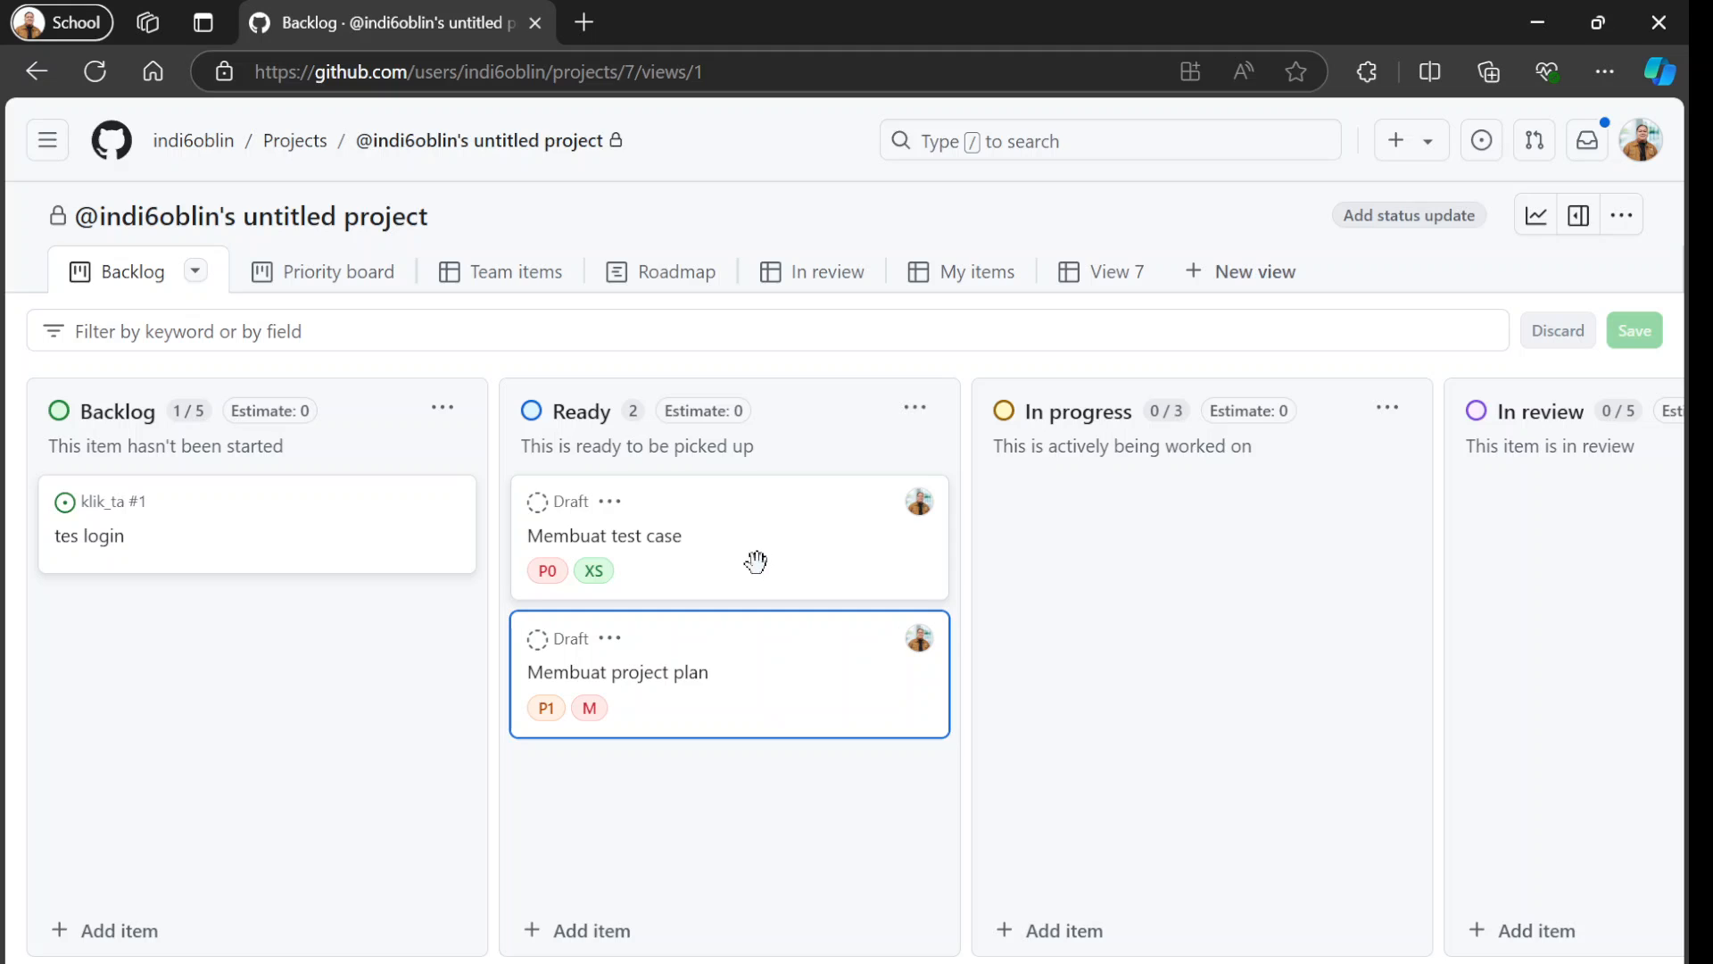
Advance the "Membuat test case" draft to In progress and on to the In review column.
left_click_drag(738, 544, 1215, 569)
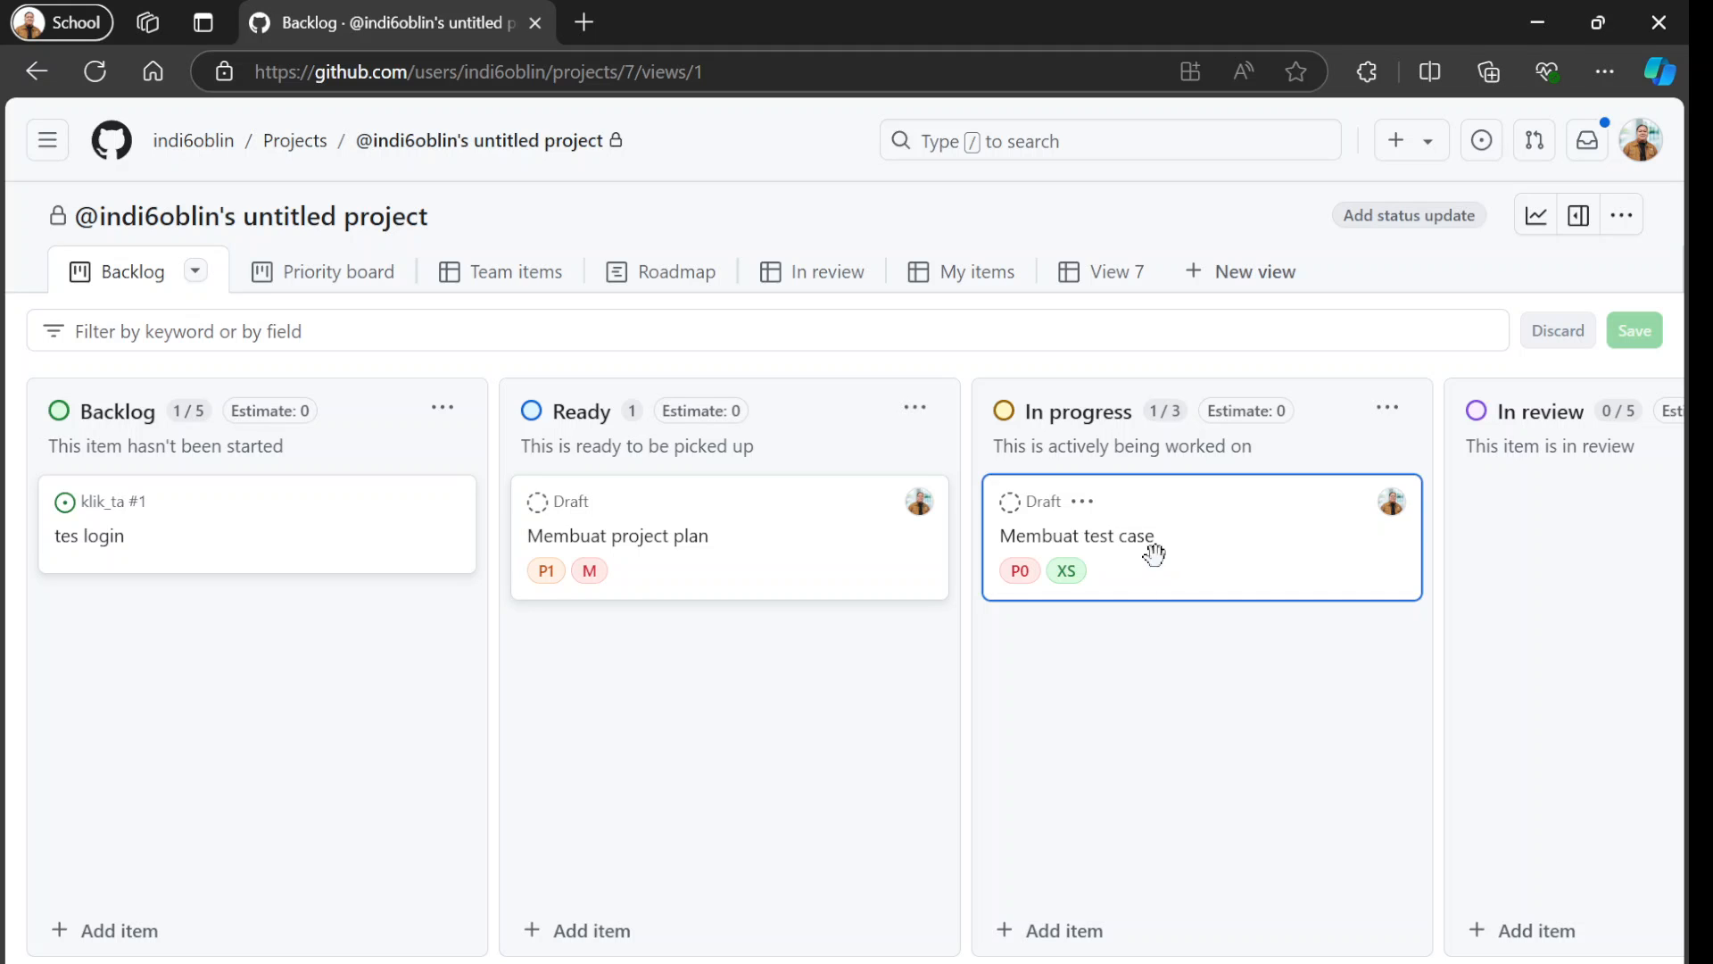
left_click_drag(1163, 559, 919, 505)
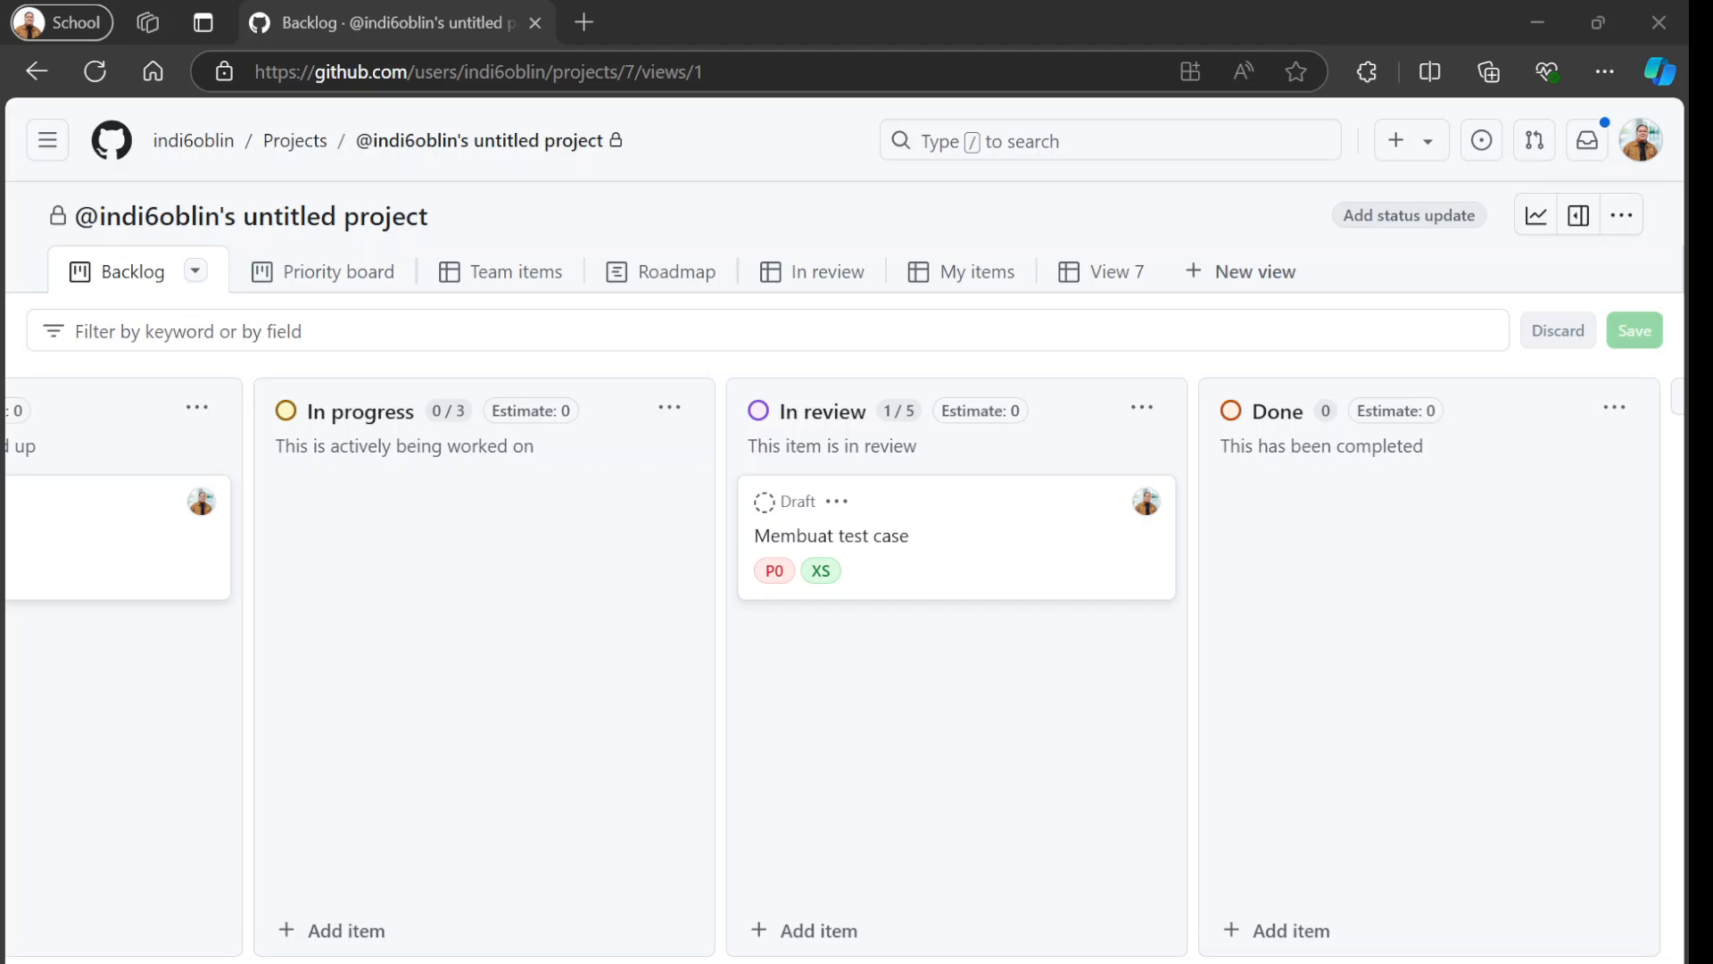
Change the column of the "Membuat test case" draft from In review to Done using its item options.
left_click(837, 502)
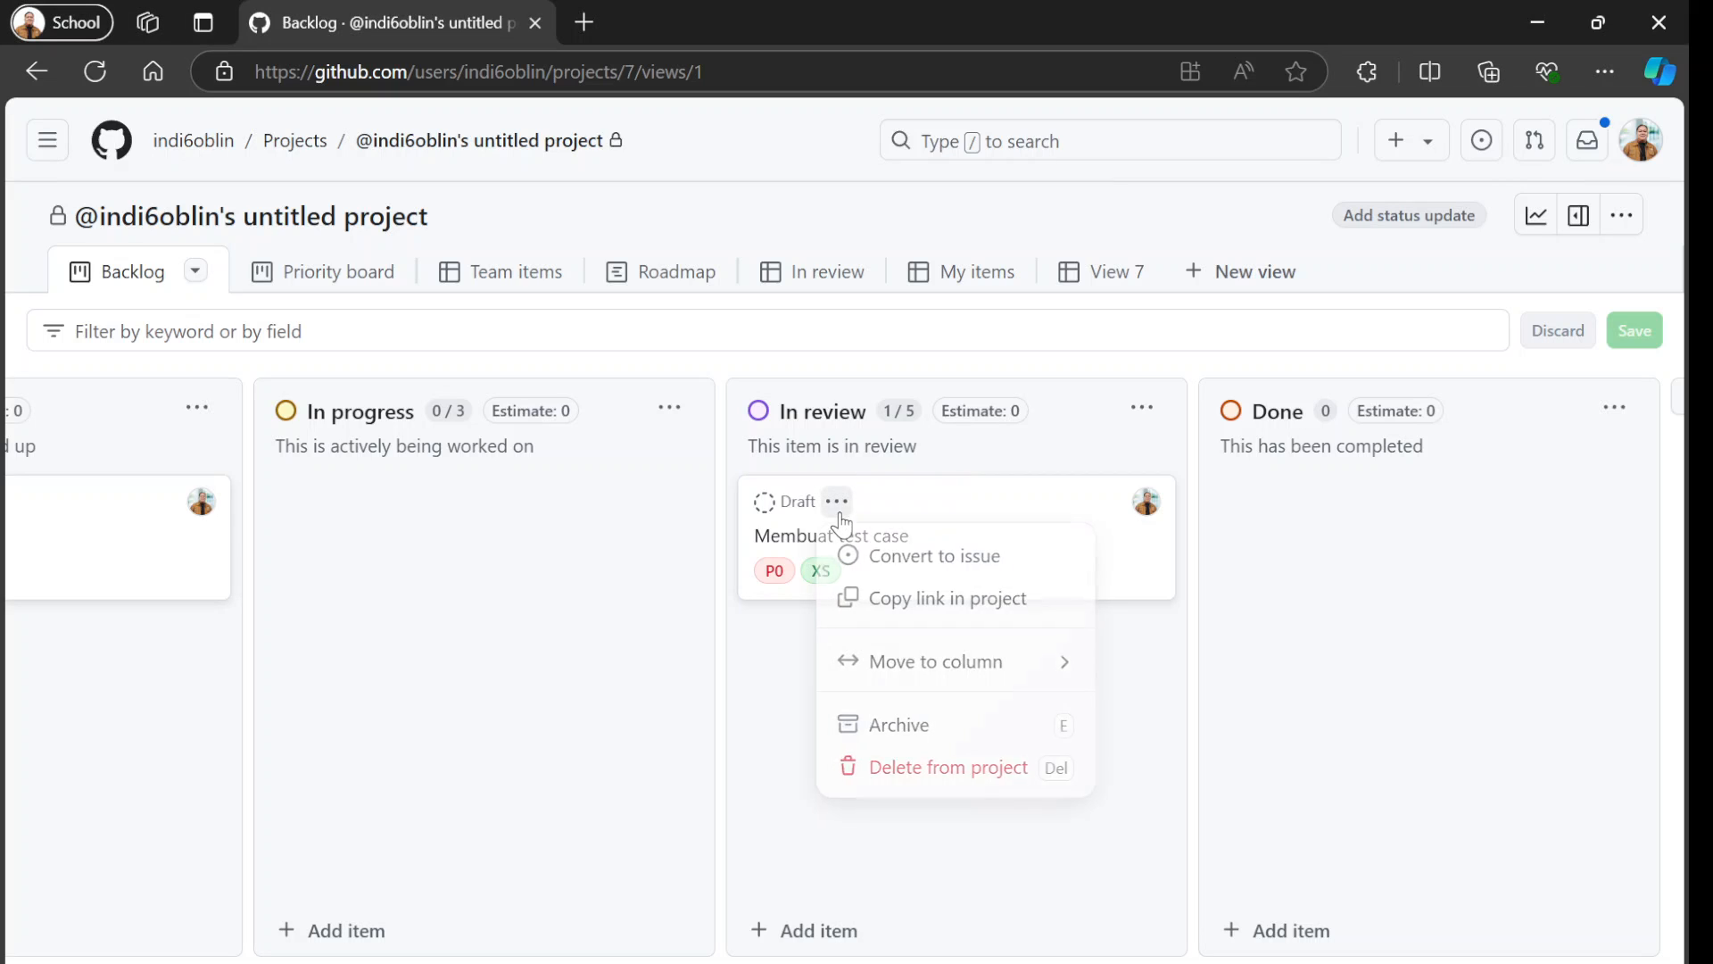
left_click(1067, 665)
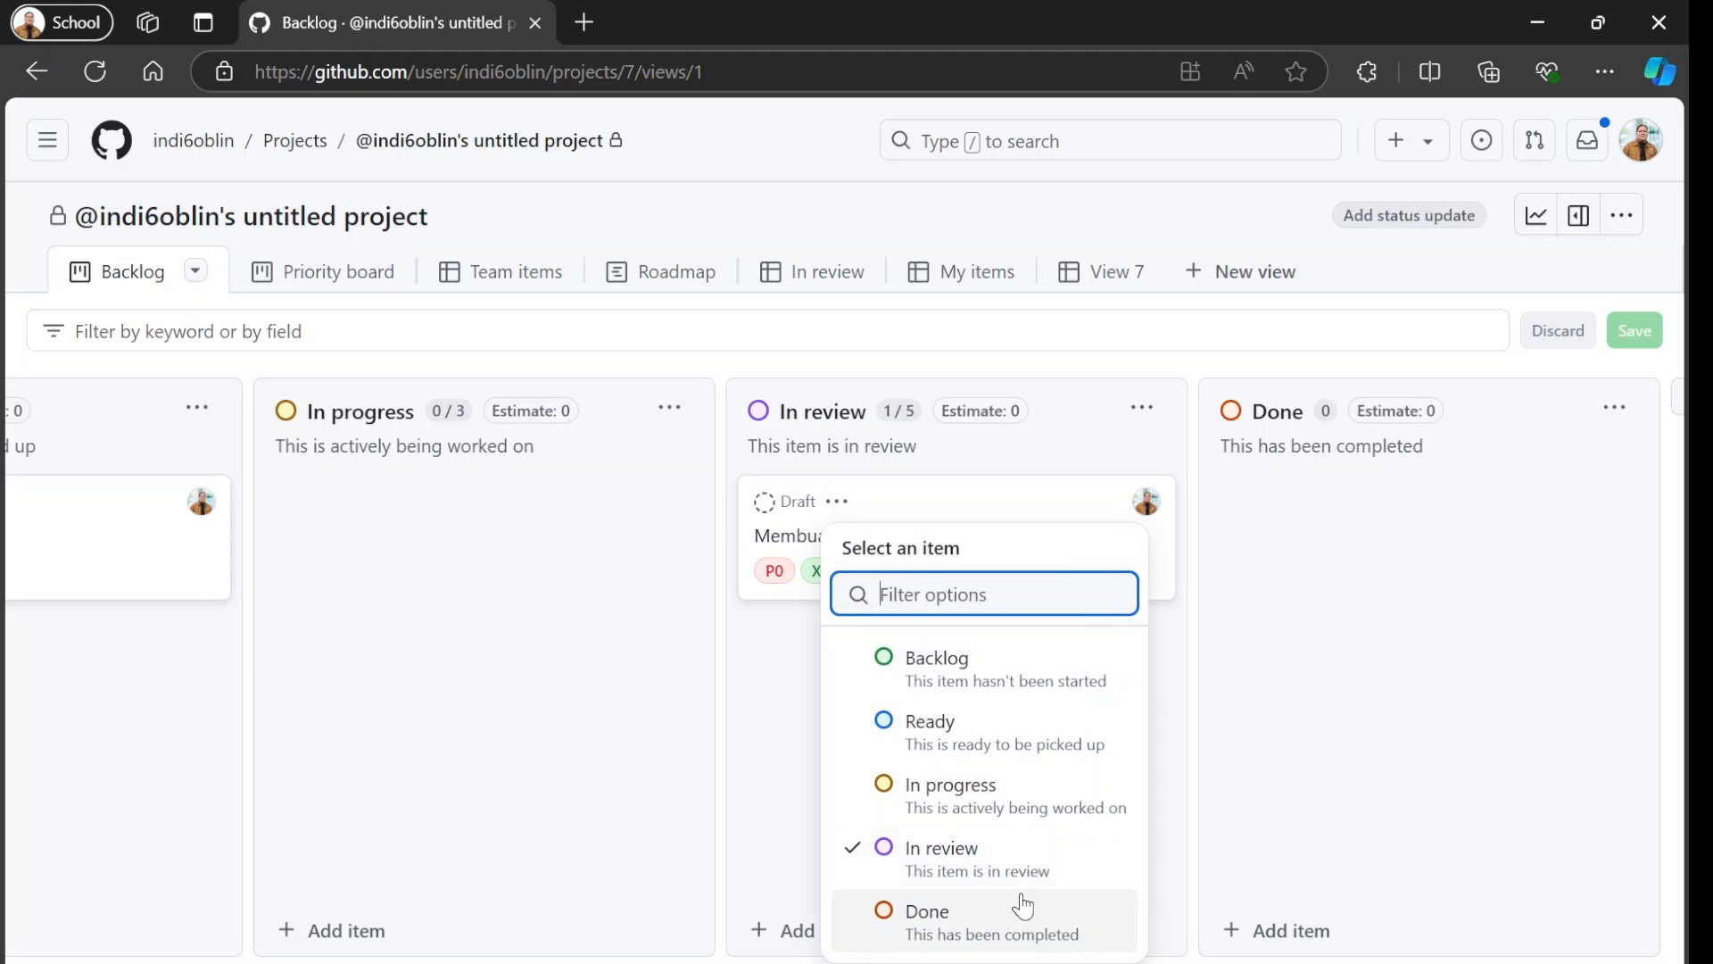
left_click(1074, 911)
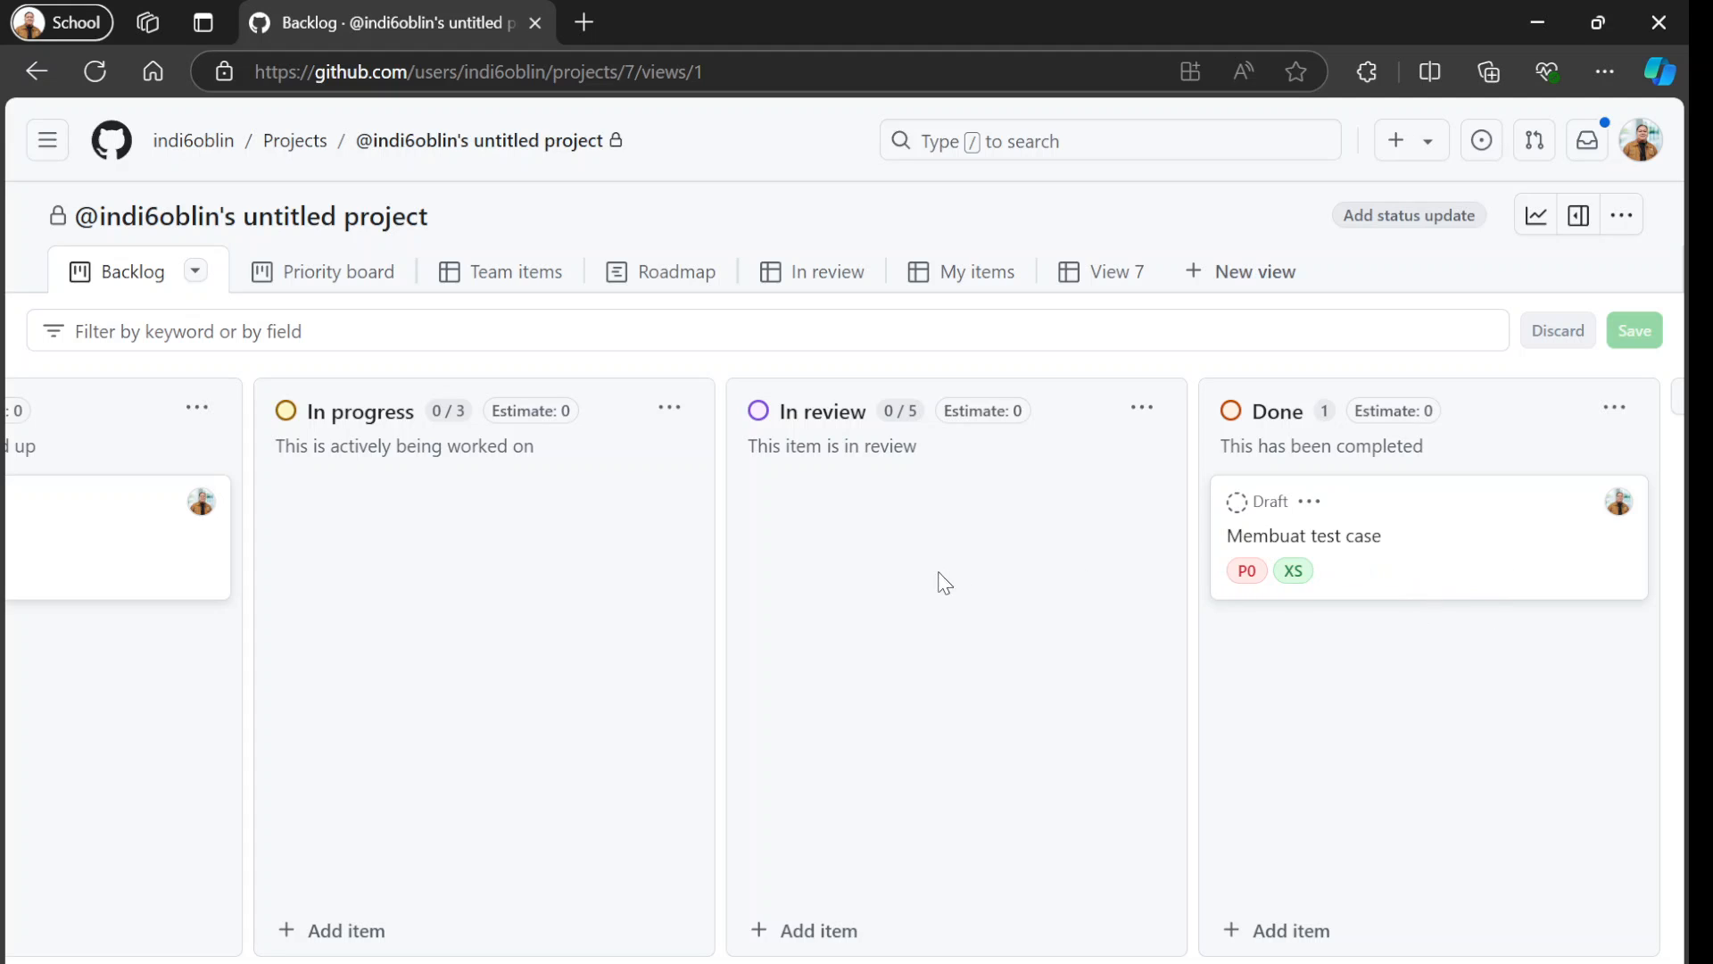
left_click_drag(944, 582, 1225, 579)
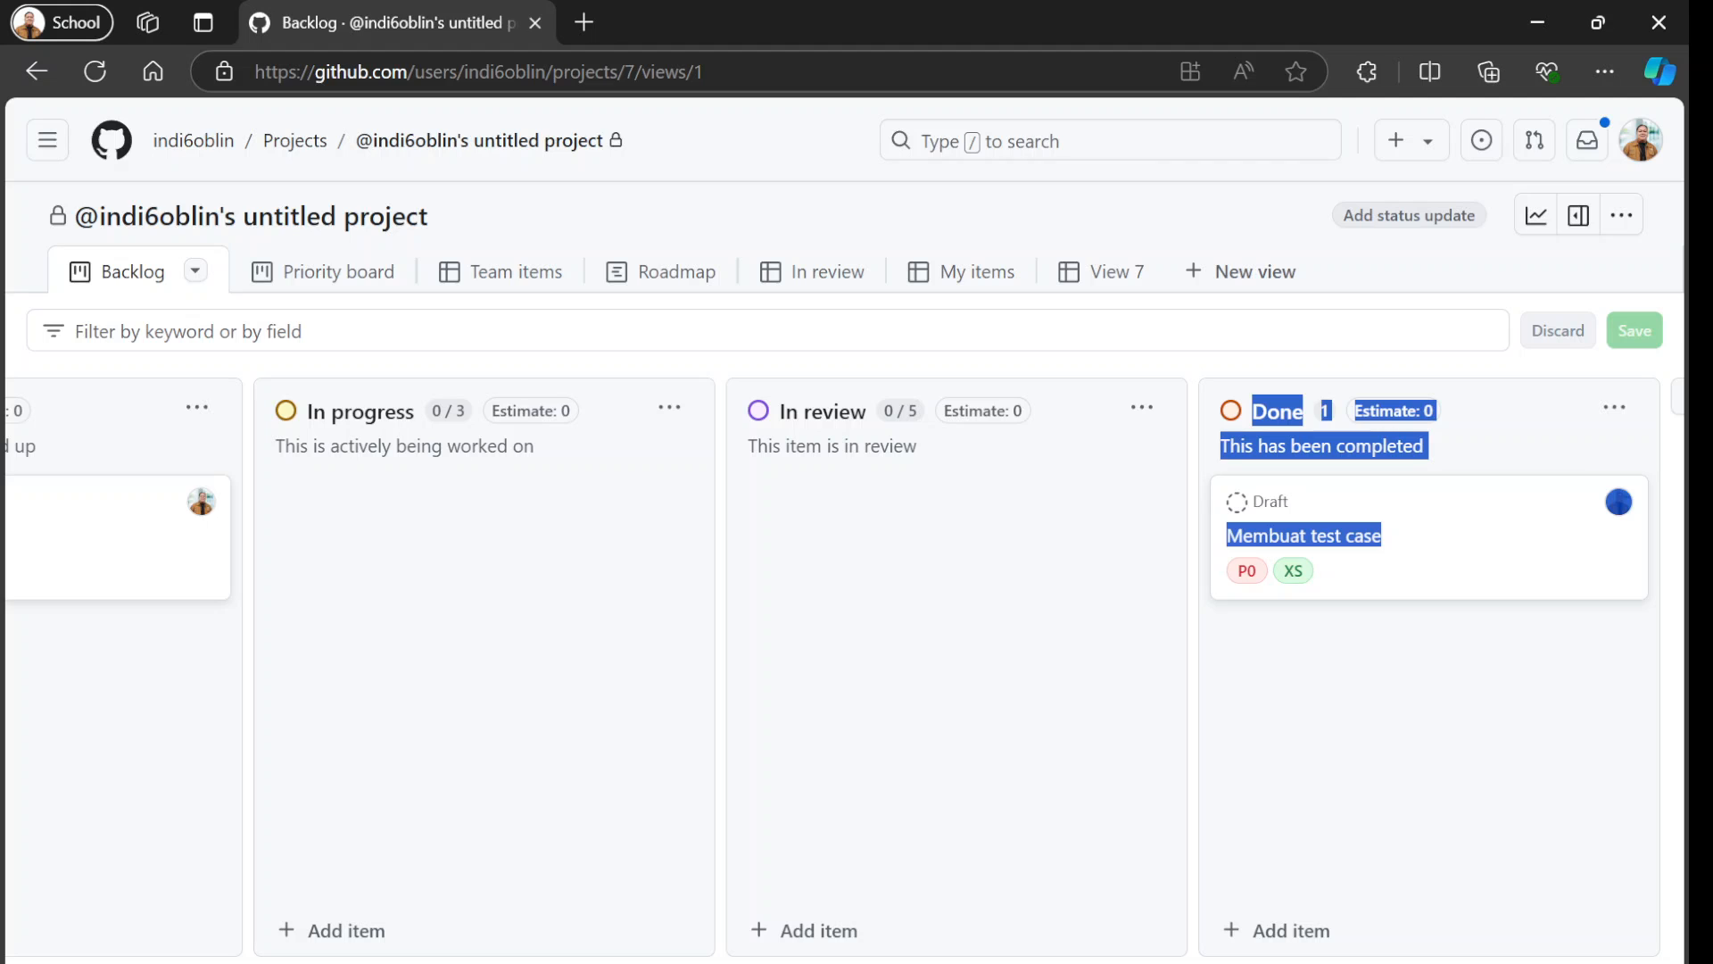
left_click_drag(1000, 959, 408, 936)
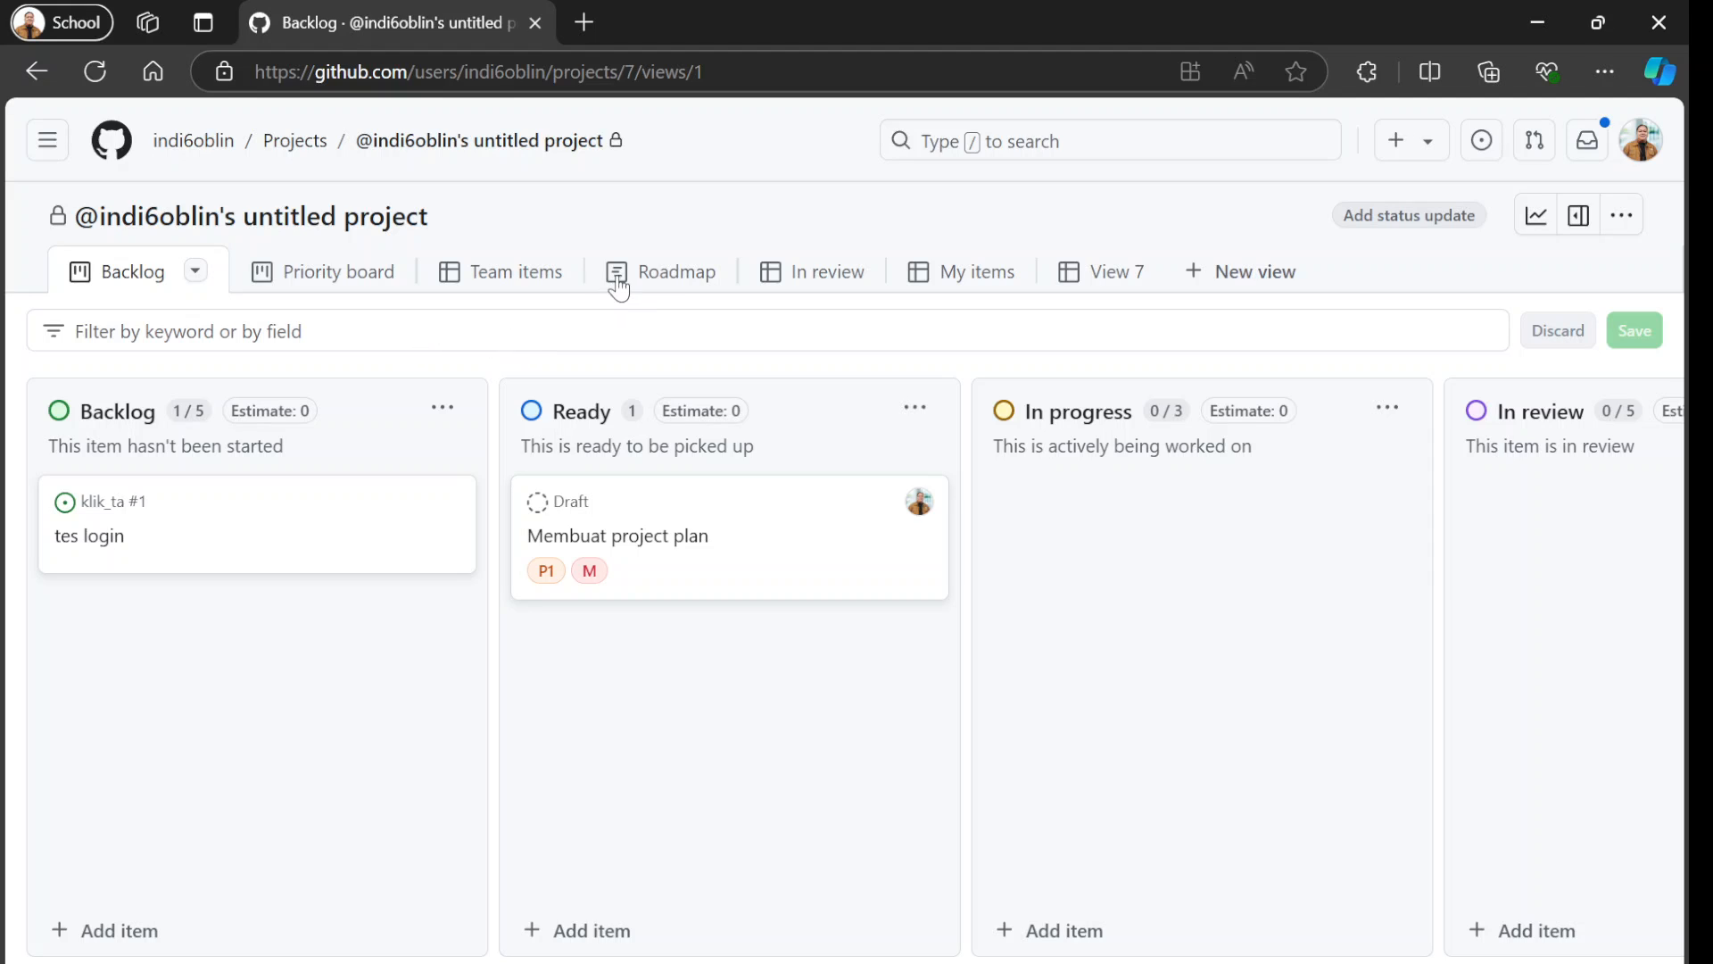
Examine the scheduled date bars of the project's items on the Roadmap timeline, comparing them with the Backlog board.
left_click(649, 290)
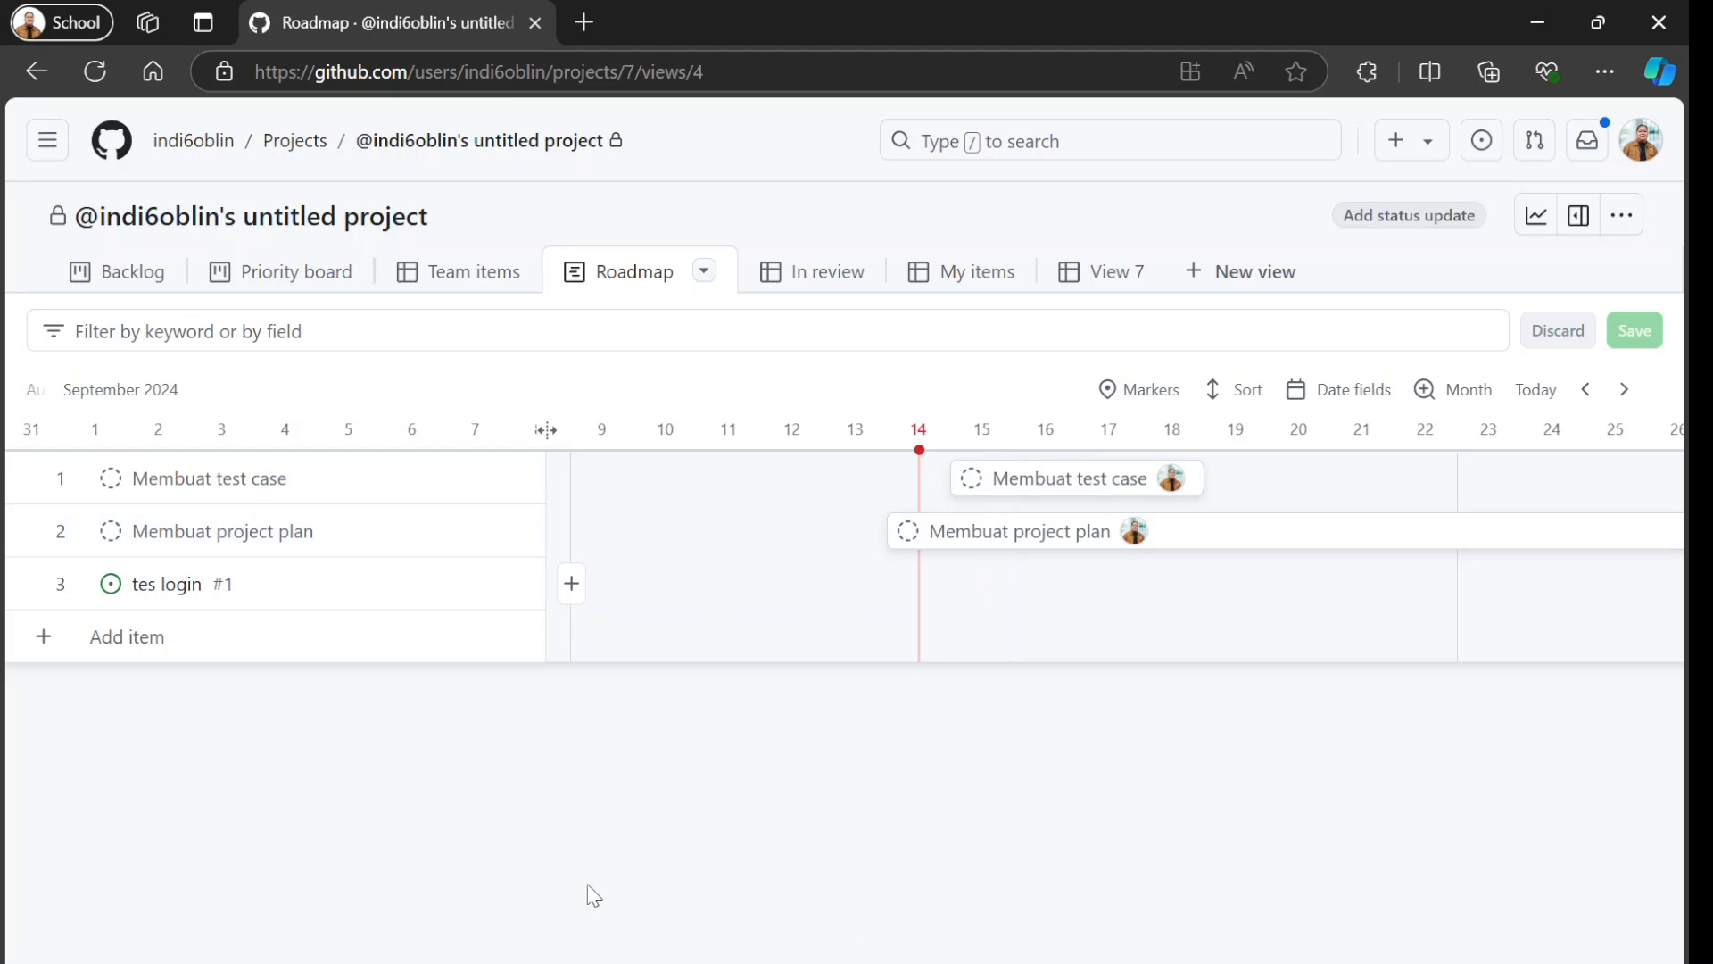
left_click(126, 279)
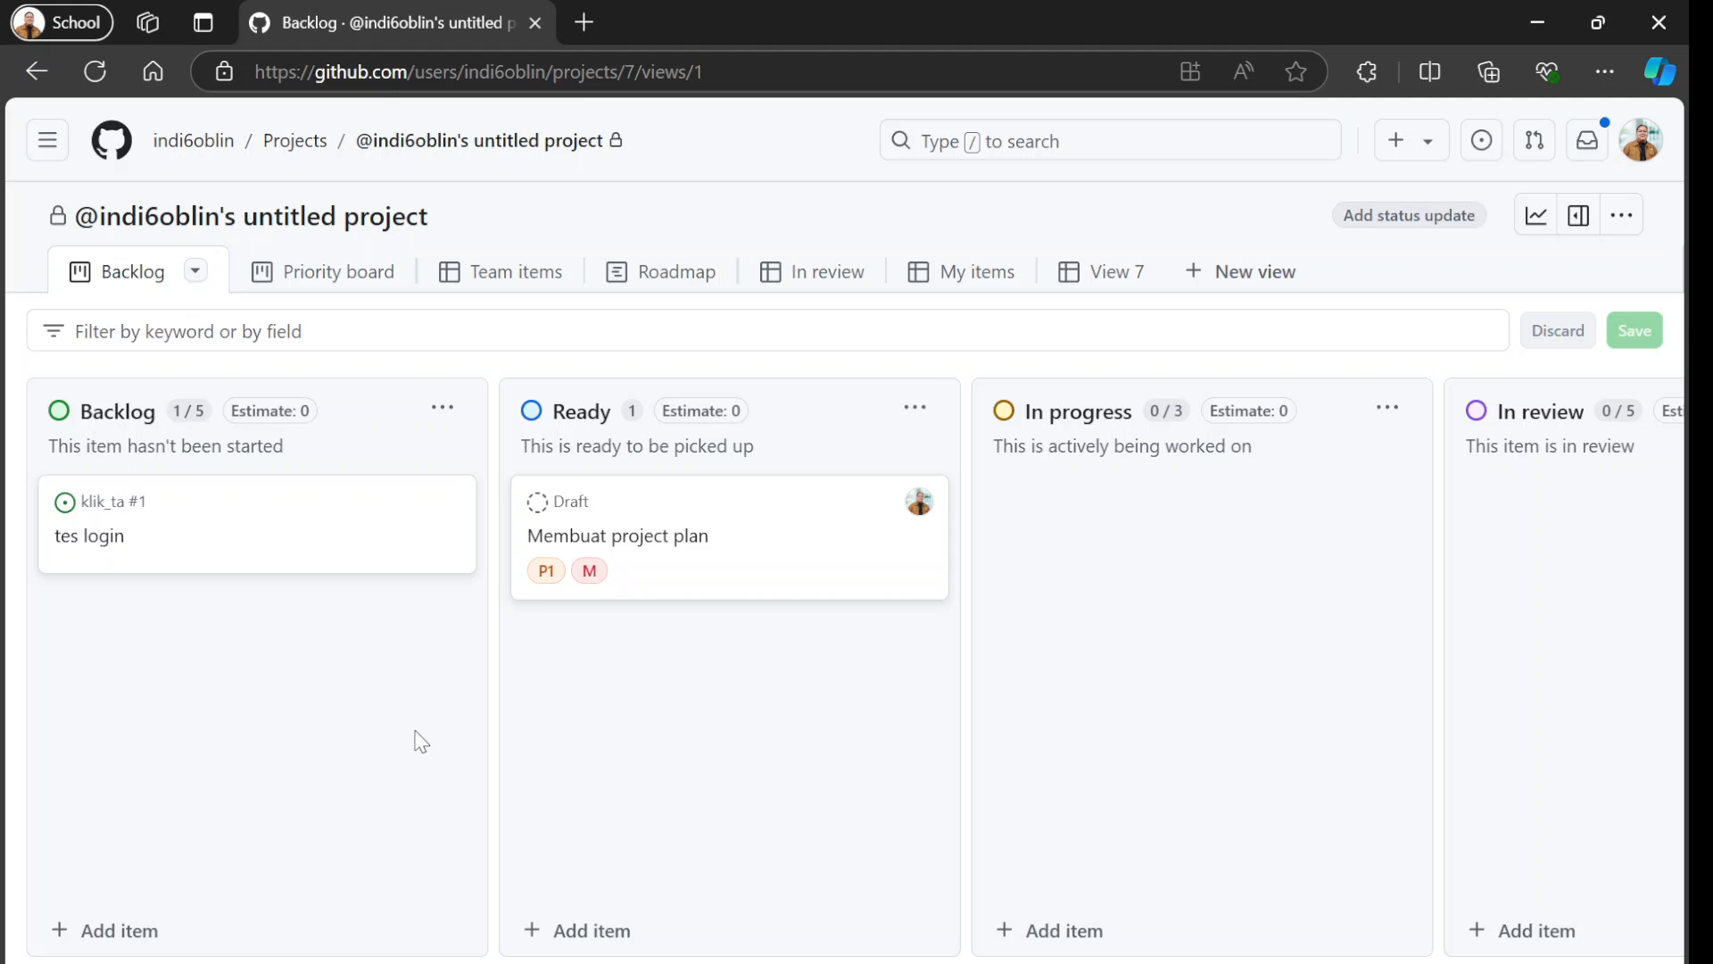
left_click(661, 277)
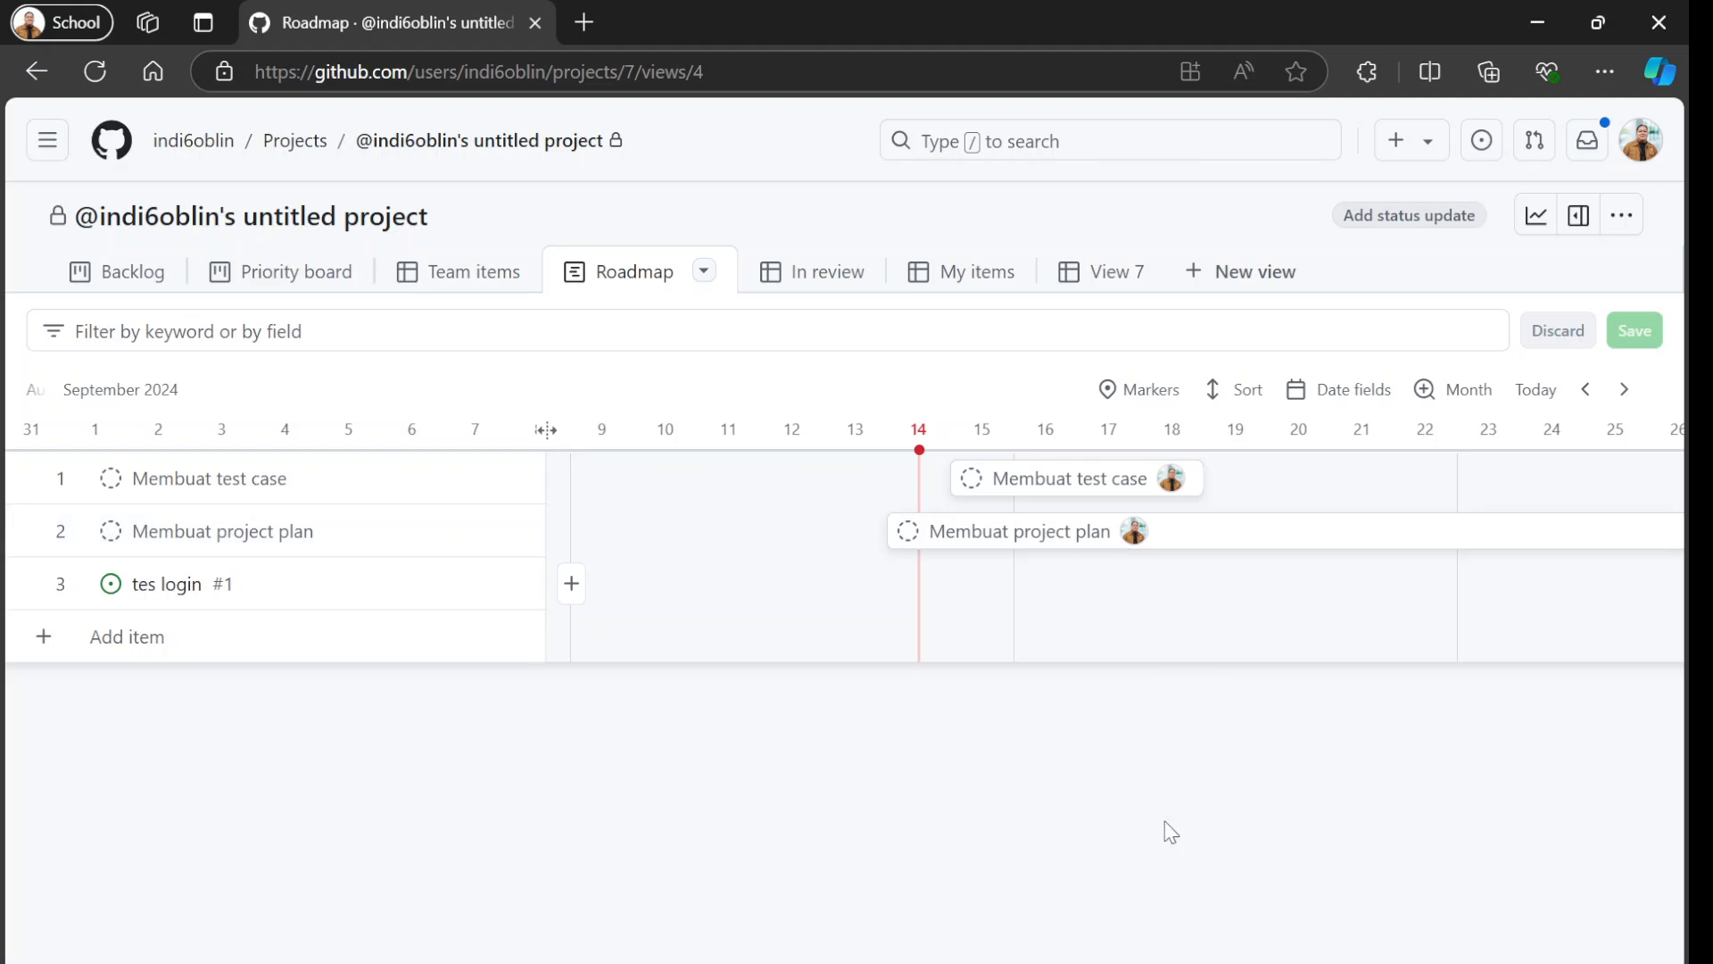
scroll(1116, 558, "right", 15)
scroll(1116, 558, "left", 5)
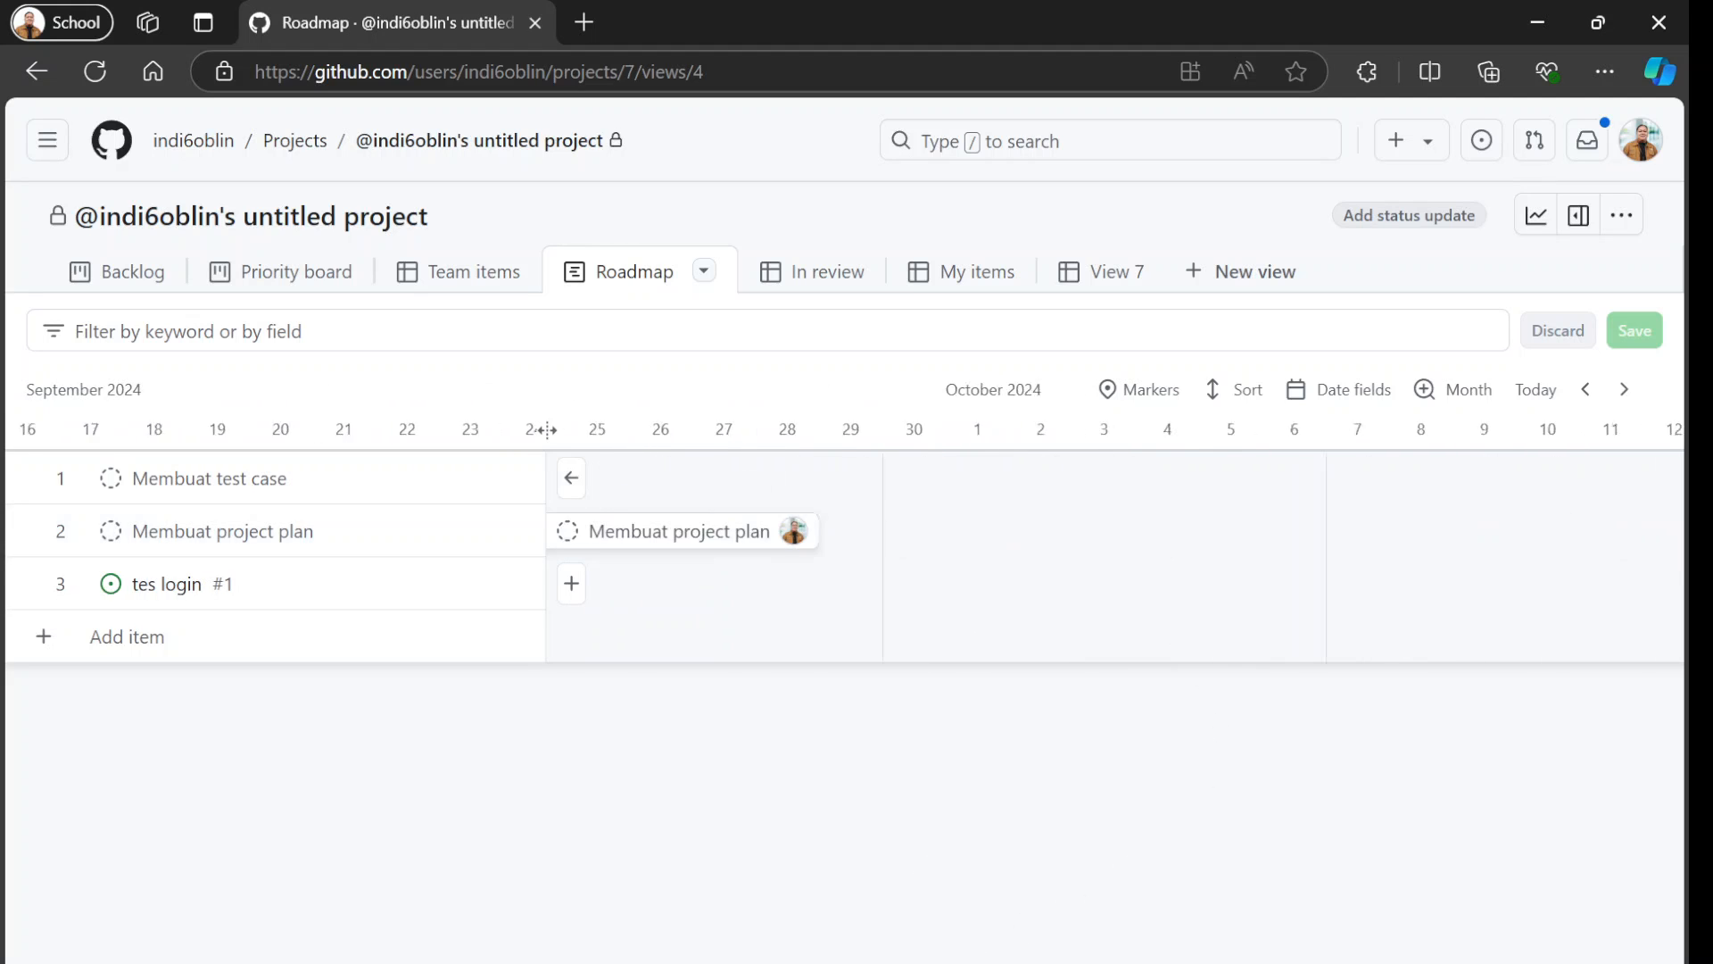
scroll(547, 430, "left", 10)
scroll(547, 430, "right", 3)
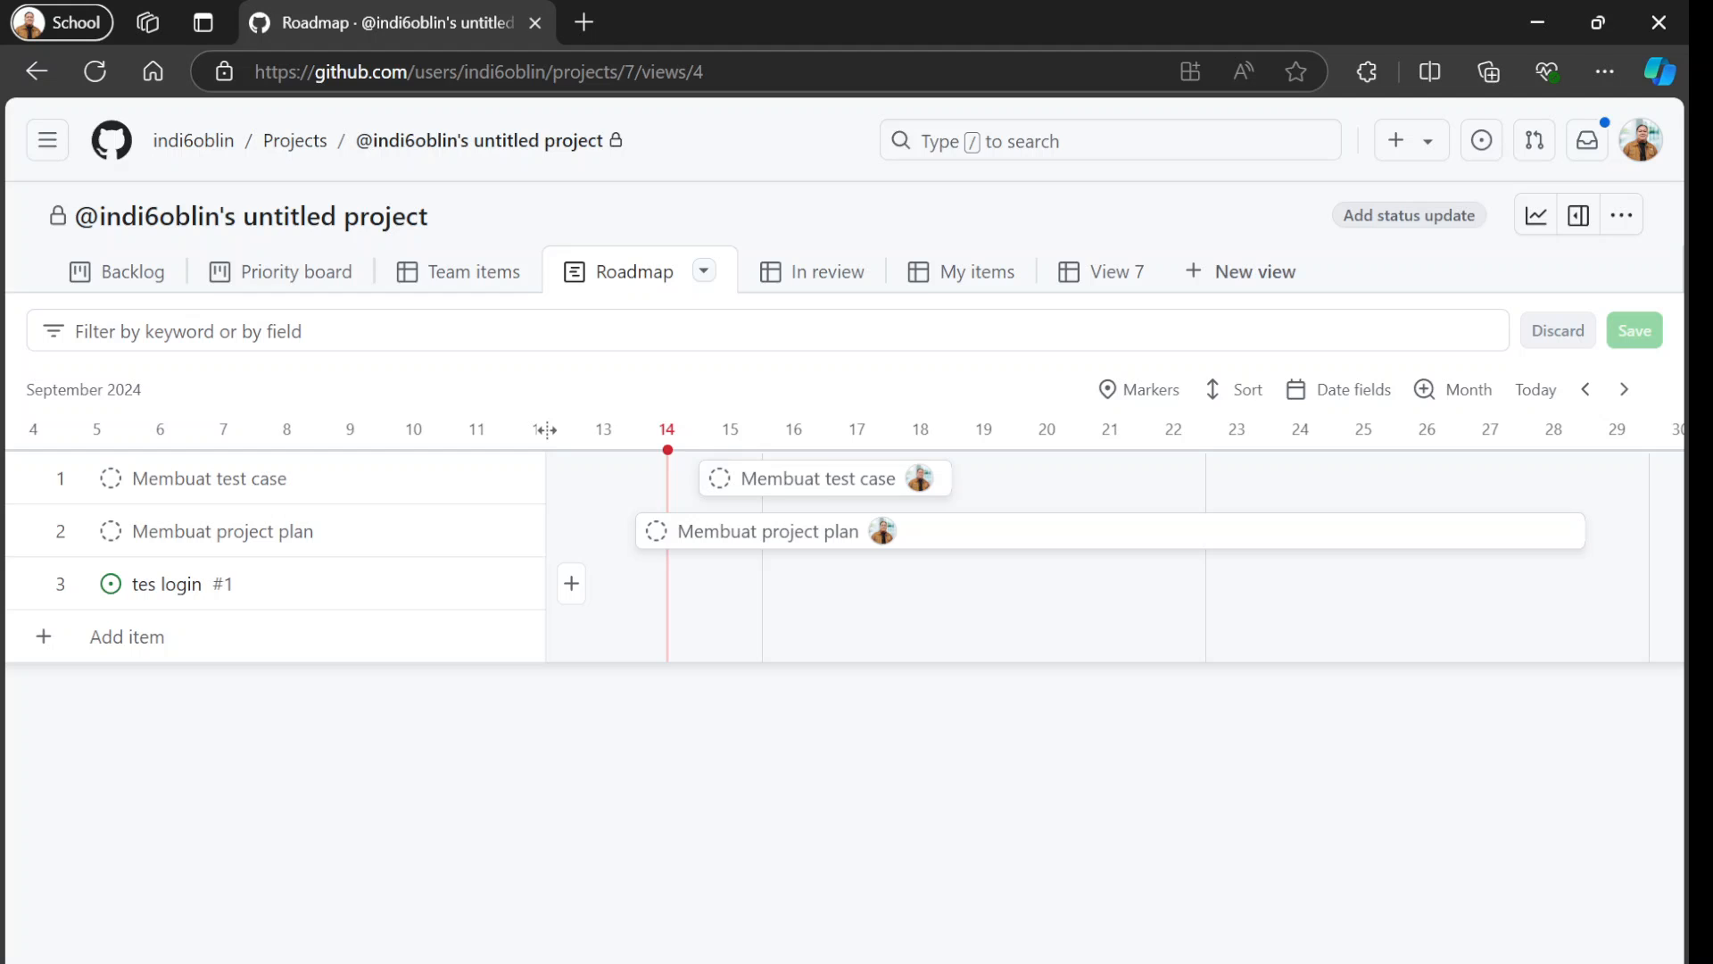
scroll(547, 430, "left", 8)
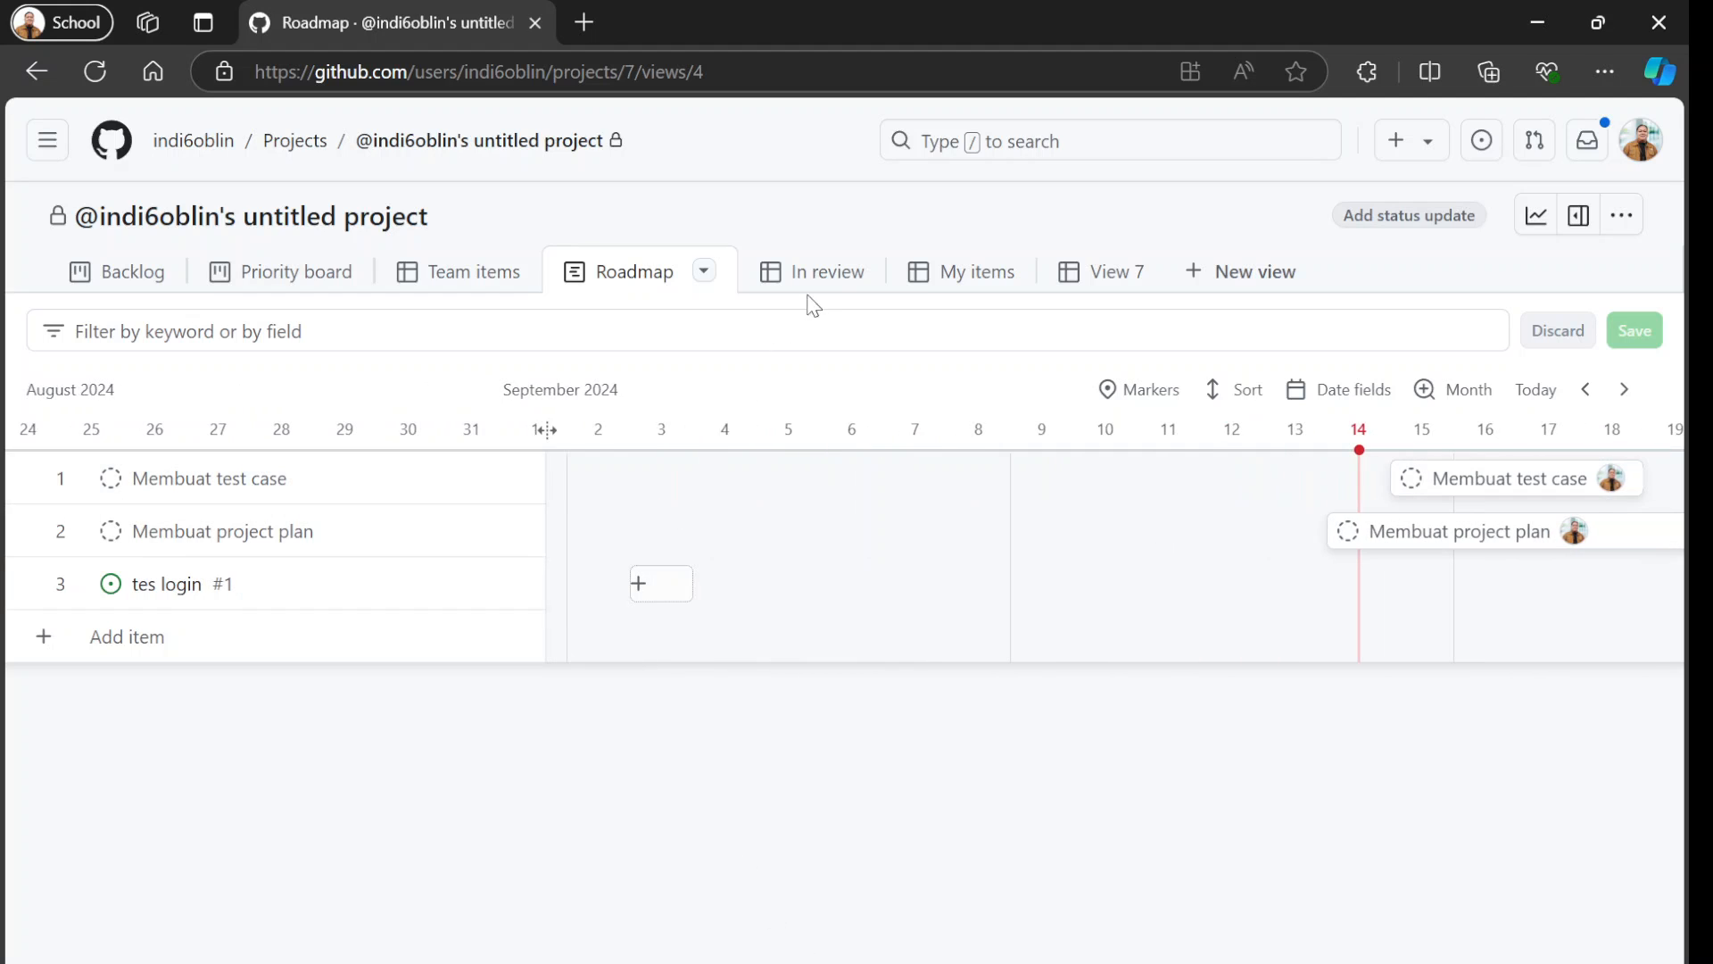
Look at the In review table and the Priority board, and return to the Backlog board.
left_click(832, 272)
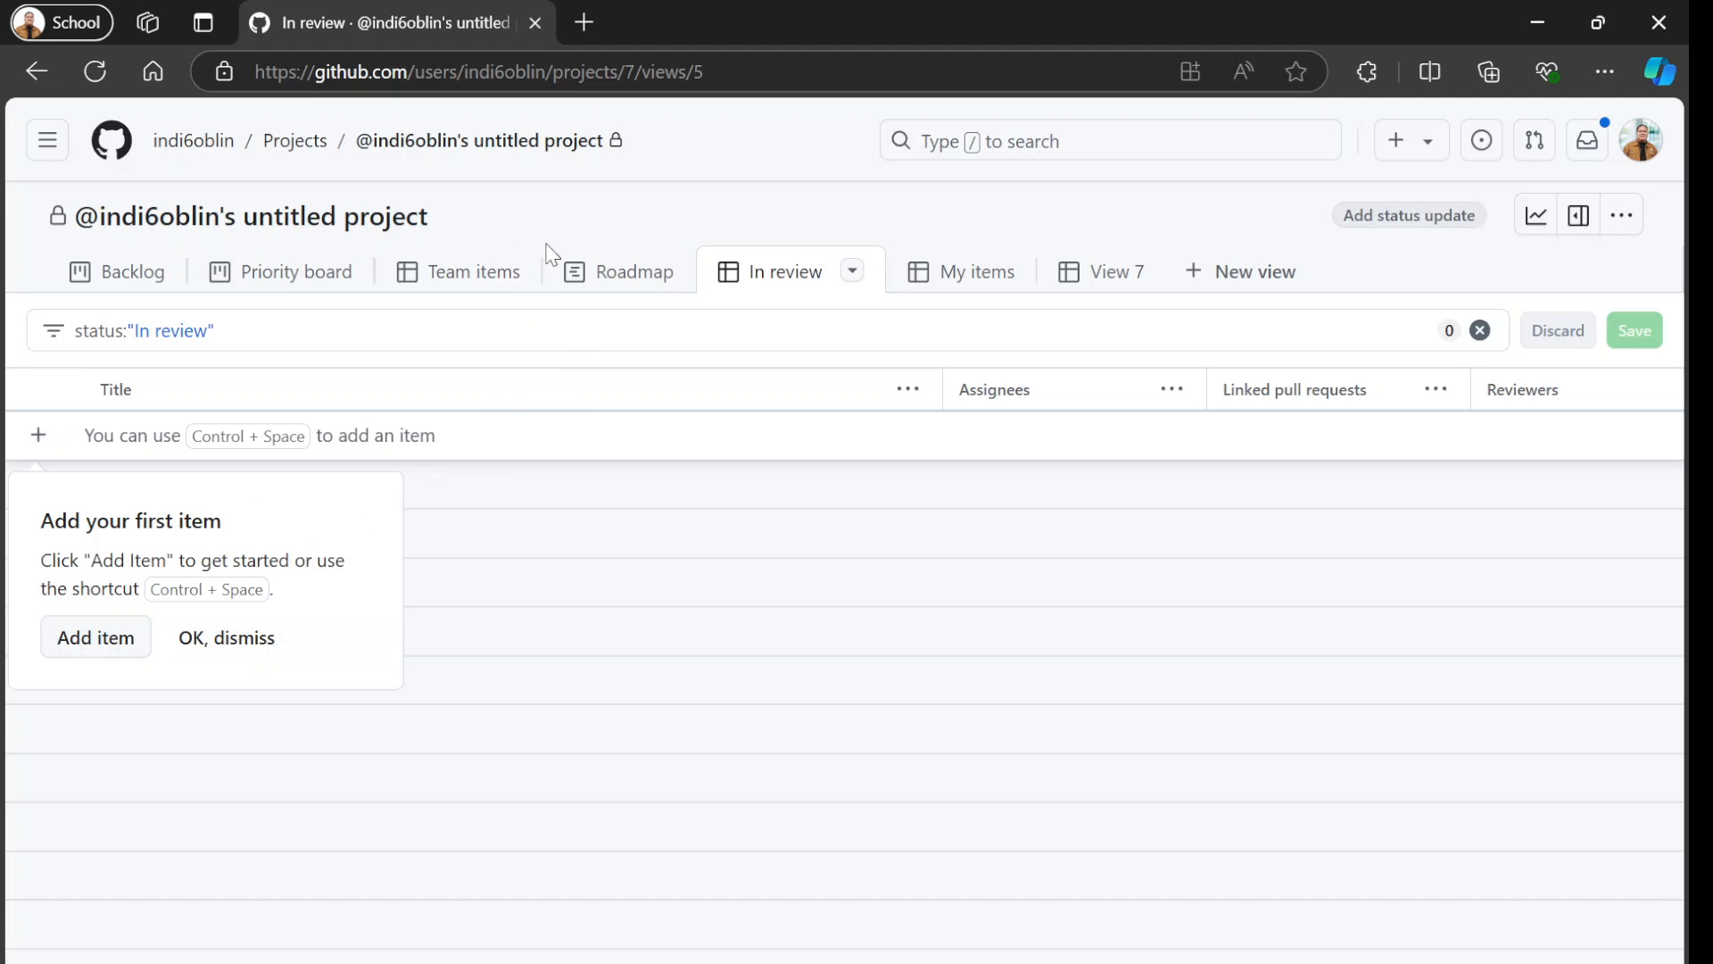
left_click(318, 279)
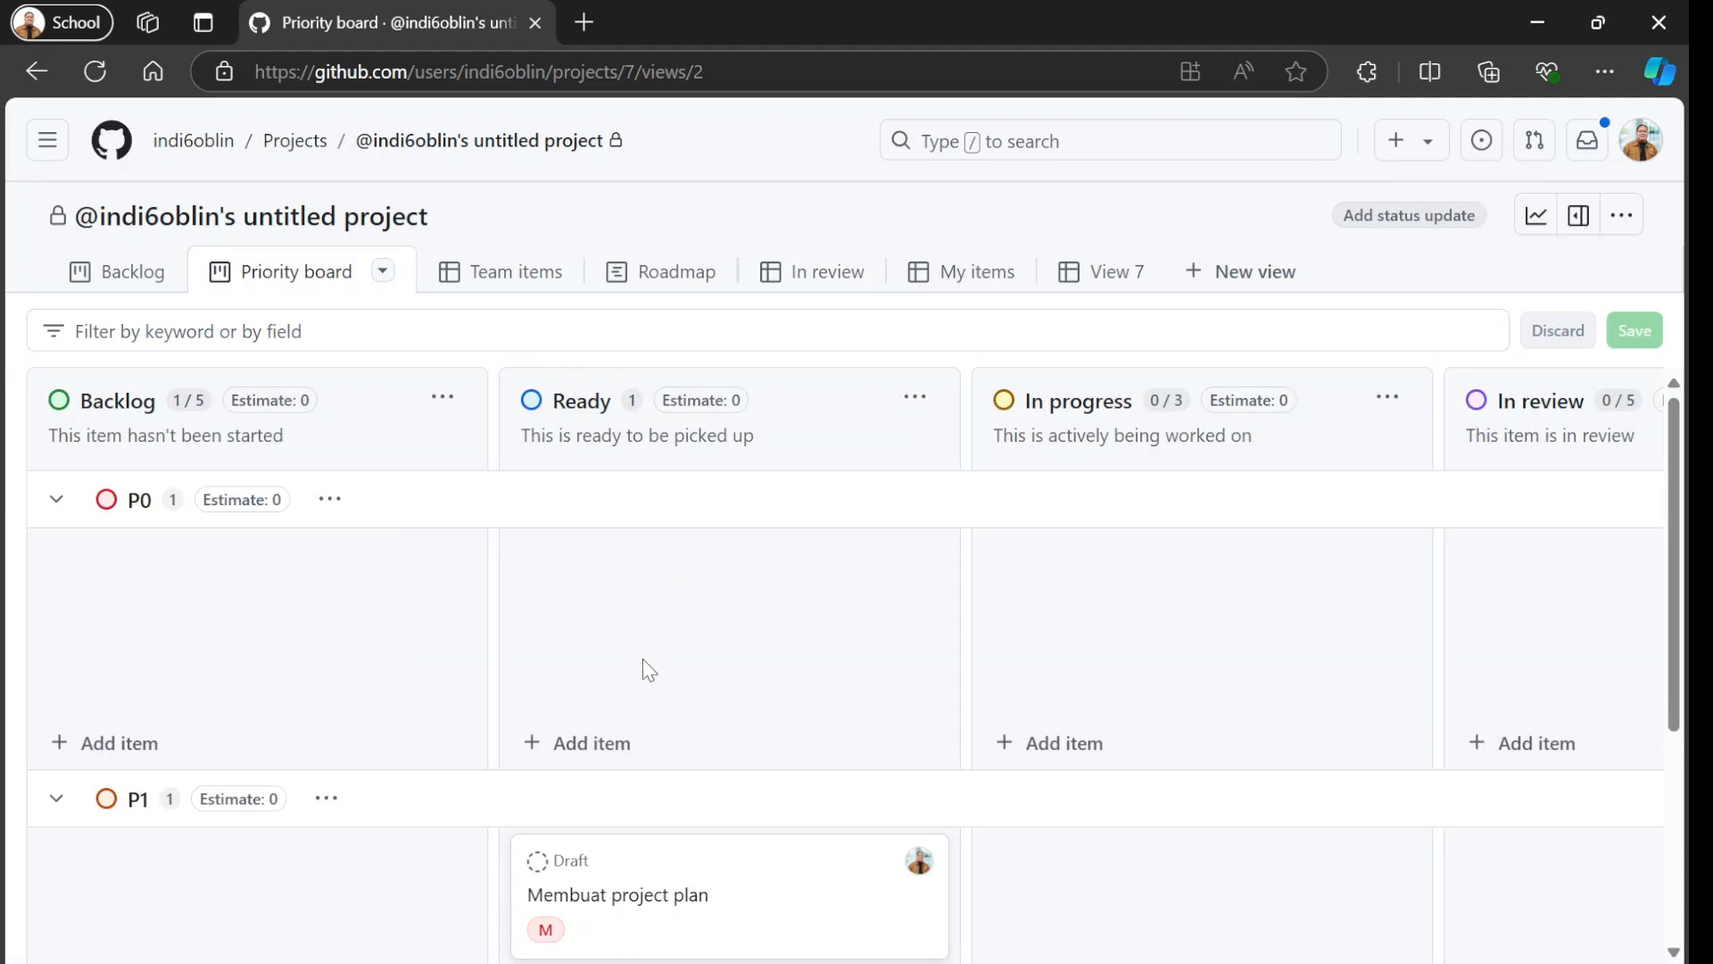
left_click(116, 295)
left_click_drag(1119, 662, 933, 653)
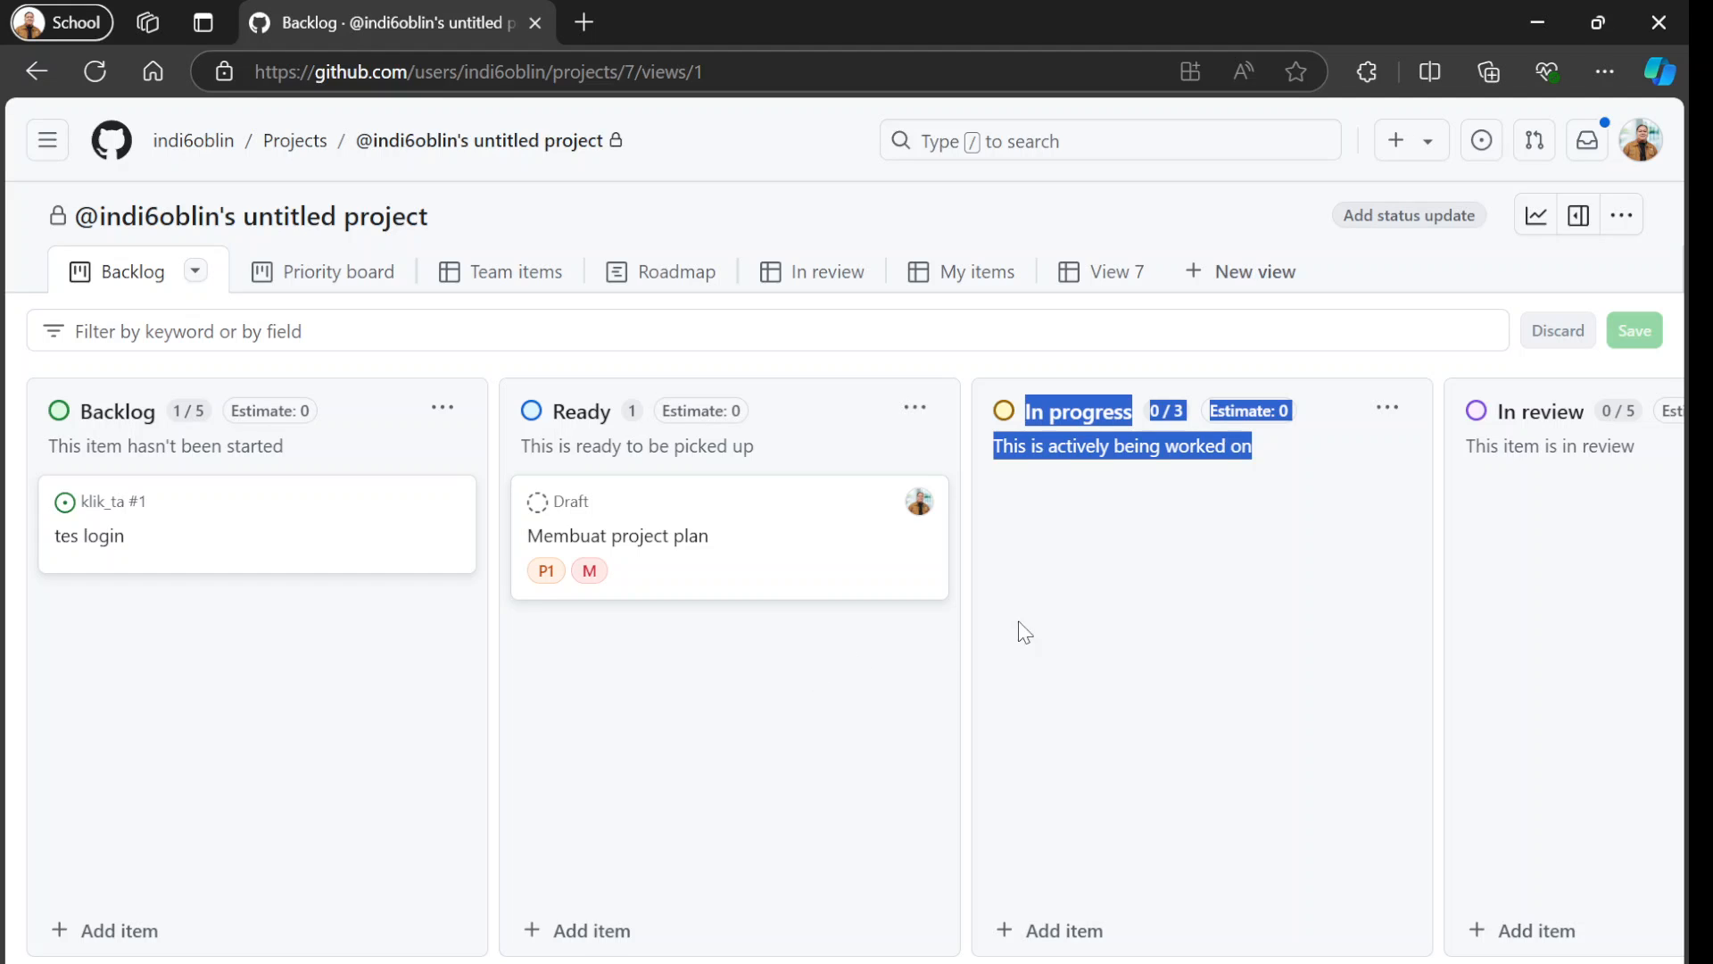
Check the available project options, view the list of the account's projects and reopen the untitled project.
left_click(1611, 227)
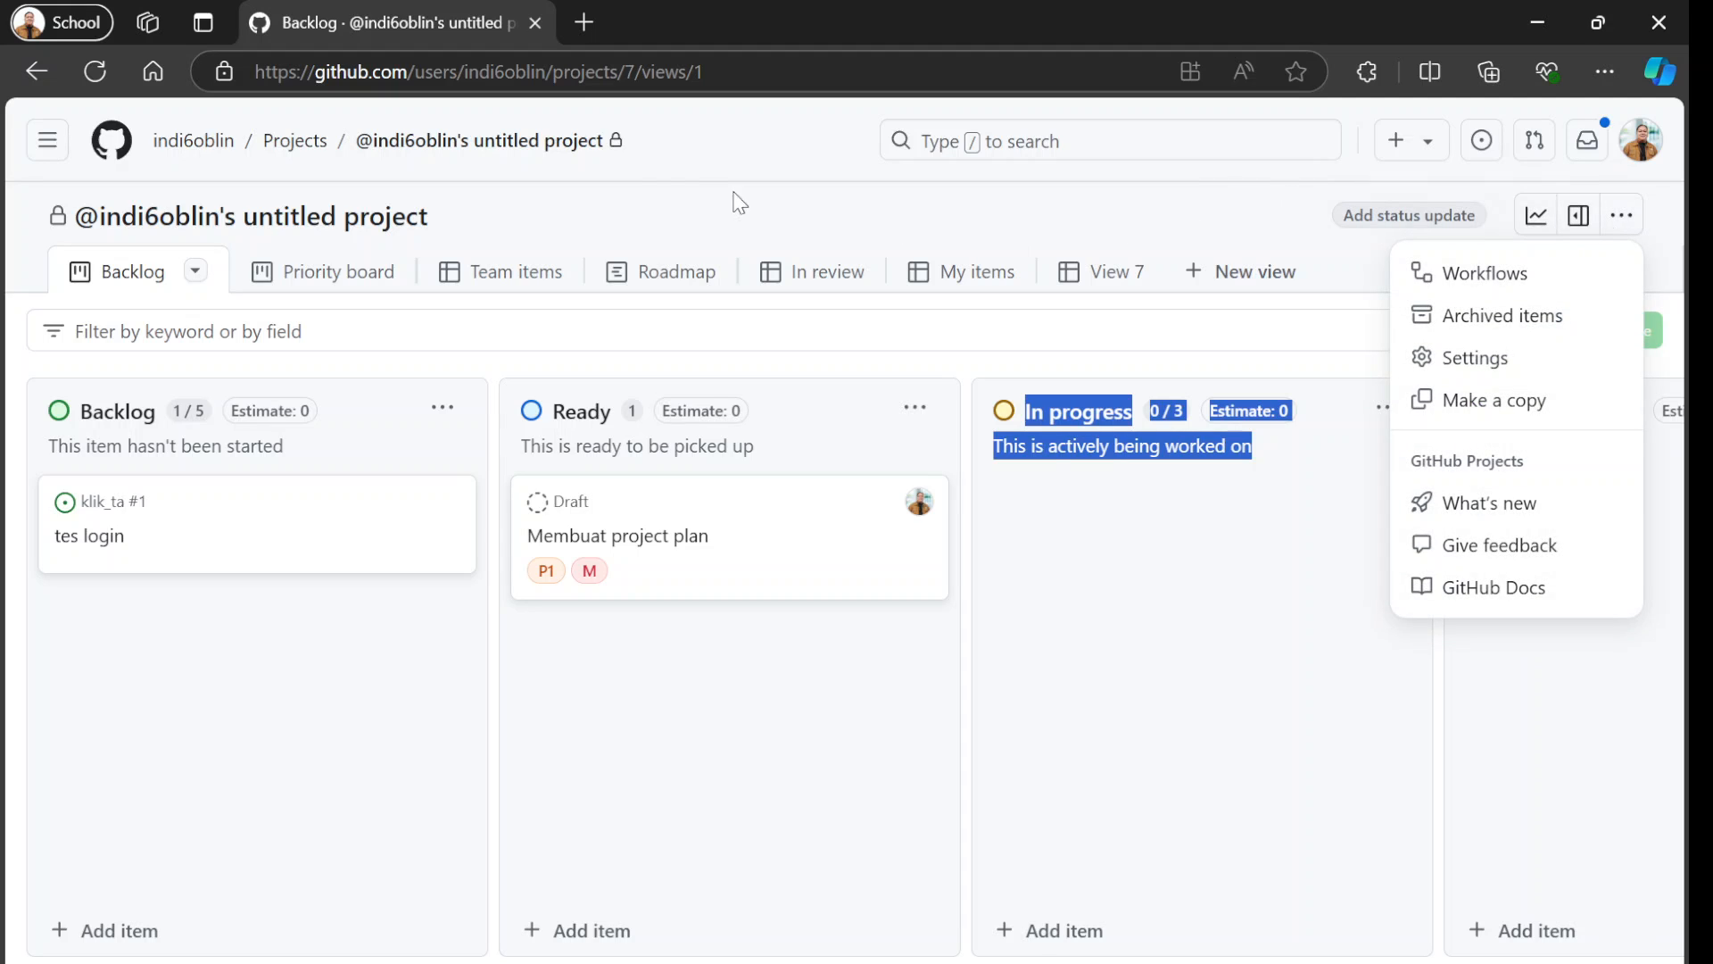
left_click(300, 152)
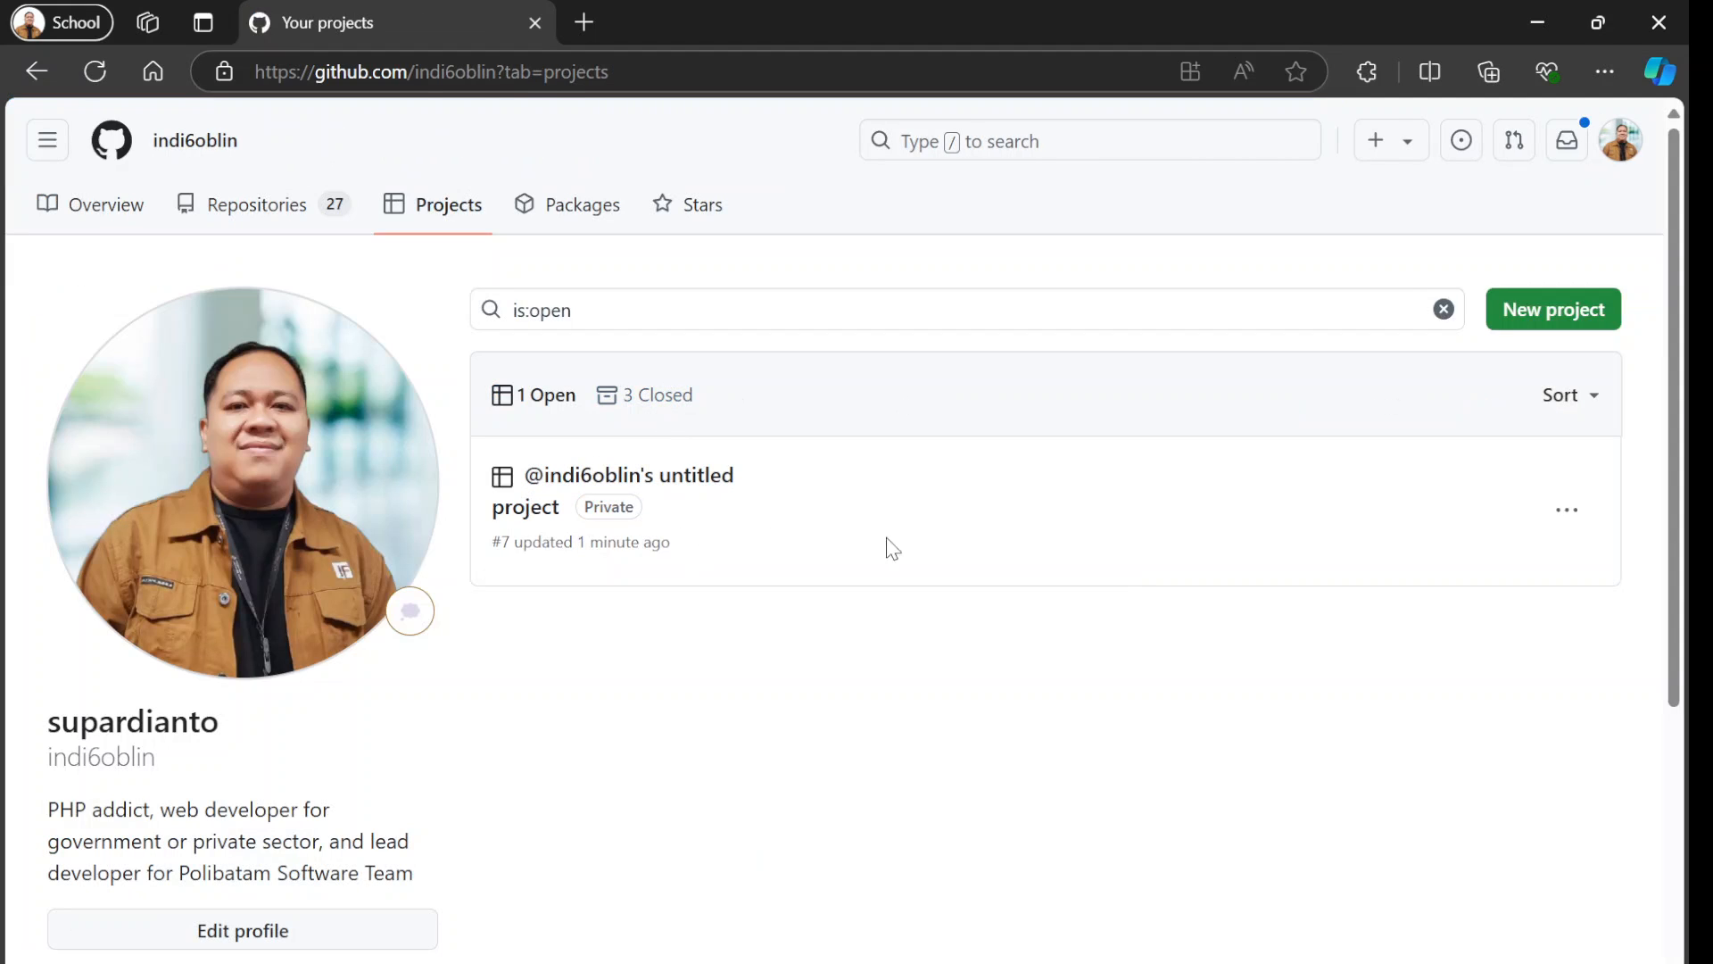
left_click(1552, 525)
left_click(1564, 512)
left_click(529, 506)
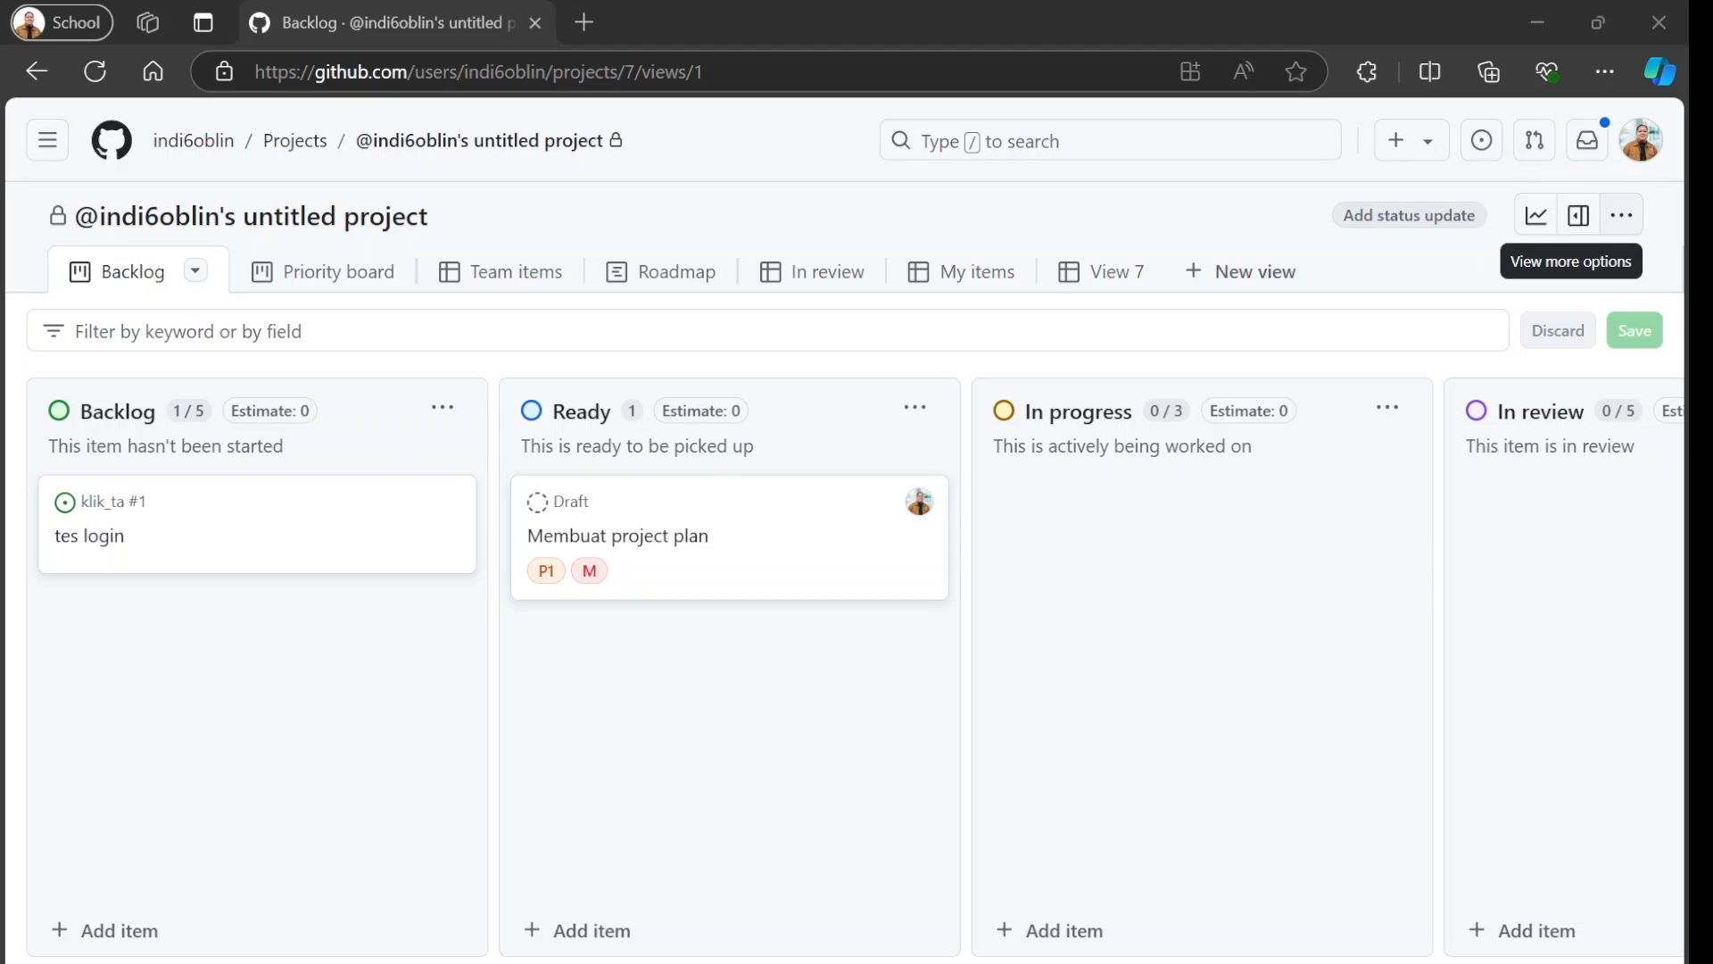
Review the collaborator invitation and role options in the project's access settings, and return to the board.
left_click(1622, 215)
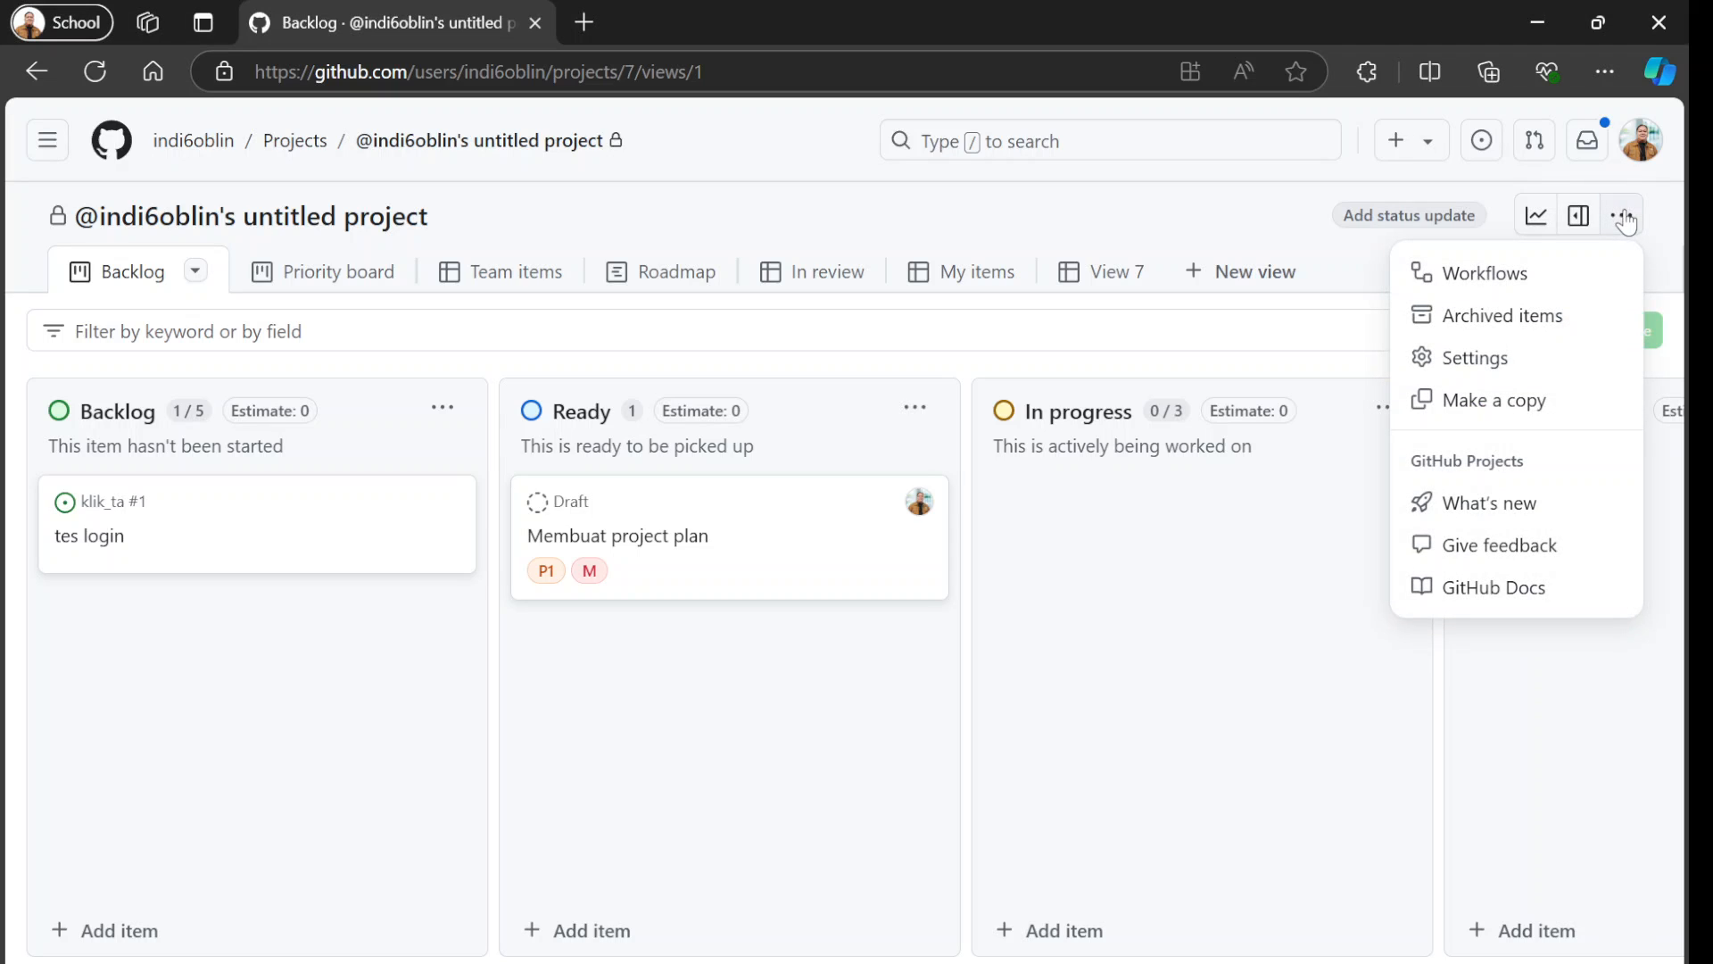
left_click(1492, 359)
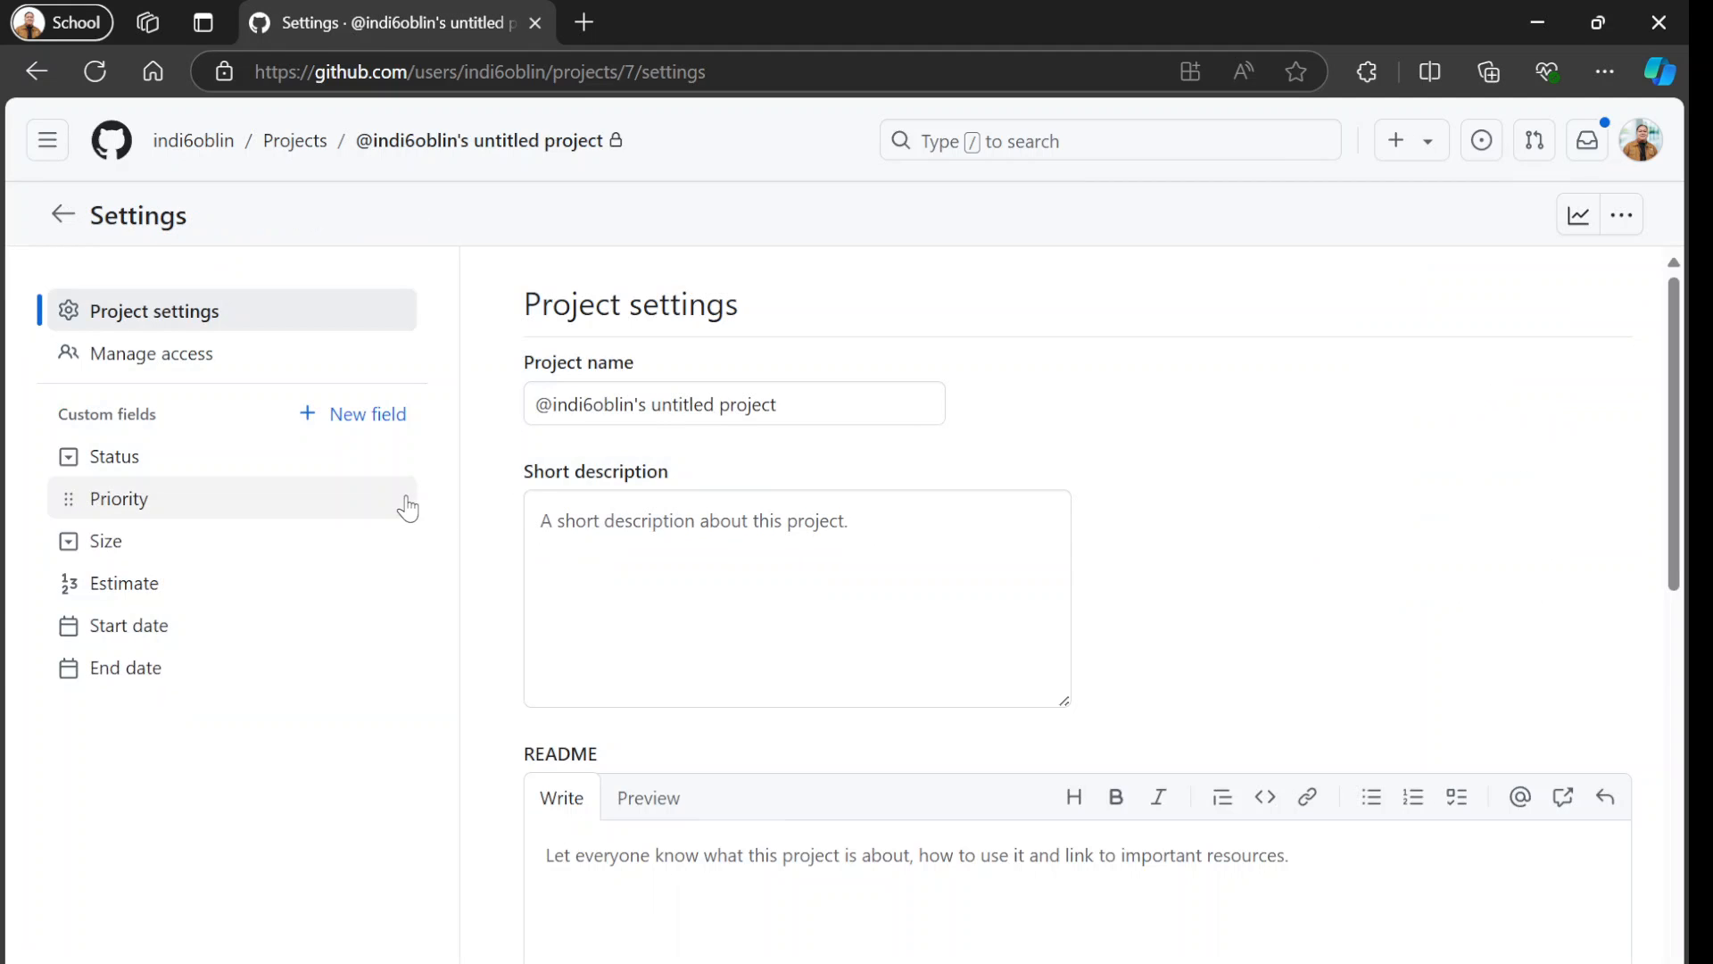
left_click(181, 364)
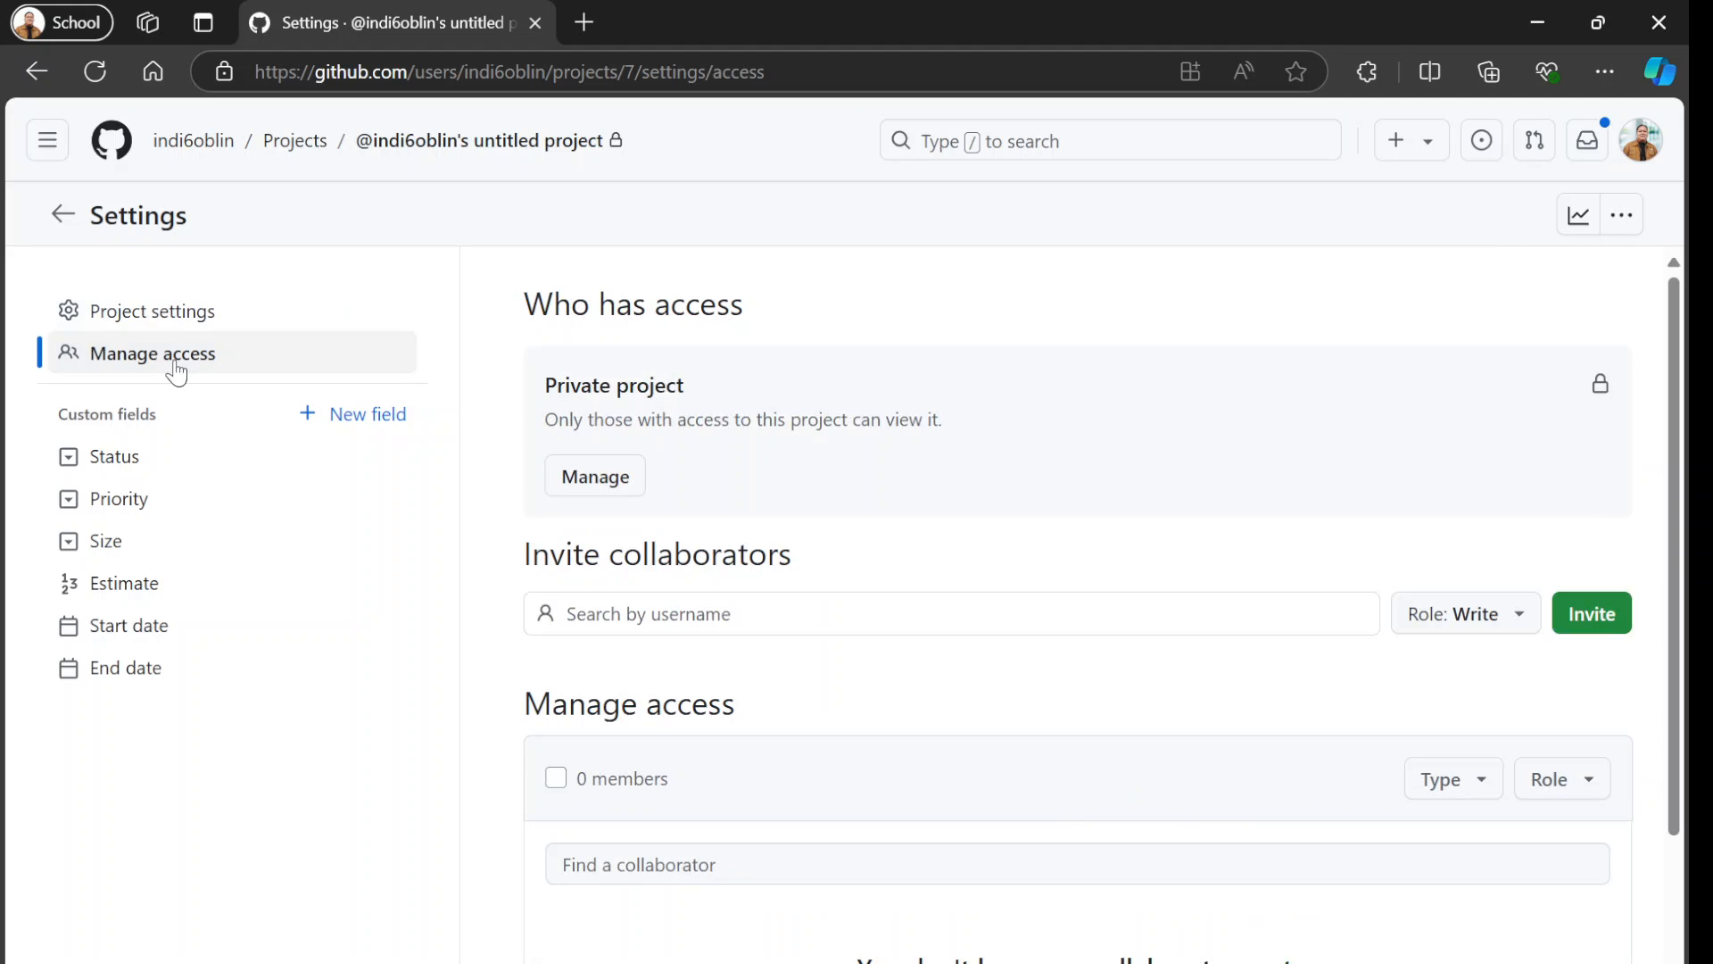
scroll(659, 597, "down", 1)
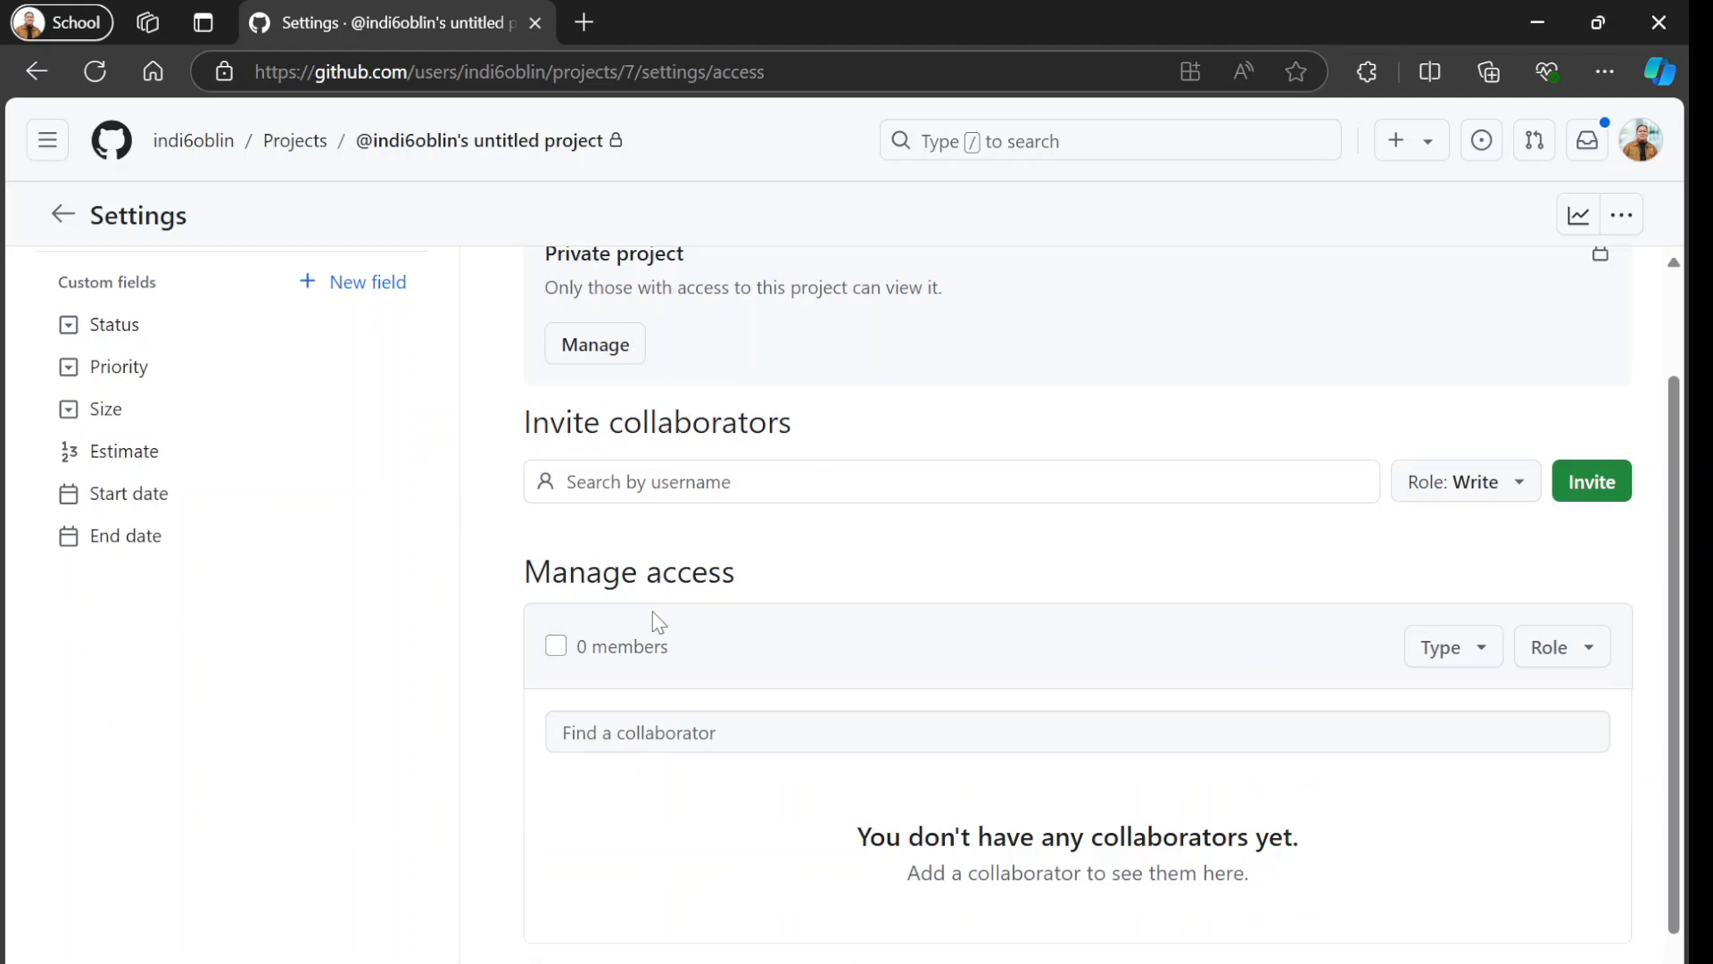
left_click(636, 491)
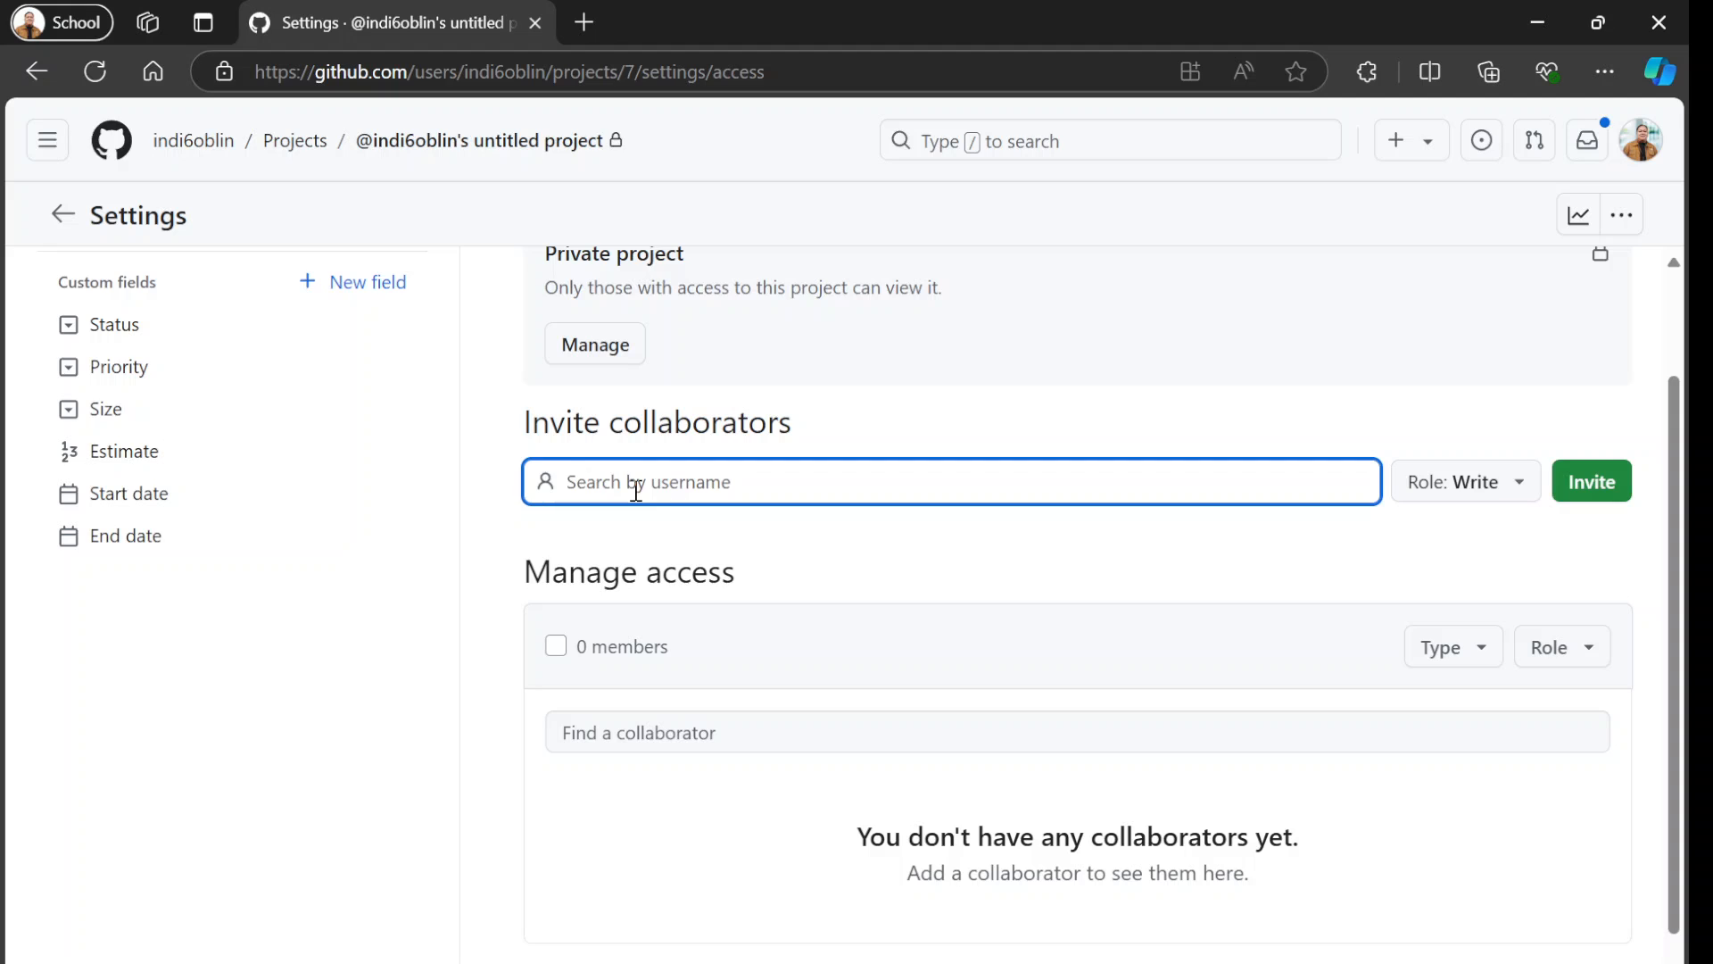
left_click(1407, 496)
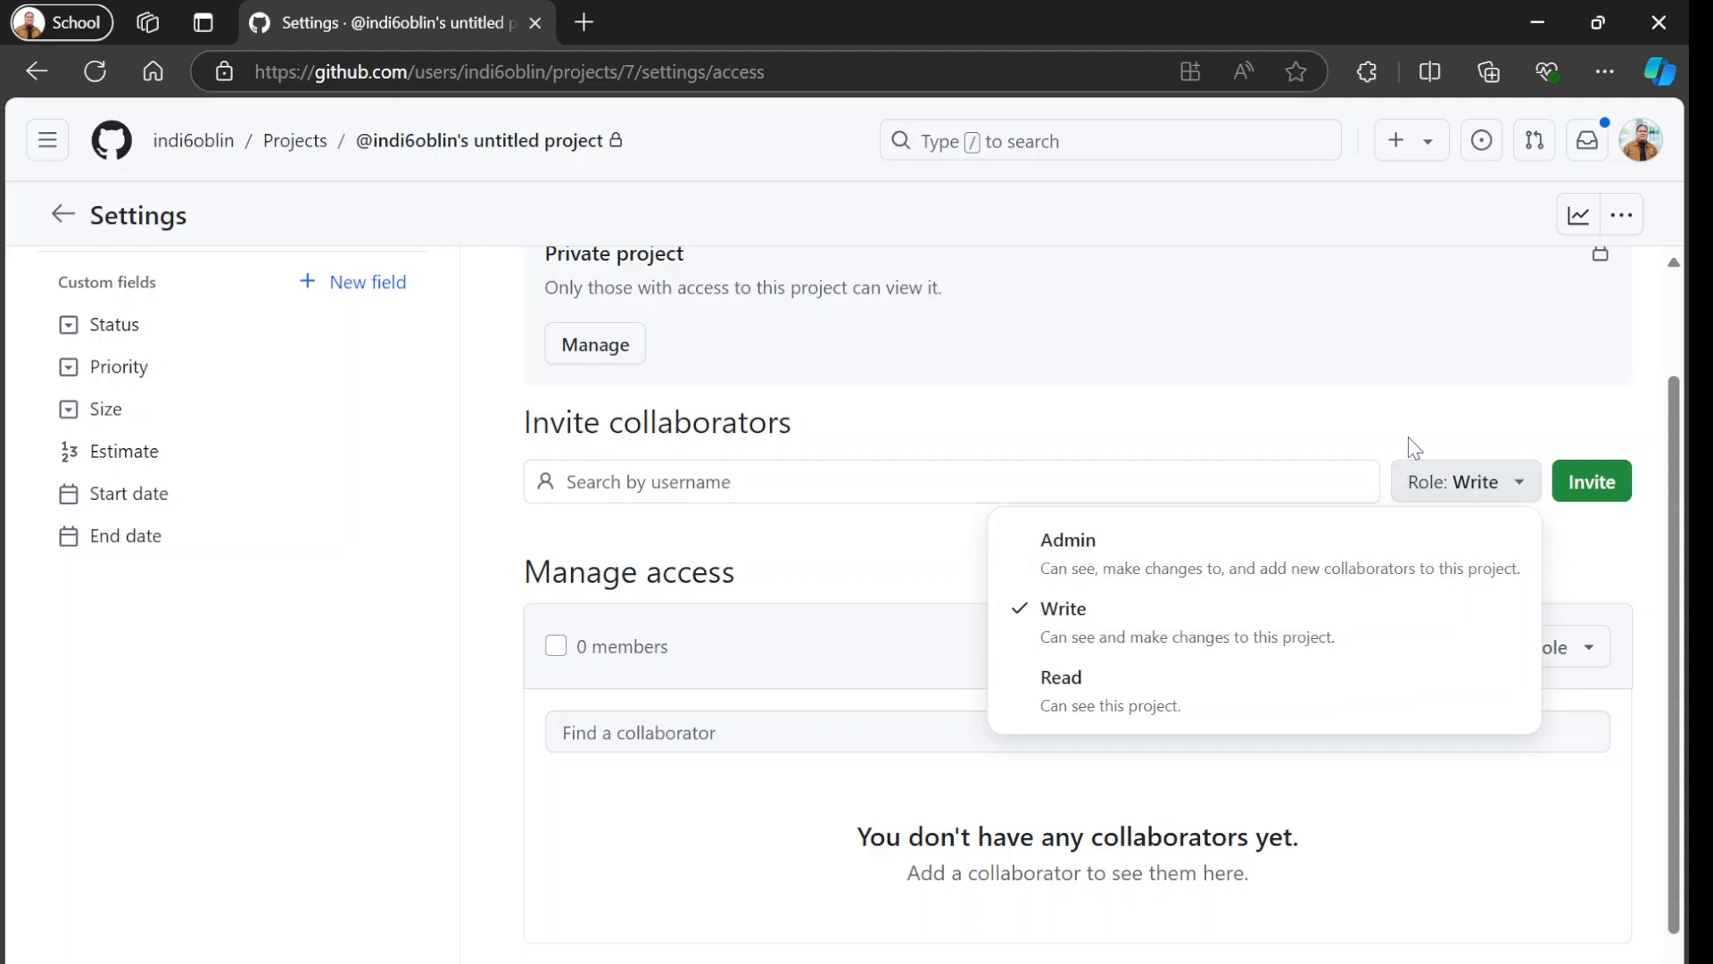
left_click(1337, 432)
left_click(68, 221)
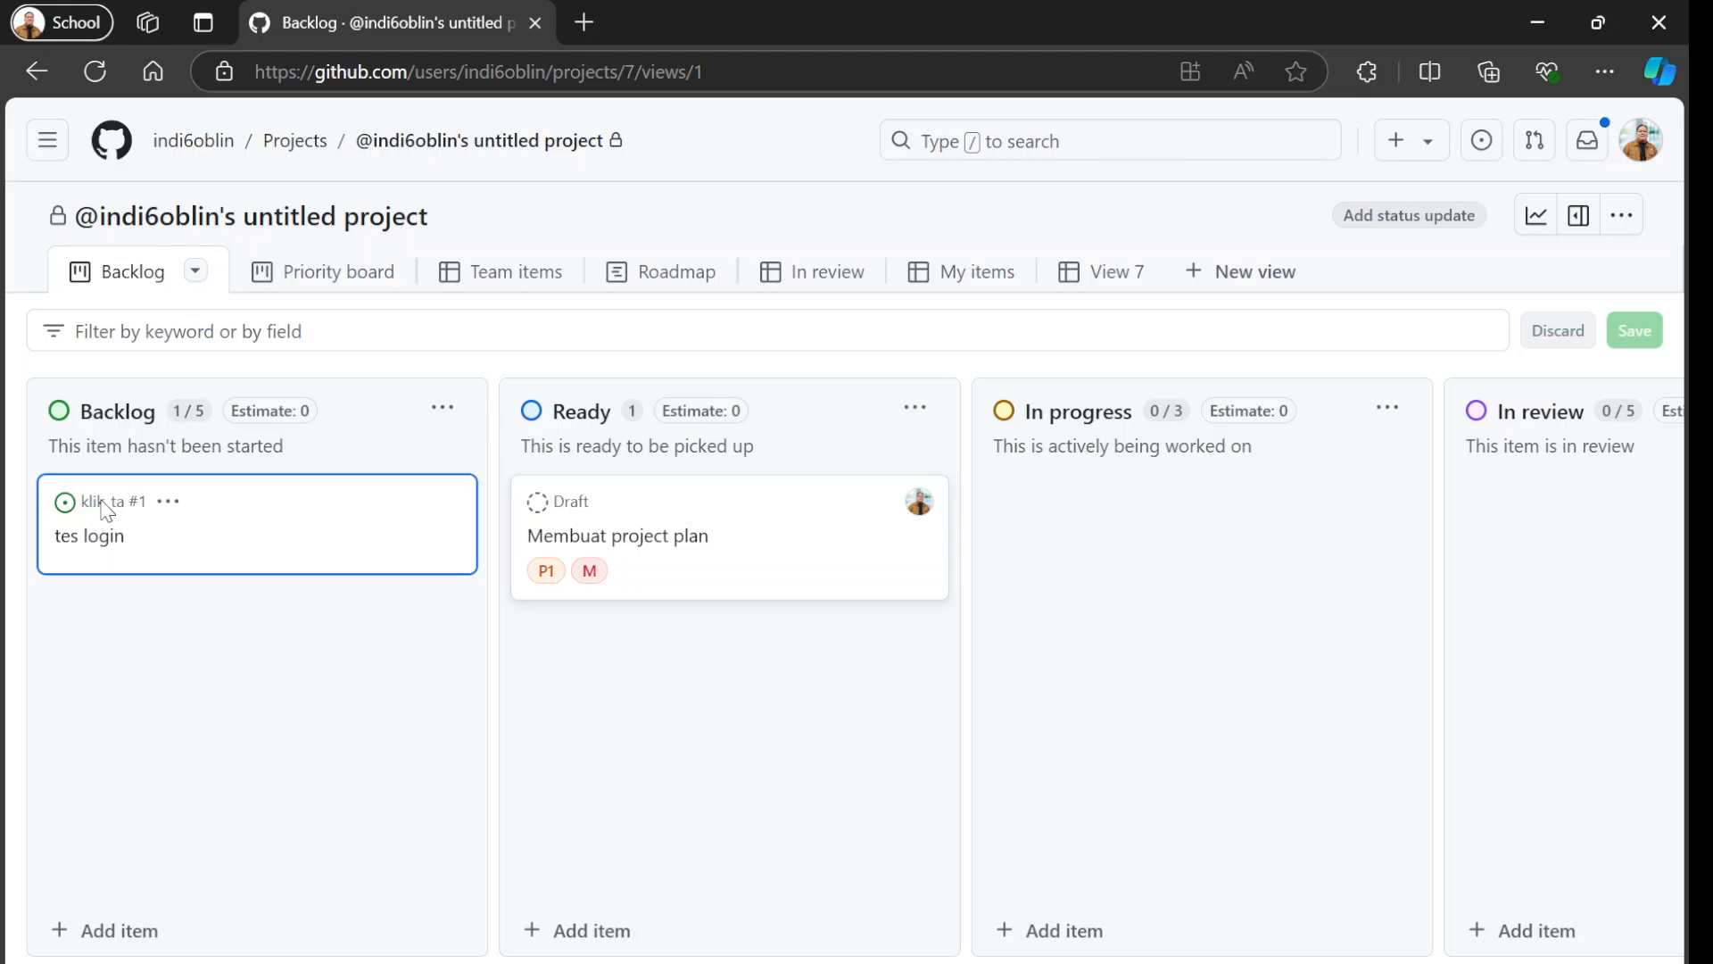
Open the "tes login" issue, review its fields and comment area, and close its details.
left_click(106, 539)
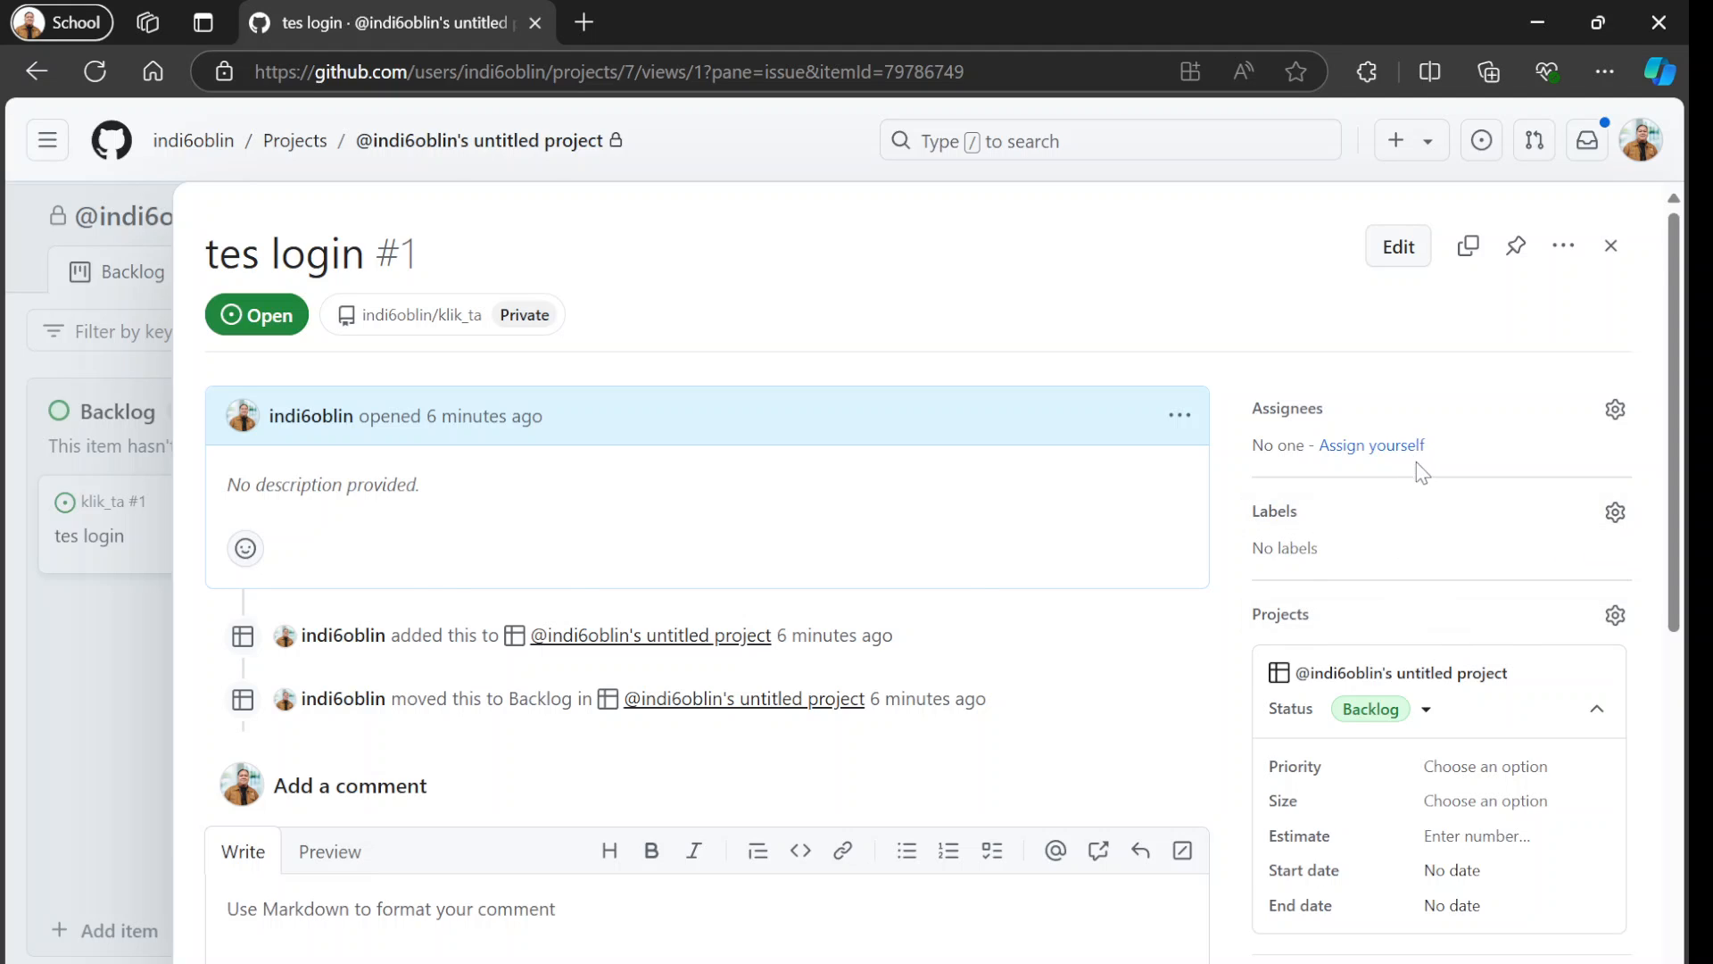
scroll(1418, 468, "down", 3)
scroll(1423, 478, "up", 2)
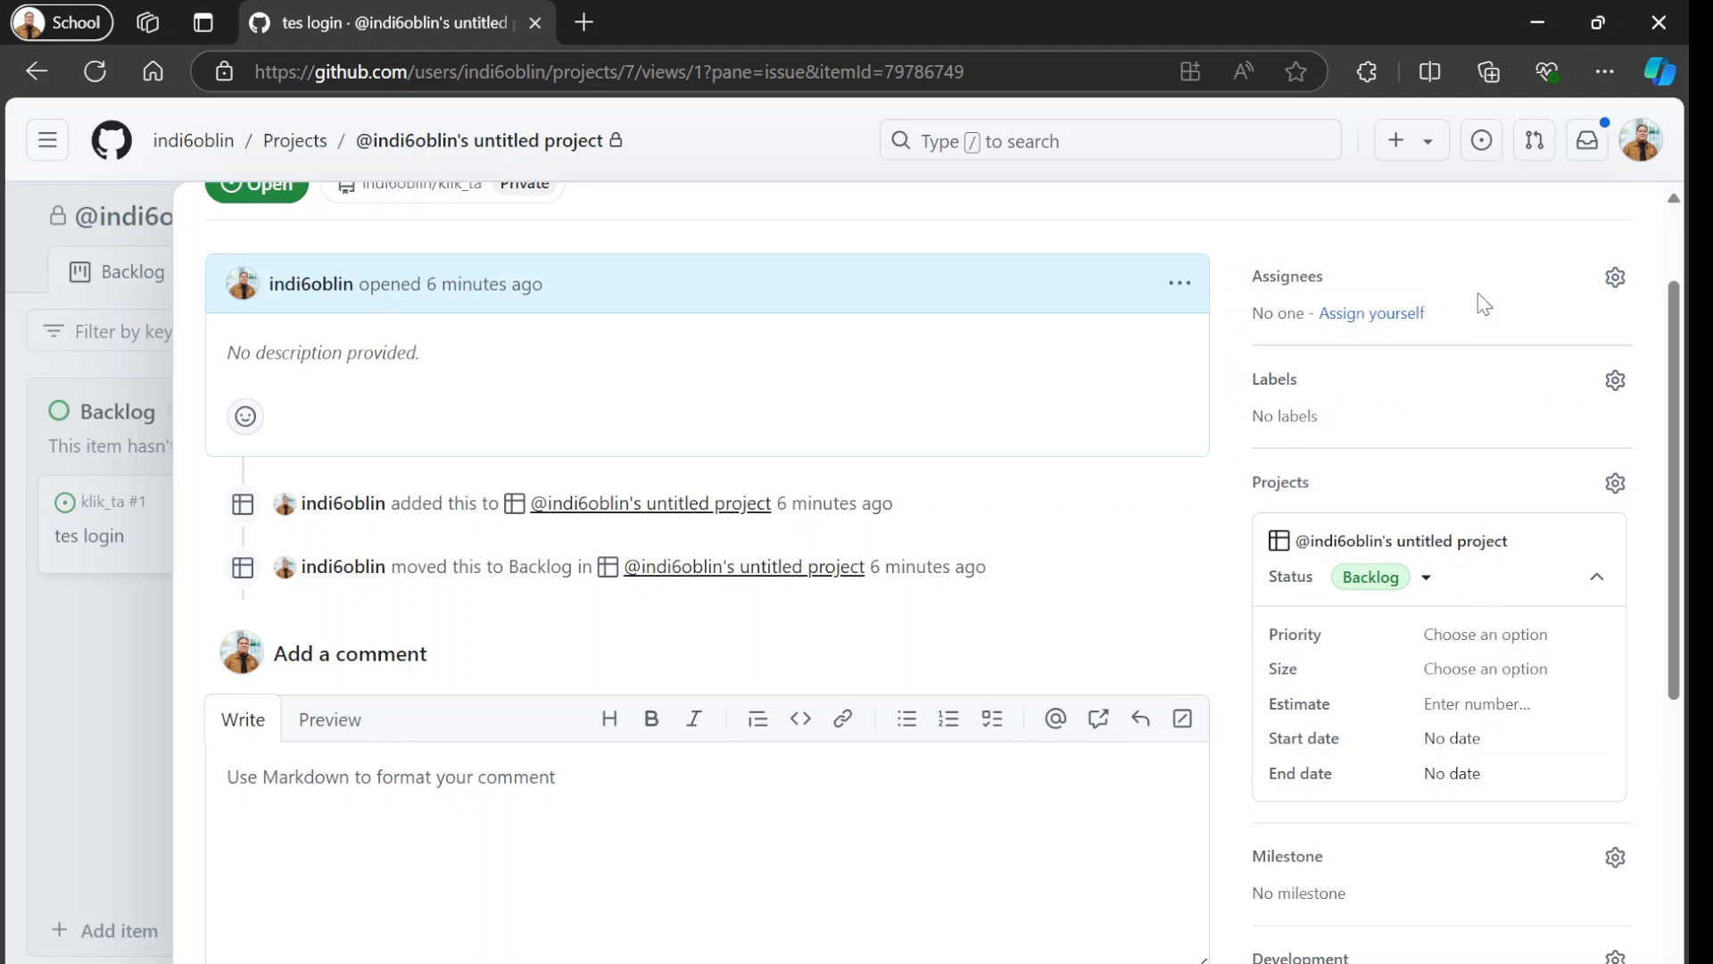
scroll(478, 637, "down", 4)
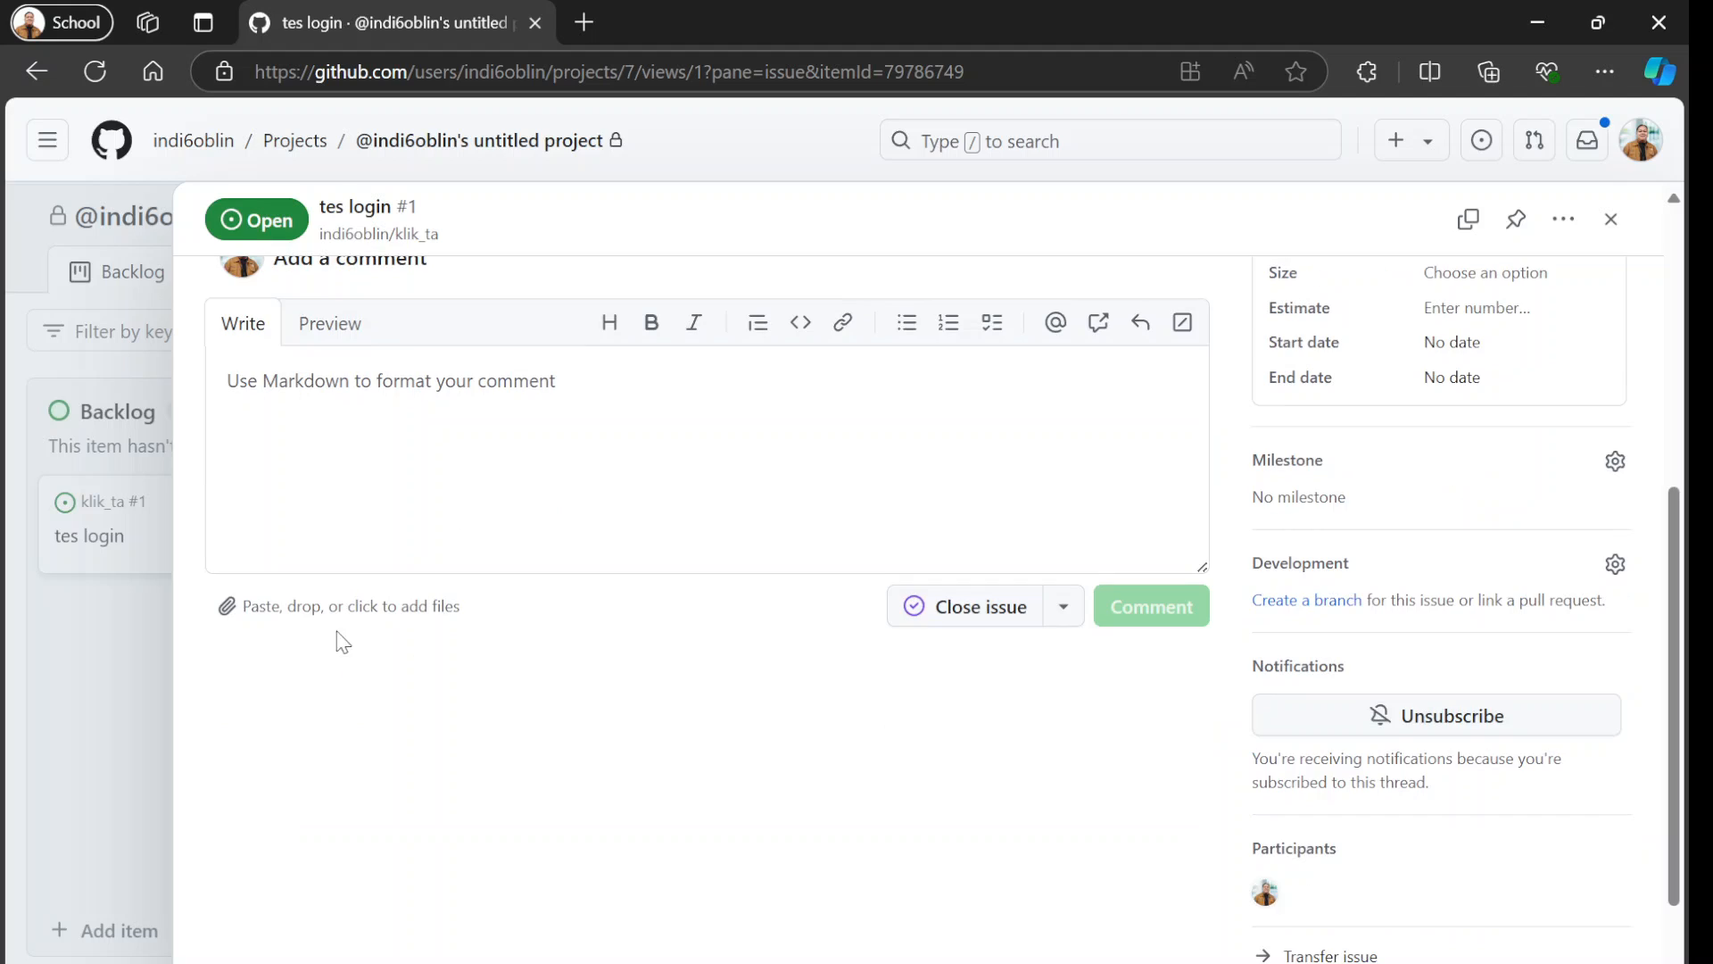
left_click(83, 607)
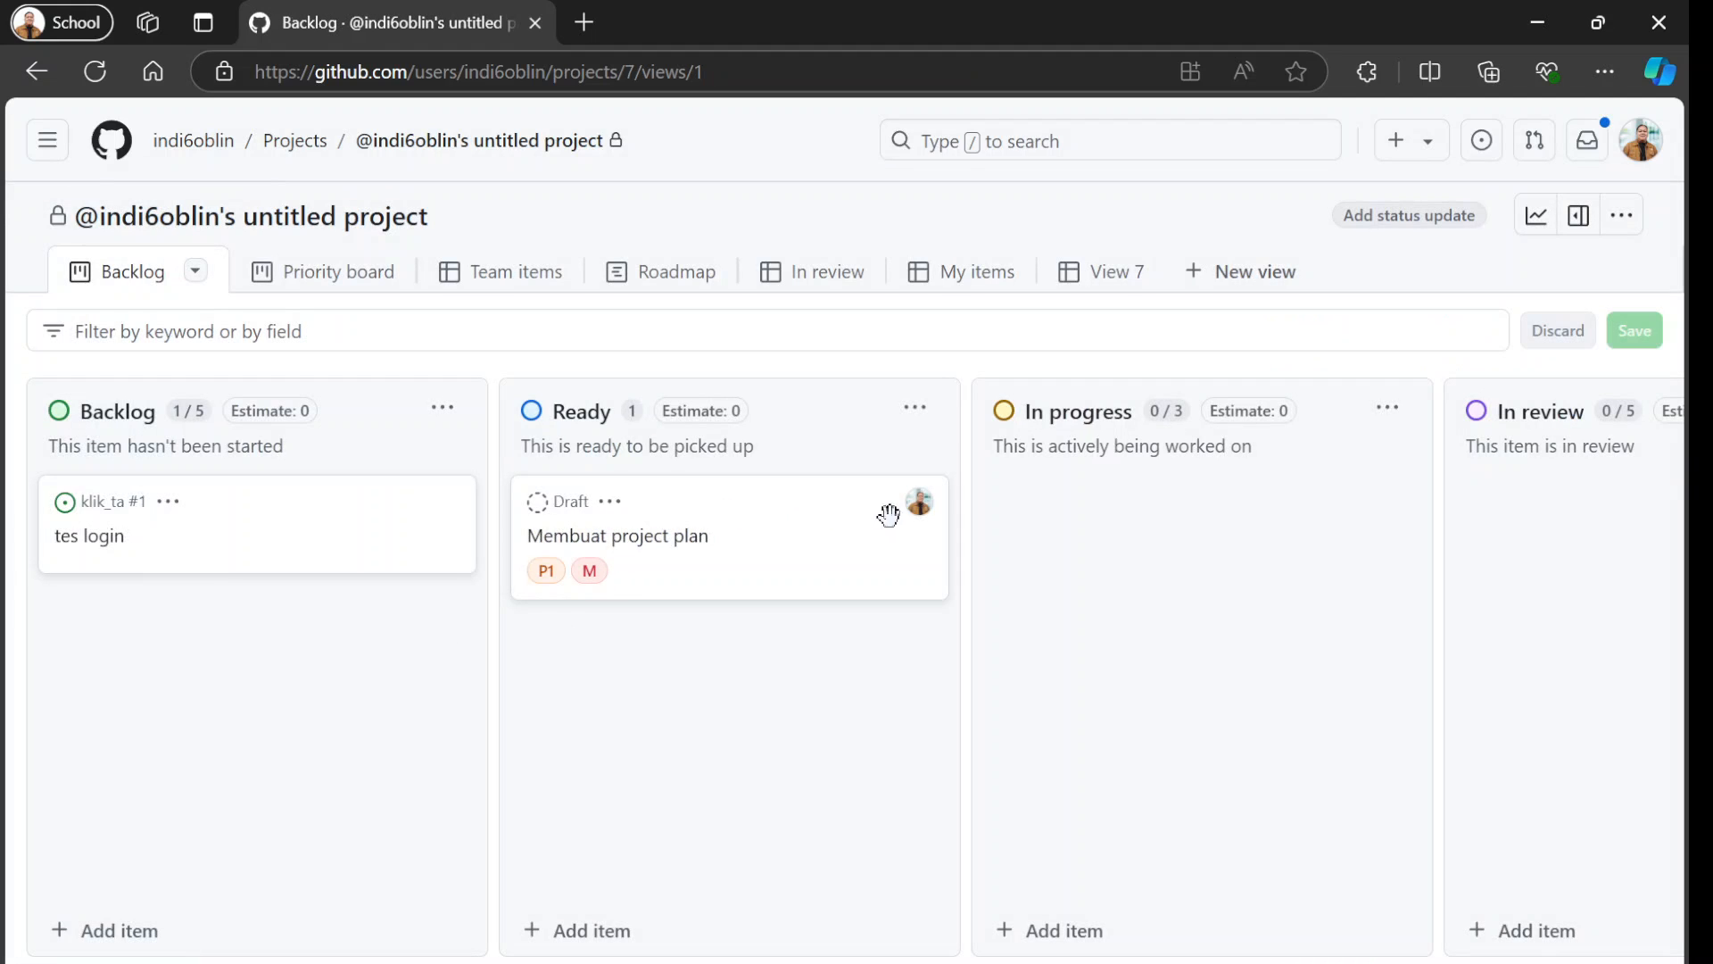
Open the "Membuat project plan" draft, view its assignee choices and close its details without changing them.
left_click(625, 537)
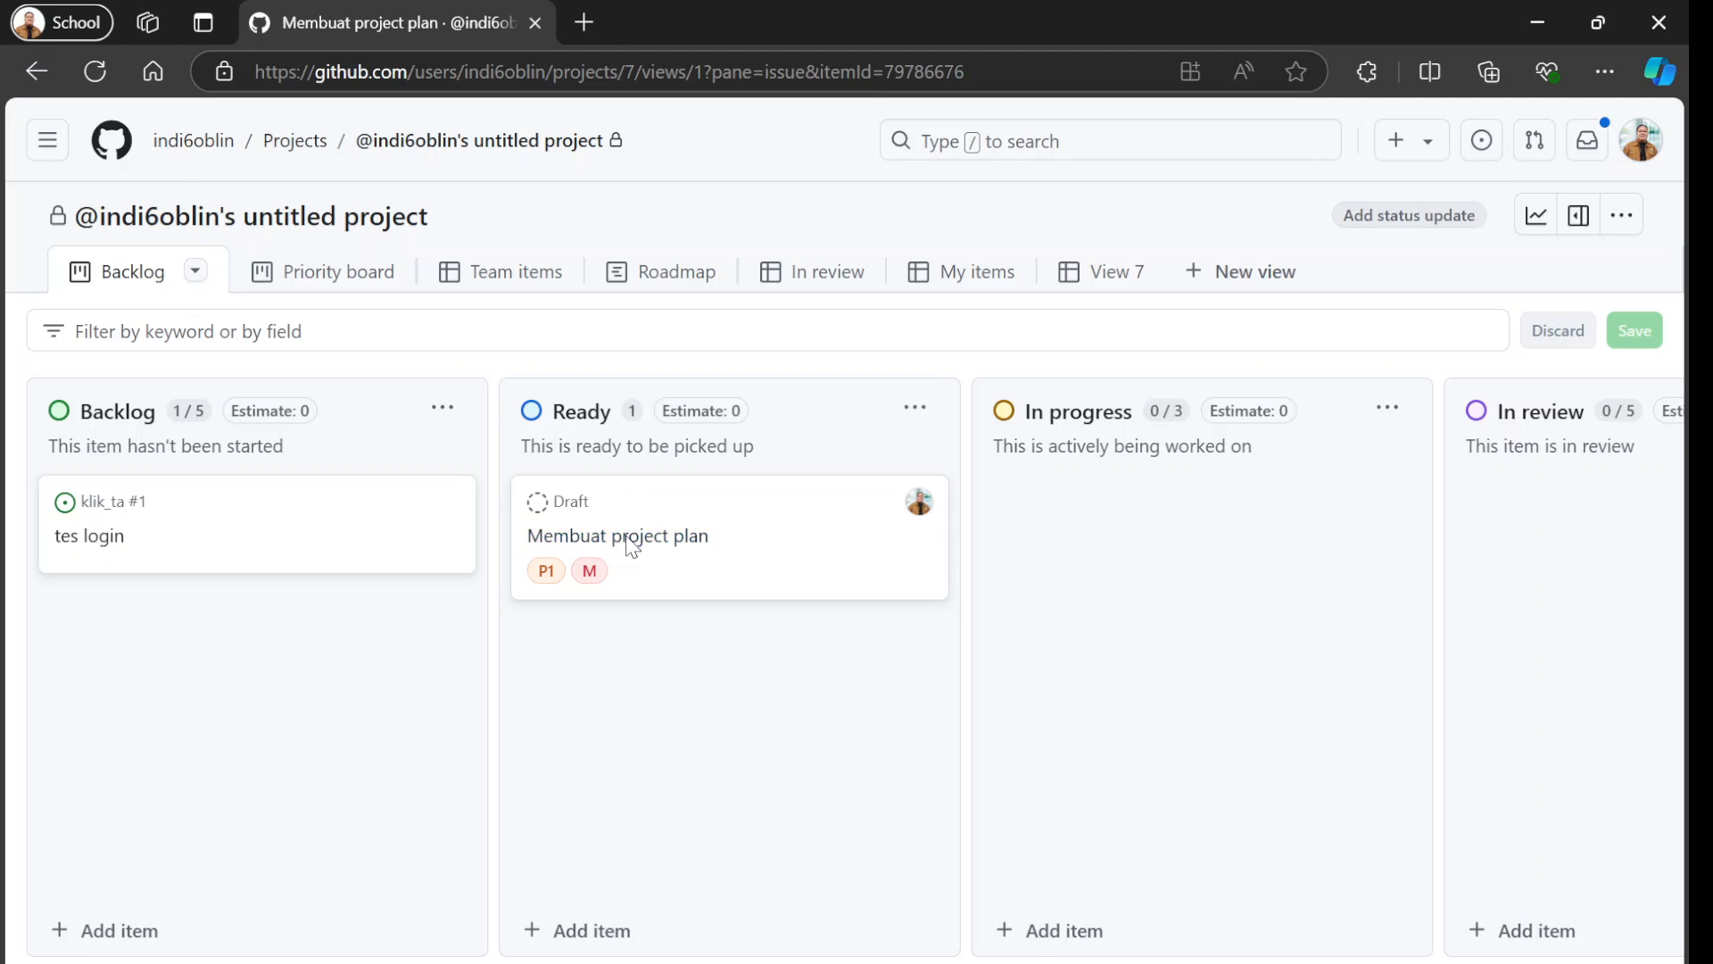
left_click(1398, 408)
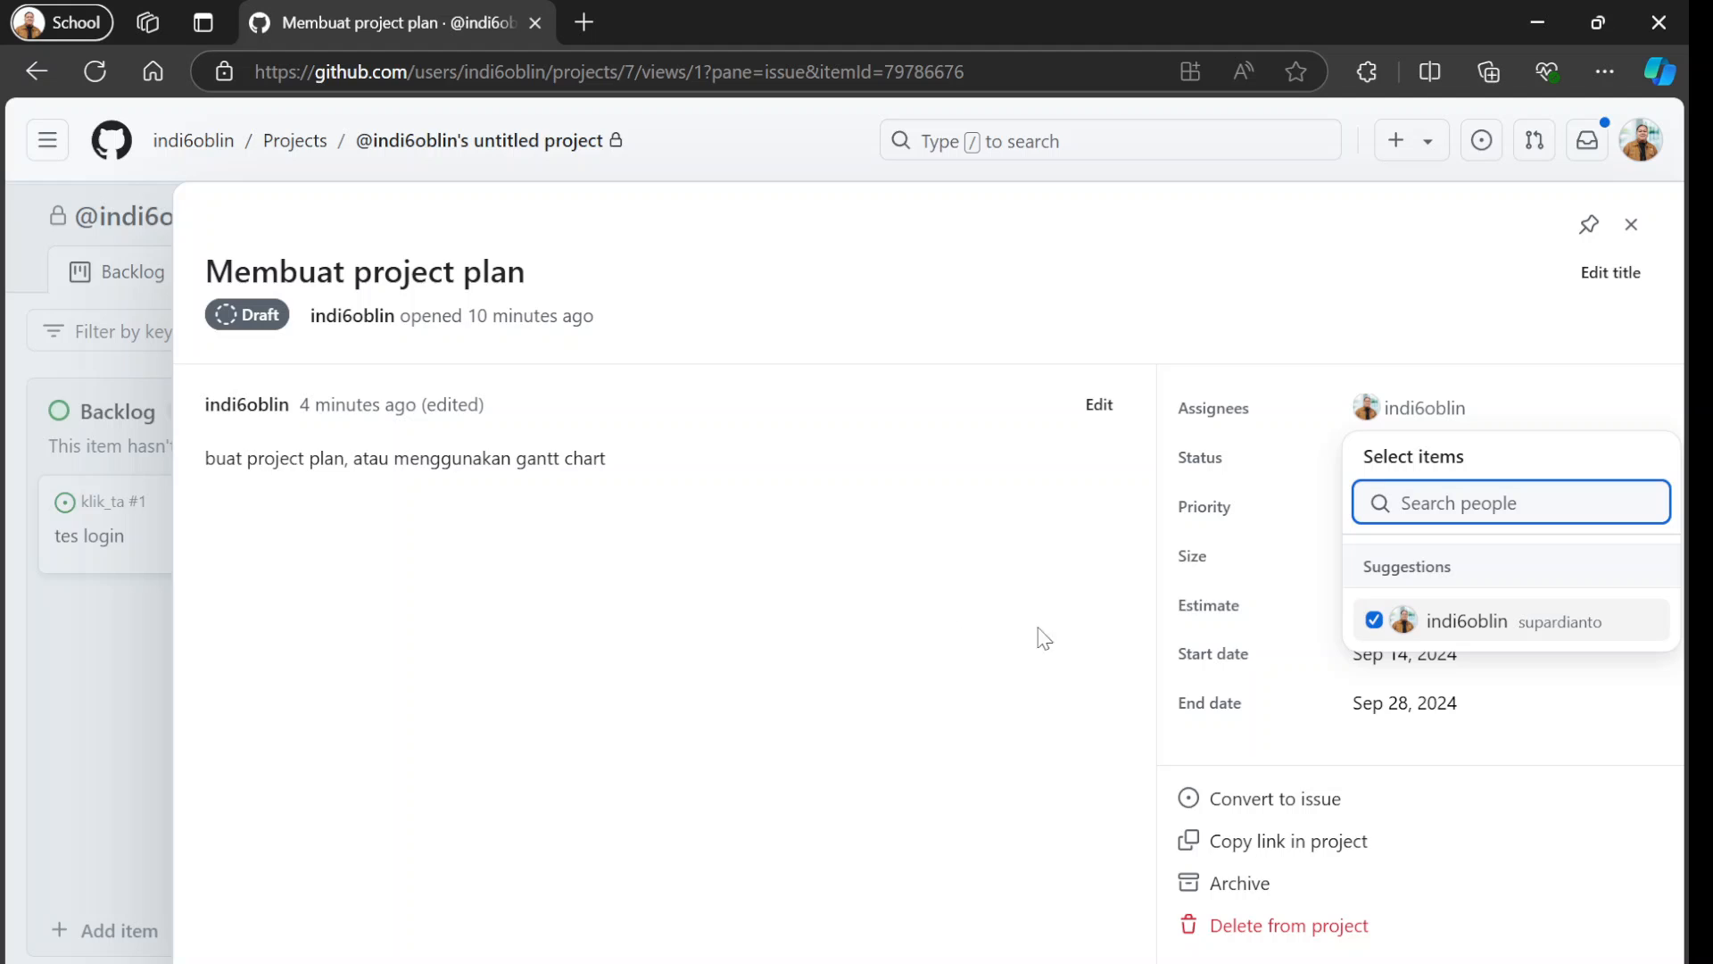
left_click(1631, 224)
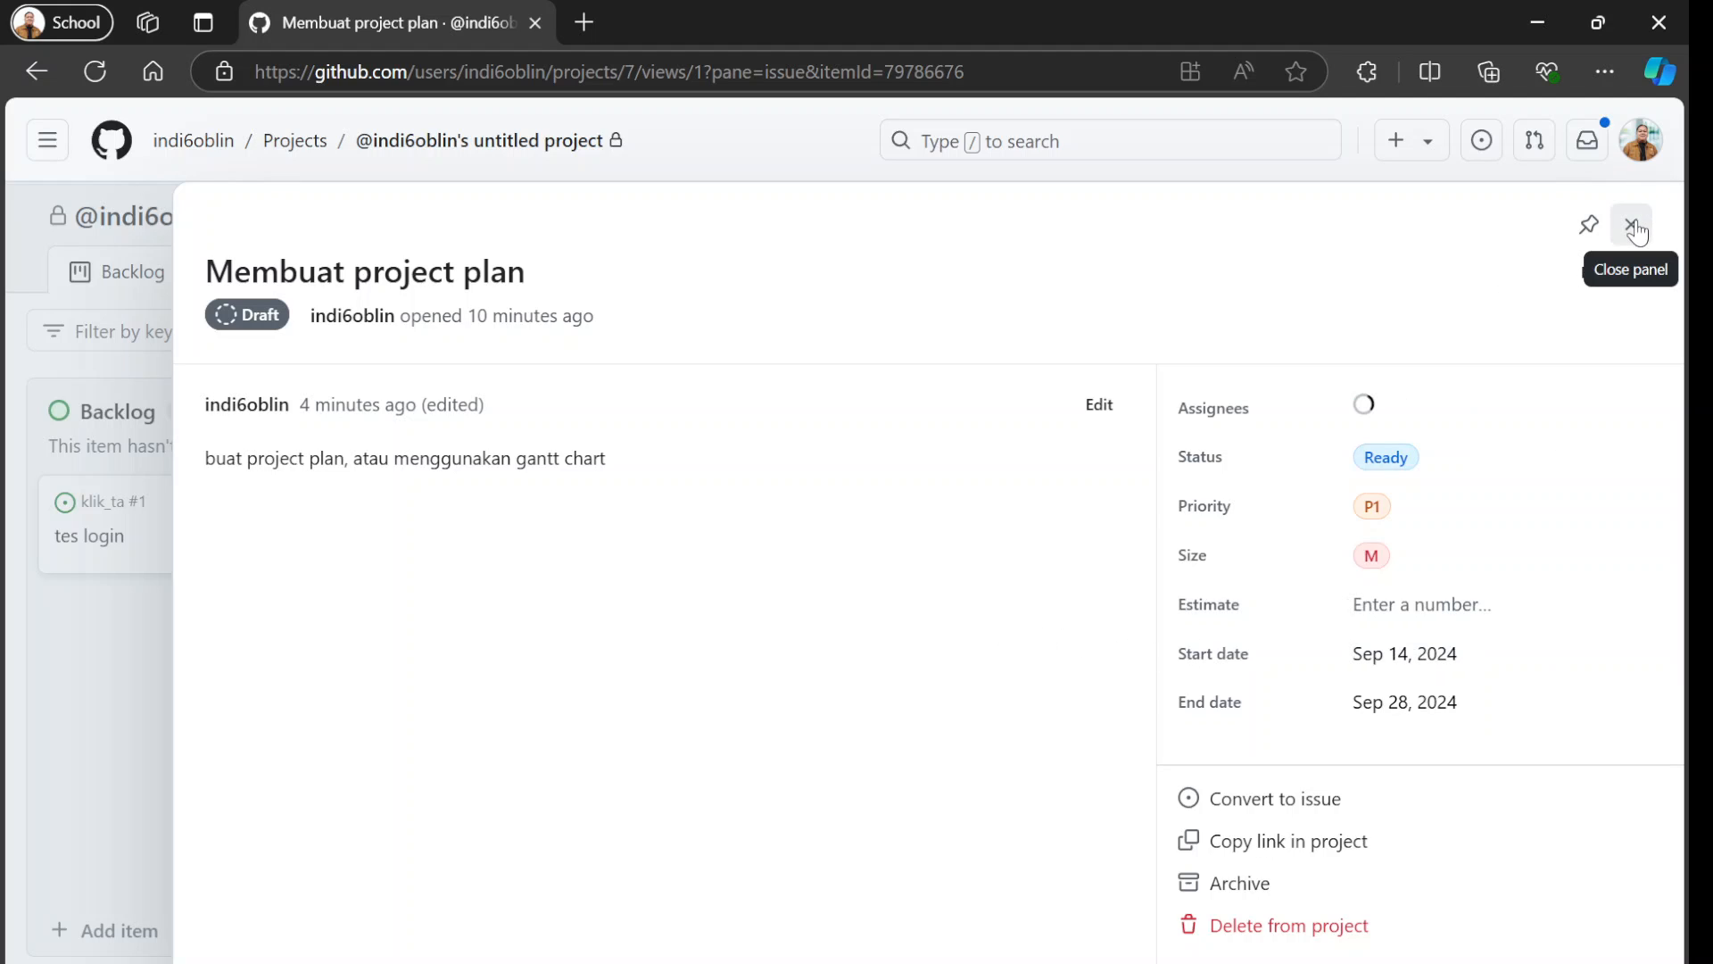
Close the "Membuat project plan" draft's details and open the Trello boards page in a new browser tab.
left_click(1631, 224)
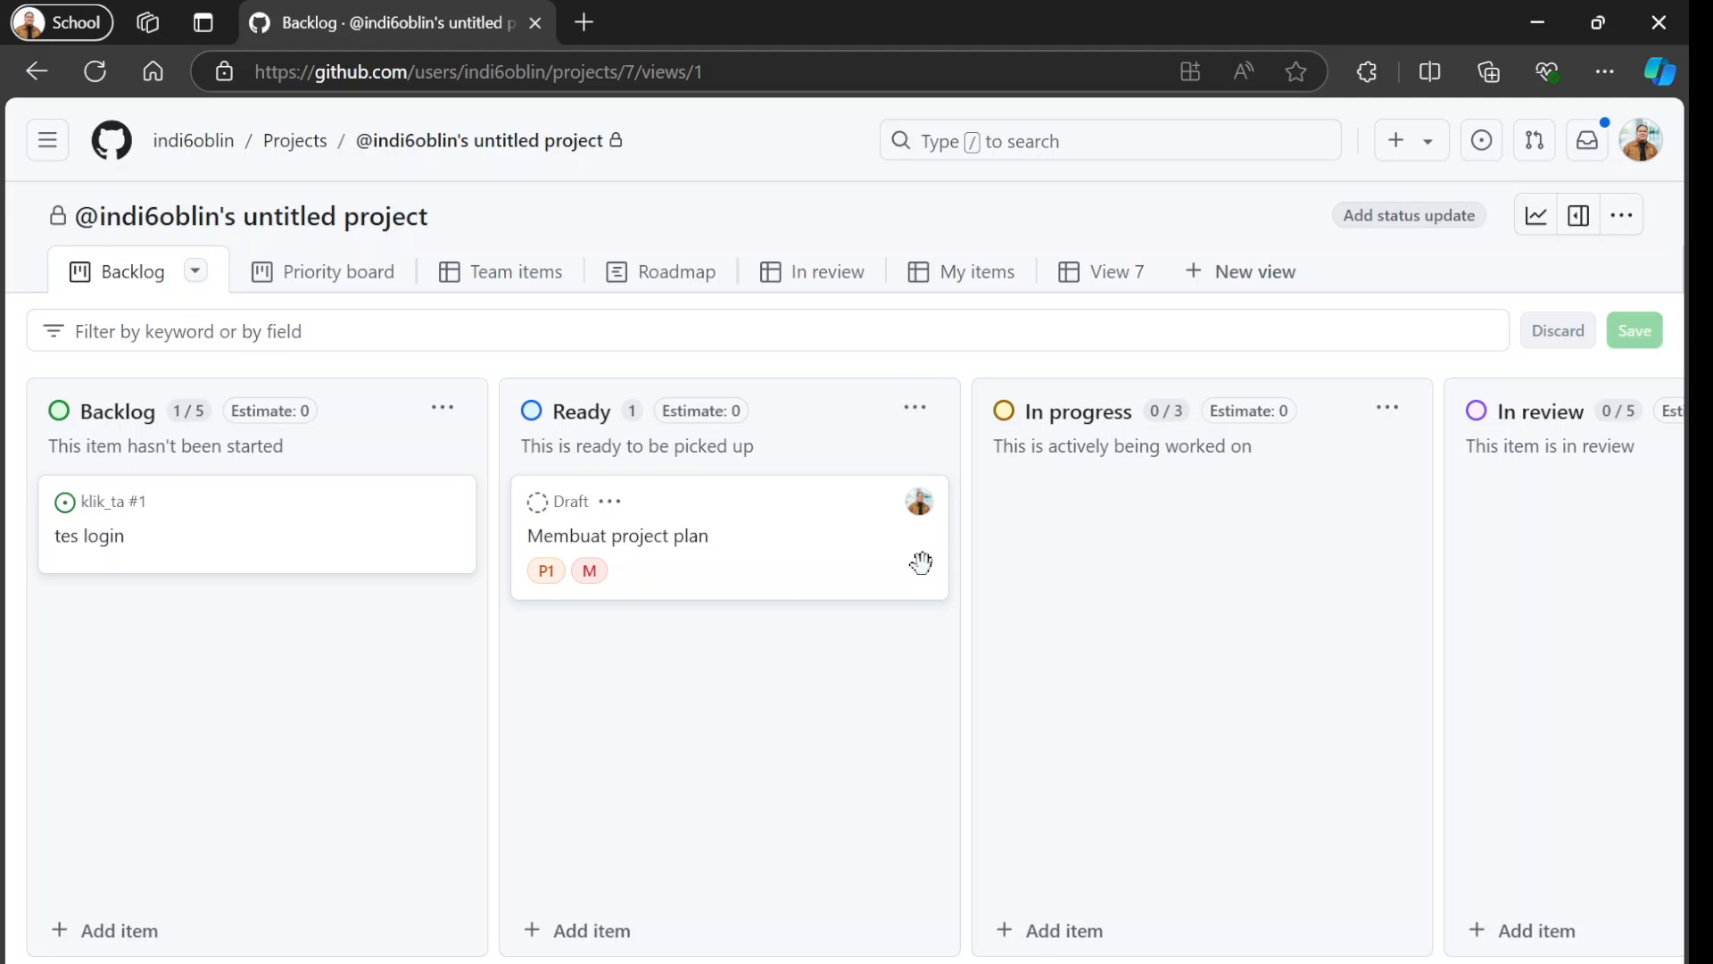
left_click(578, 23)
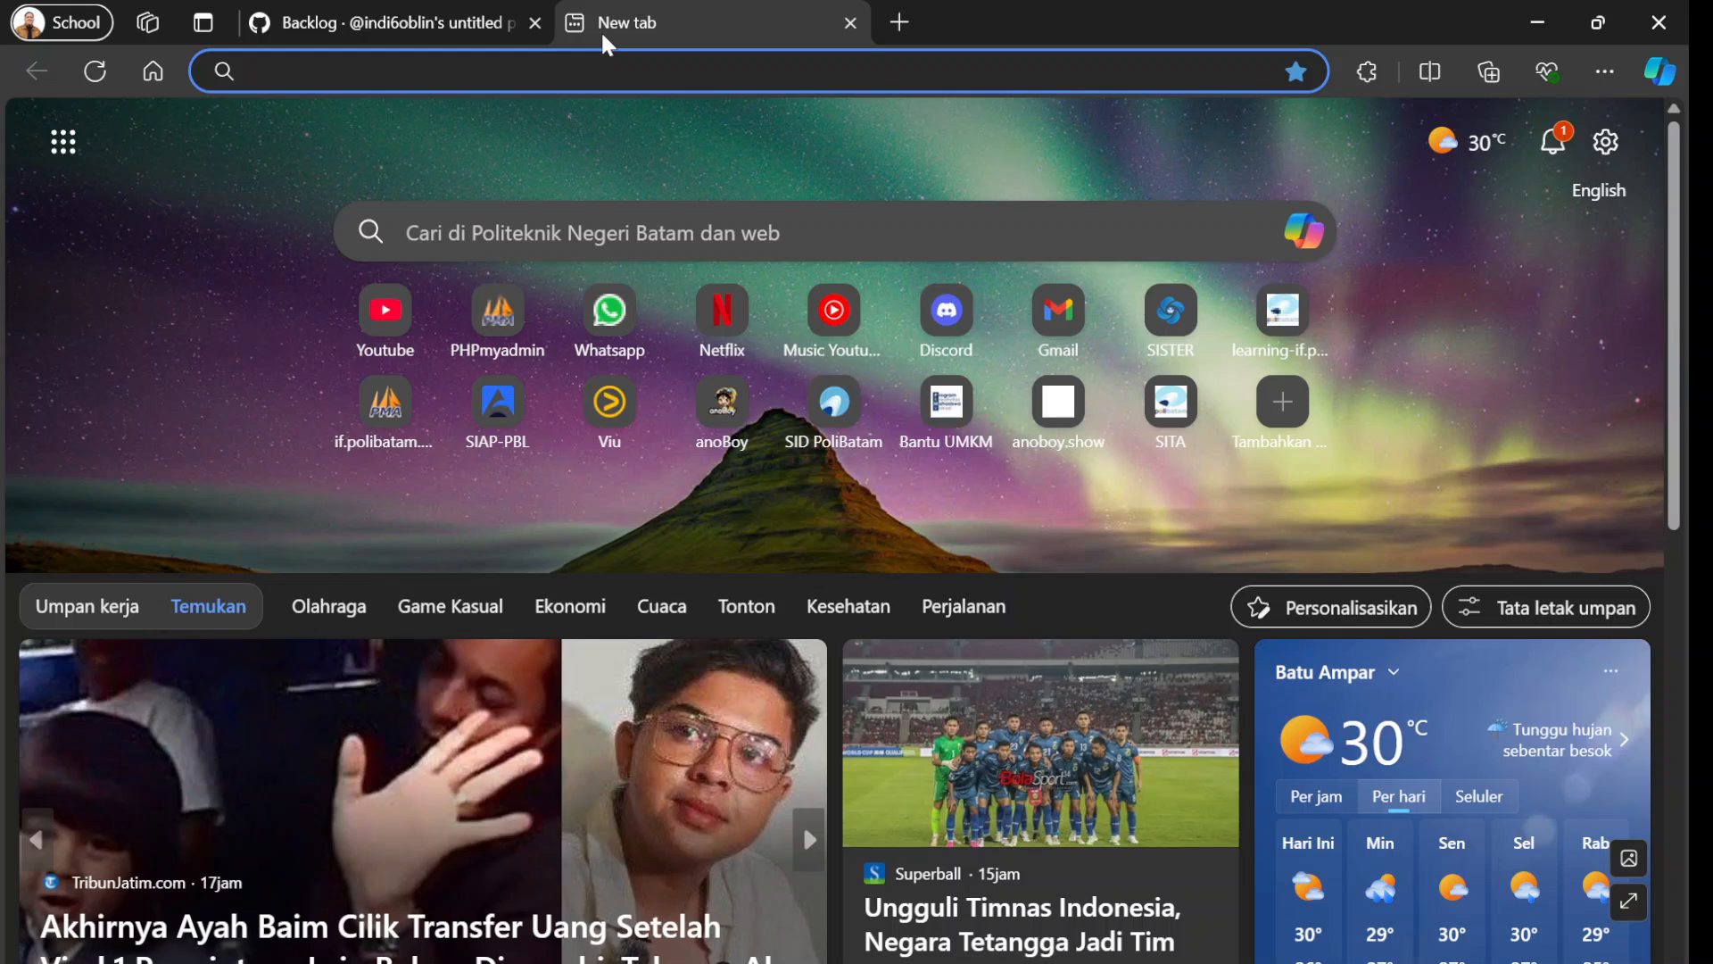
type("tre\\")
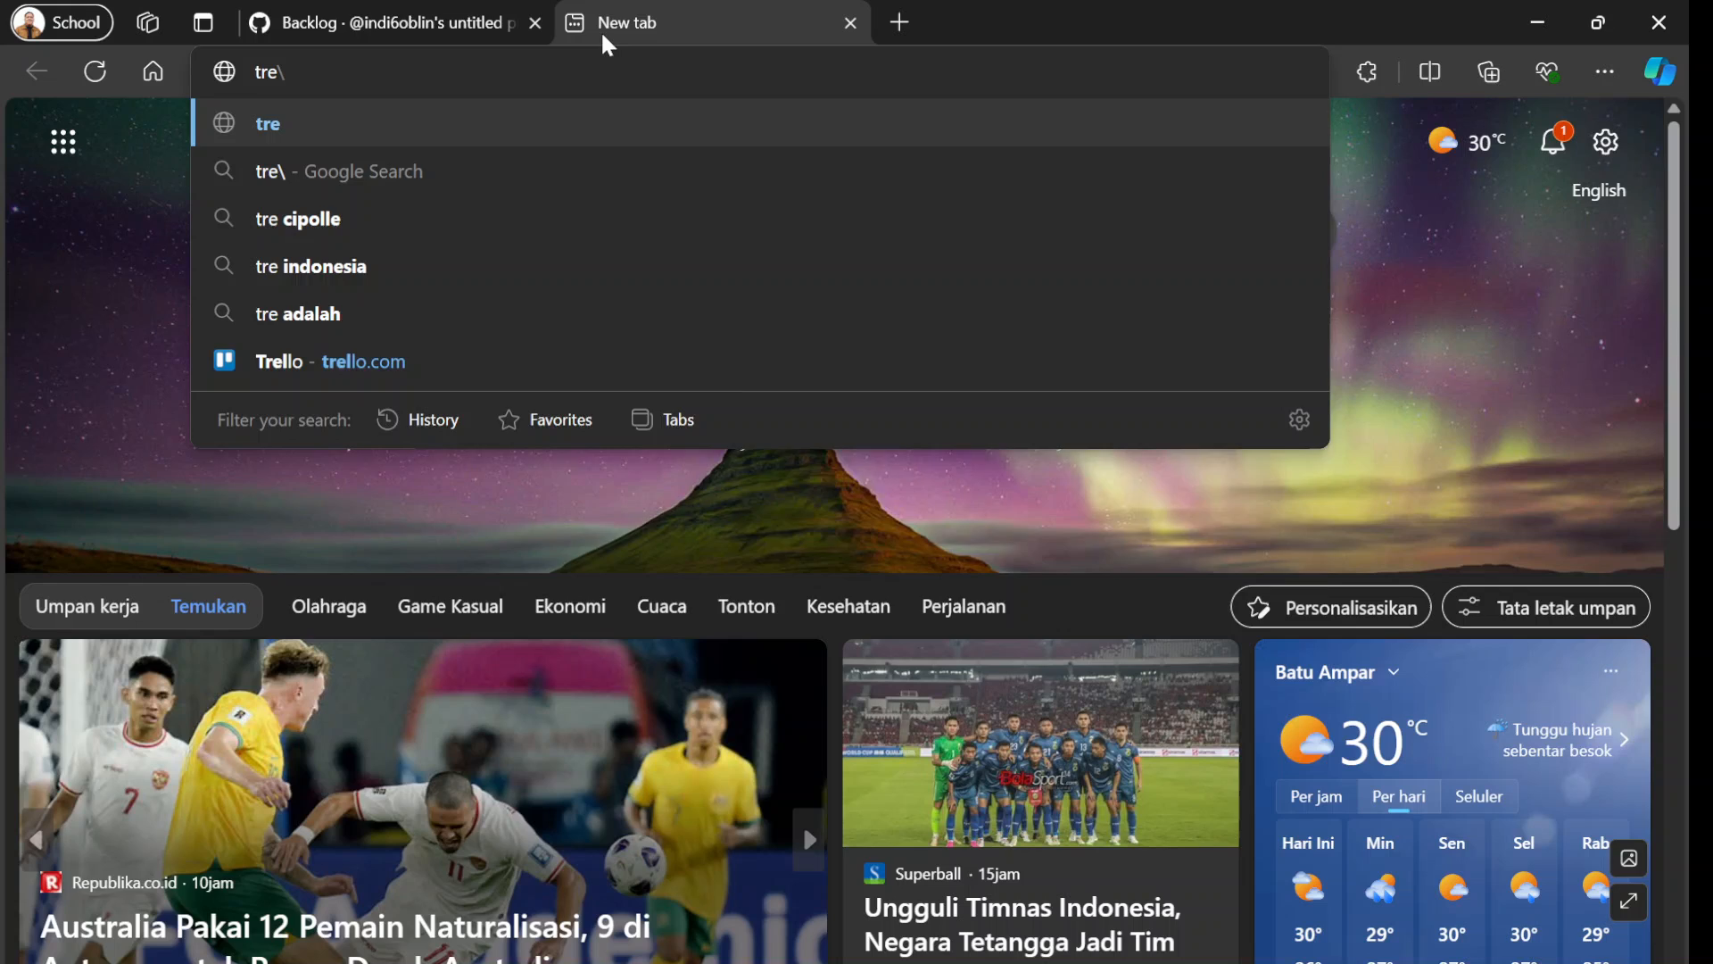
key("BackSpace")
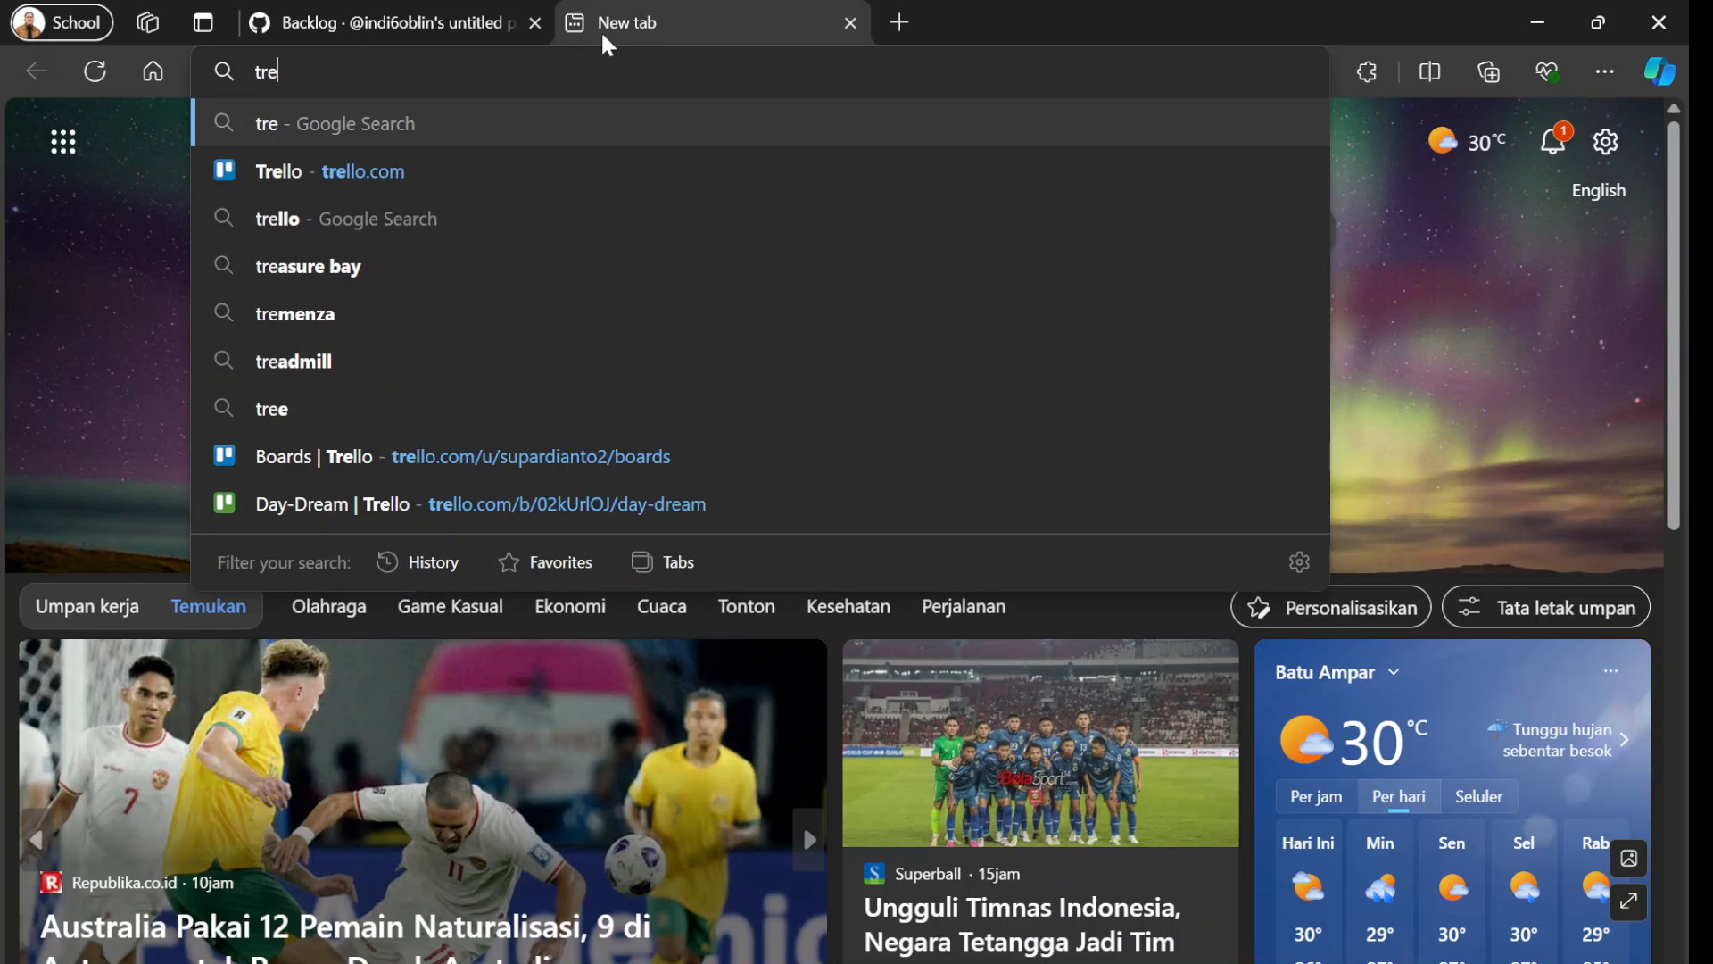
type("l")
key("Return")
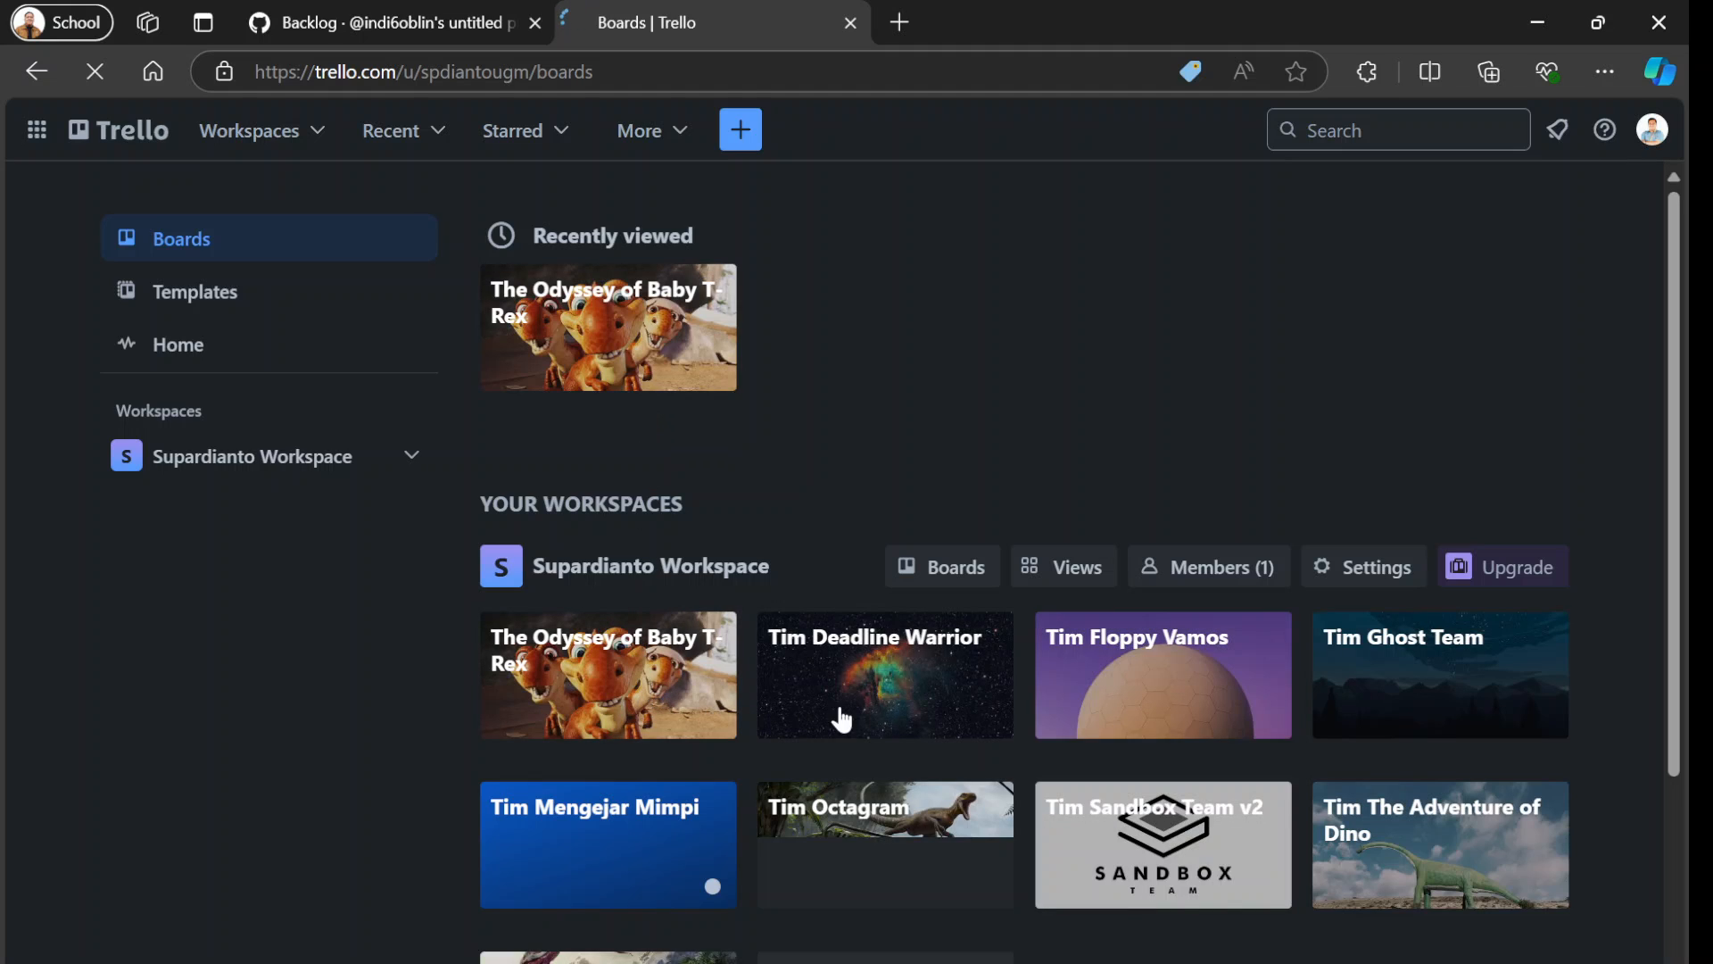
Look through the lists of the "Tim Sandbox Team v2" board and view the "Referensi Game Sejenis (Menggunakan UNITY)" card in Done.
left_click(1114, 826)
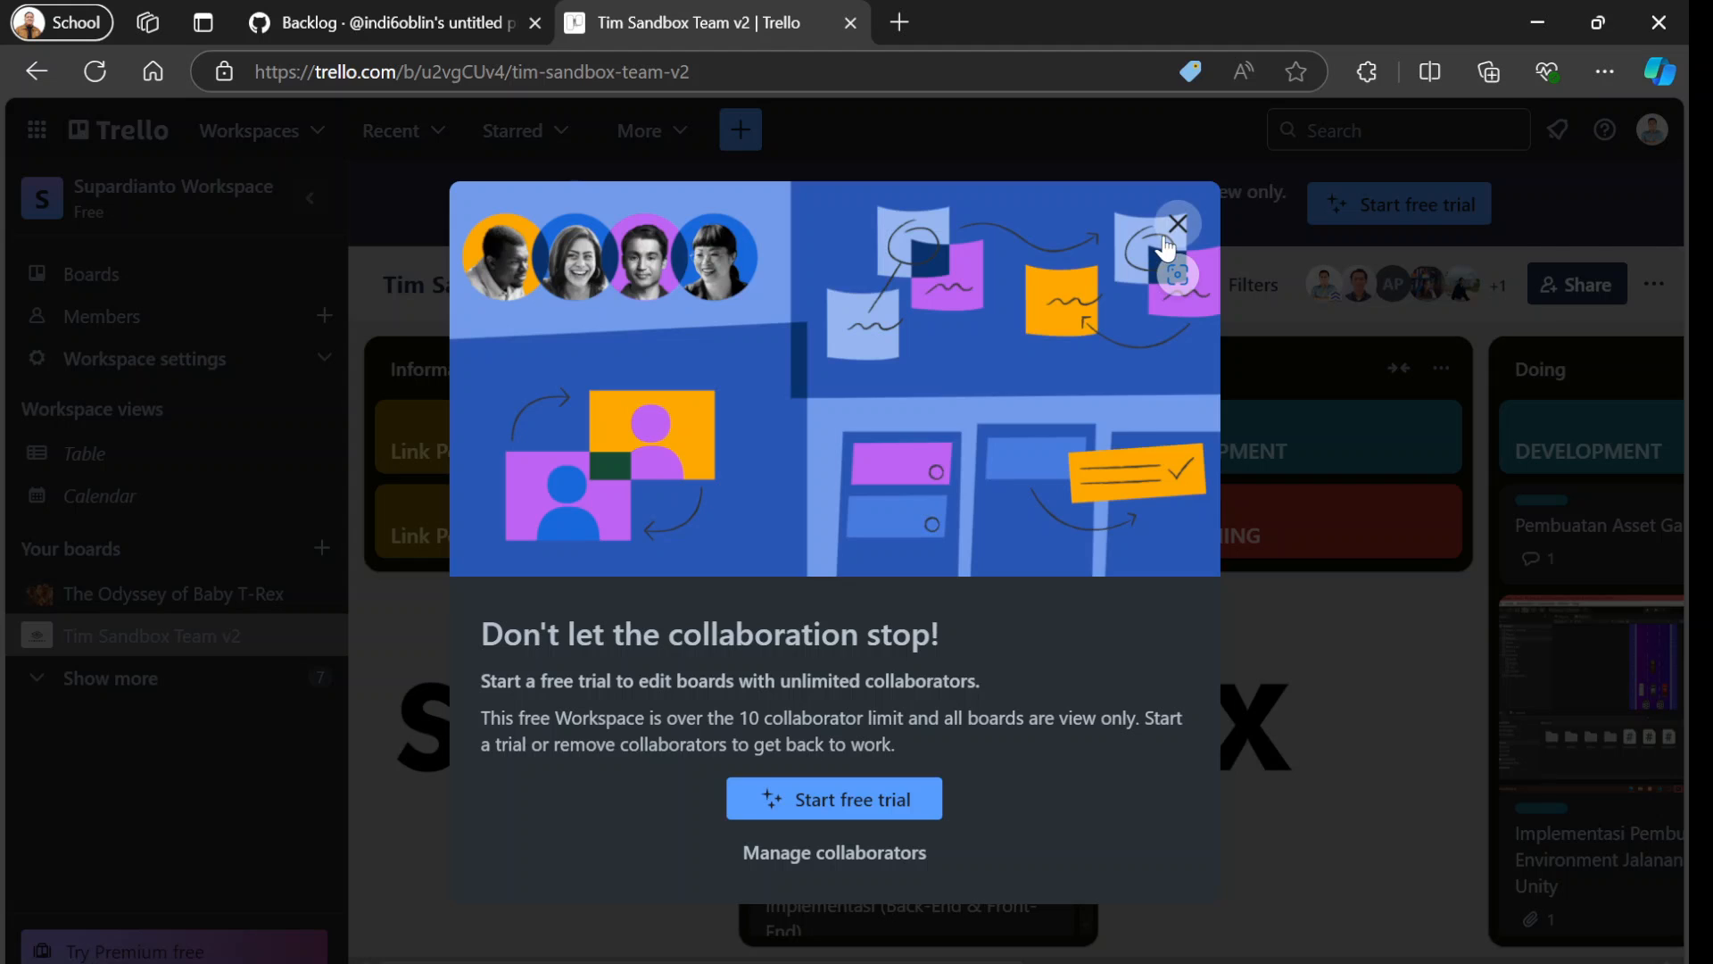
left_click(1165, 239)
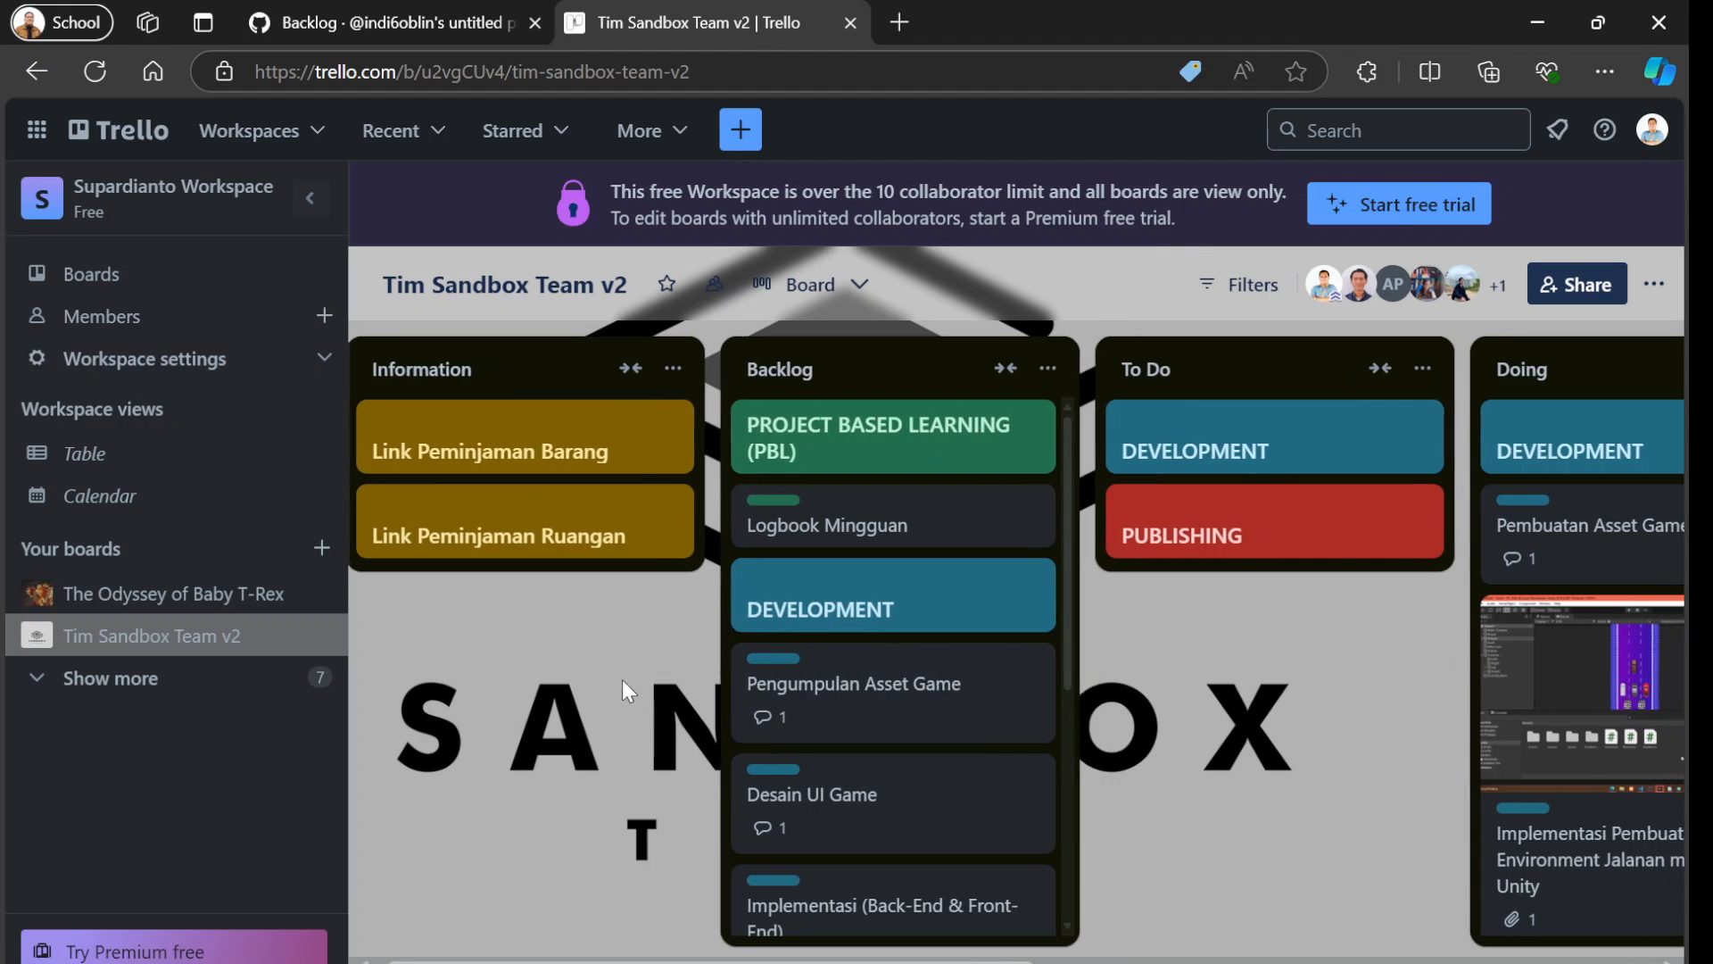
scroll(623, 678, "right", 1)
scroll(912, 694, "right", 2)
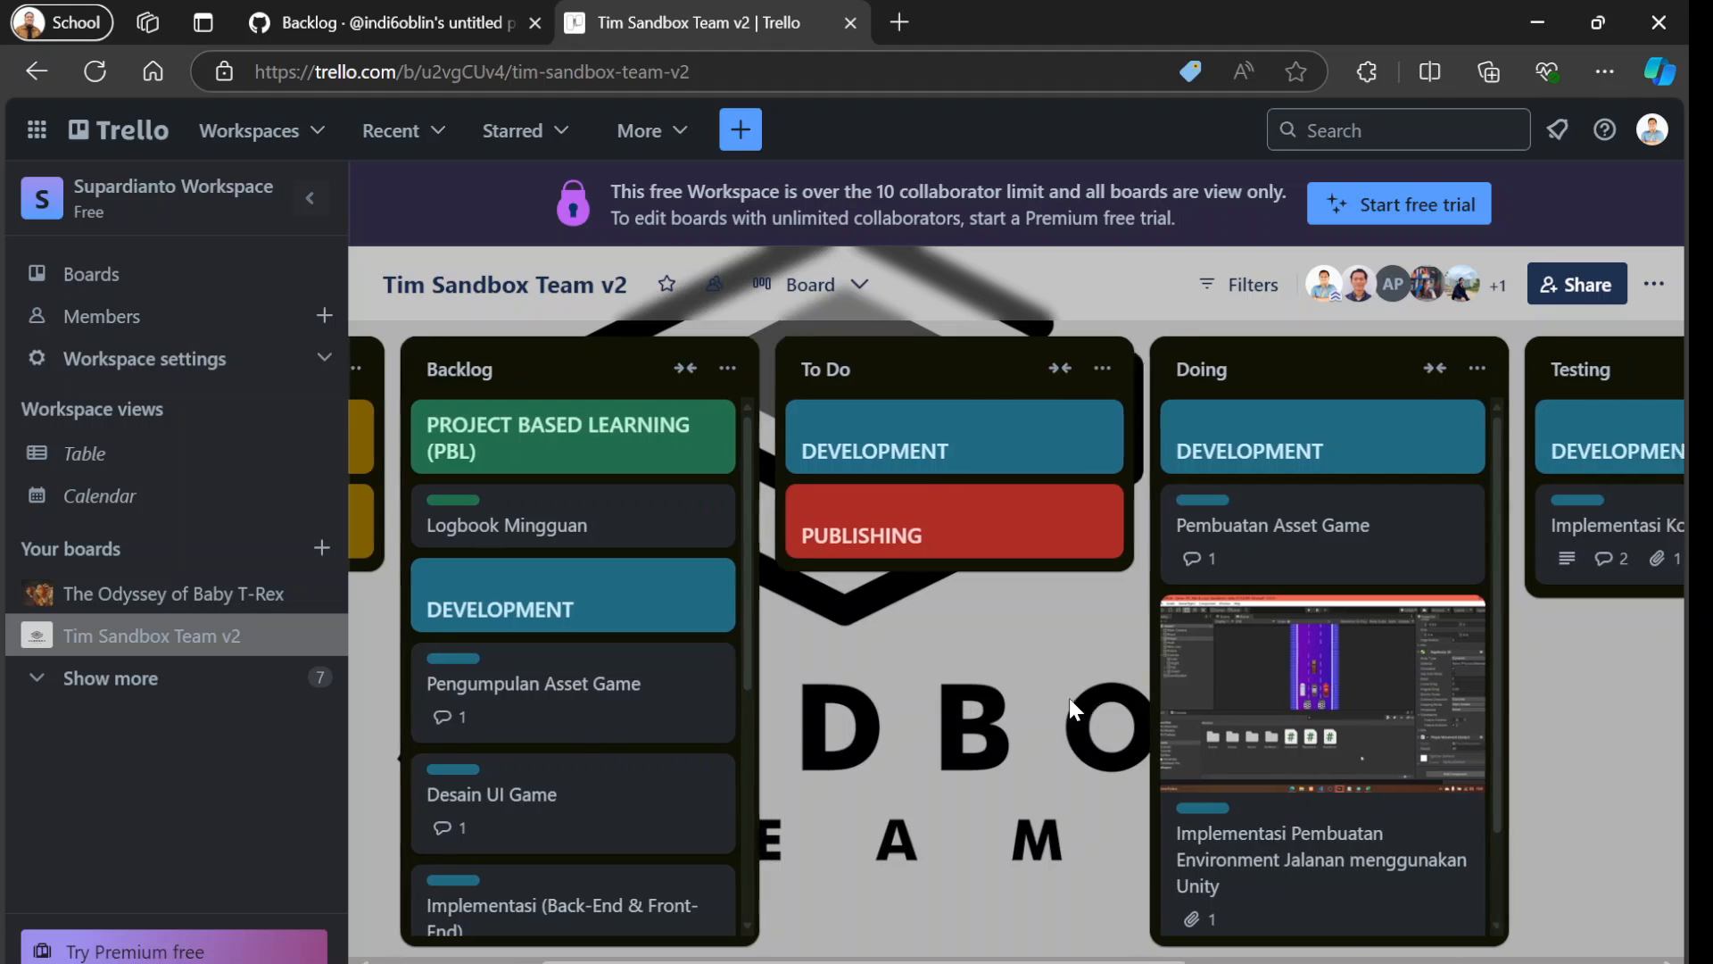
scroll(1125, 703, "right", 3)
scroll(1400, 705, "right", 5)
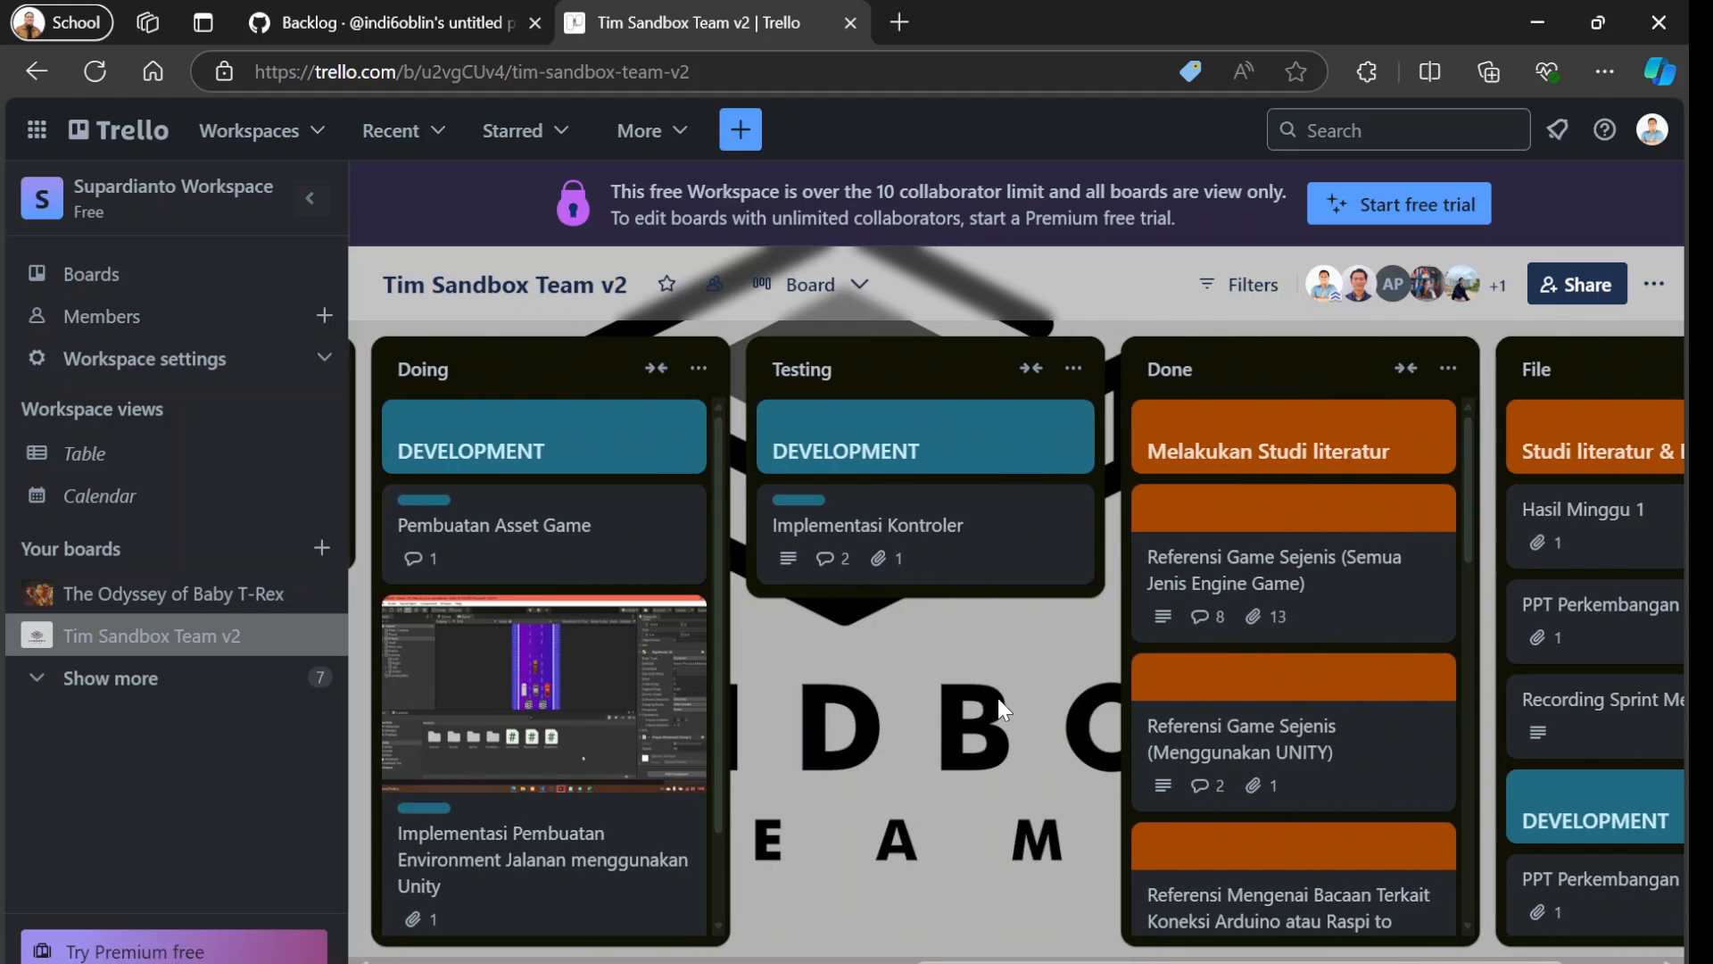
left_click(1399, 705)
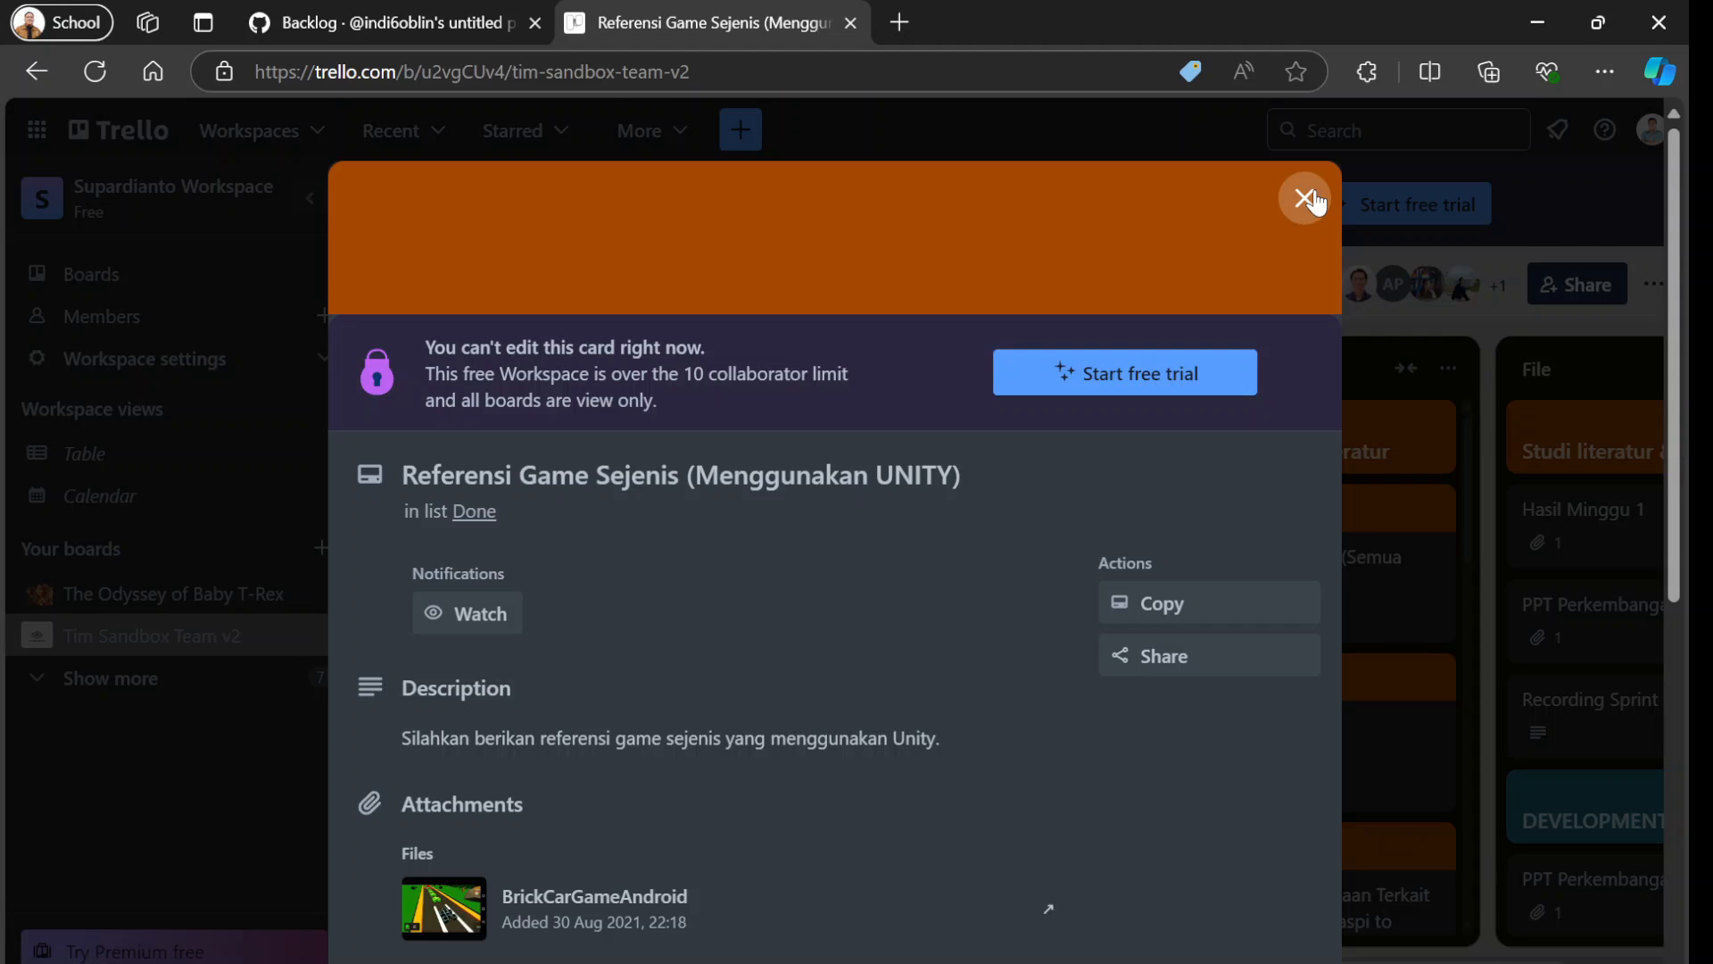
left_click(1305, 198)
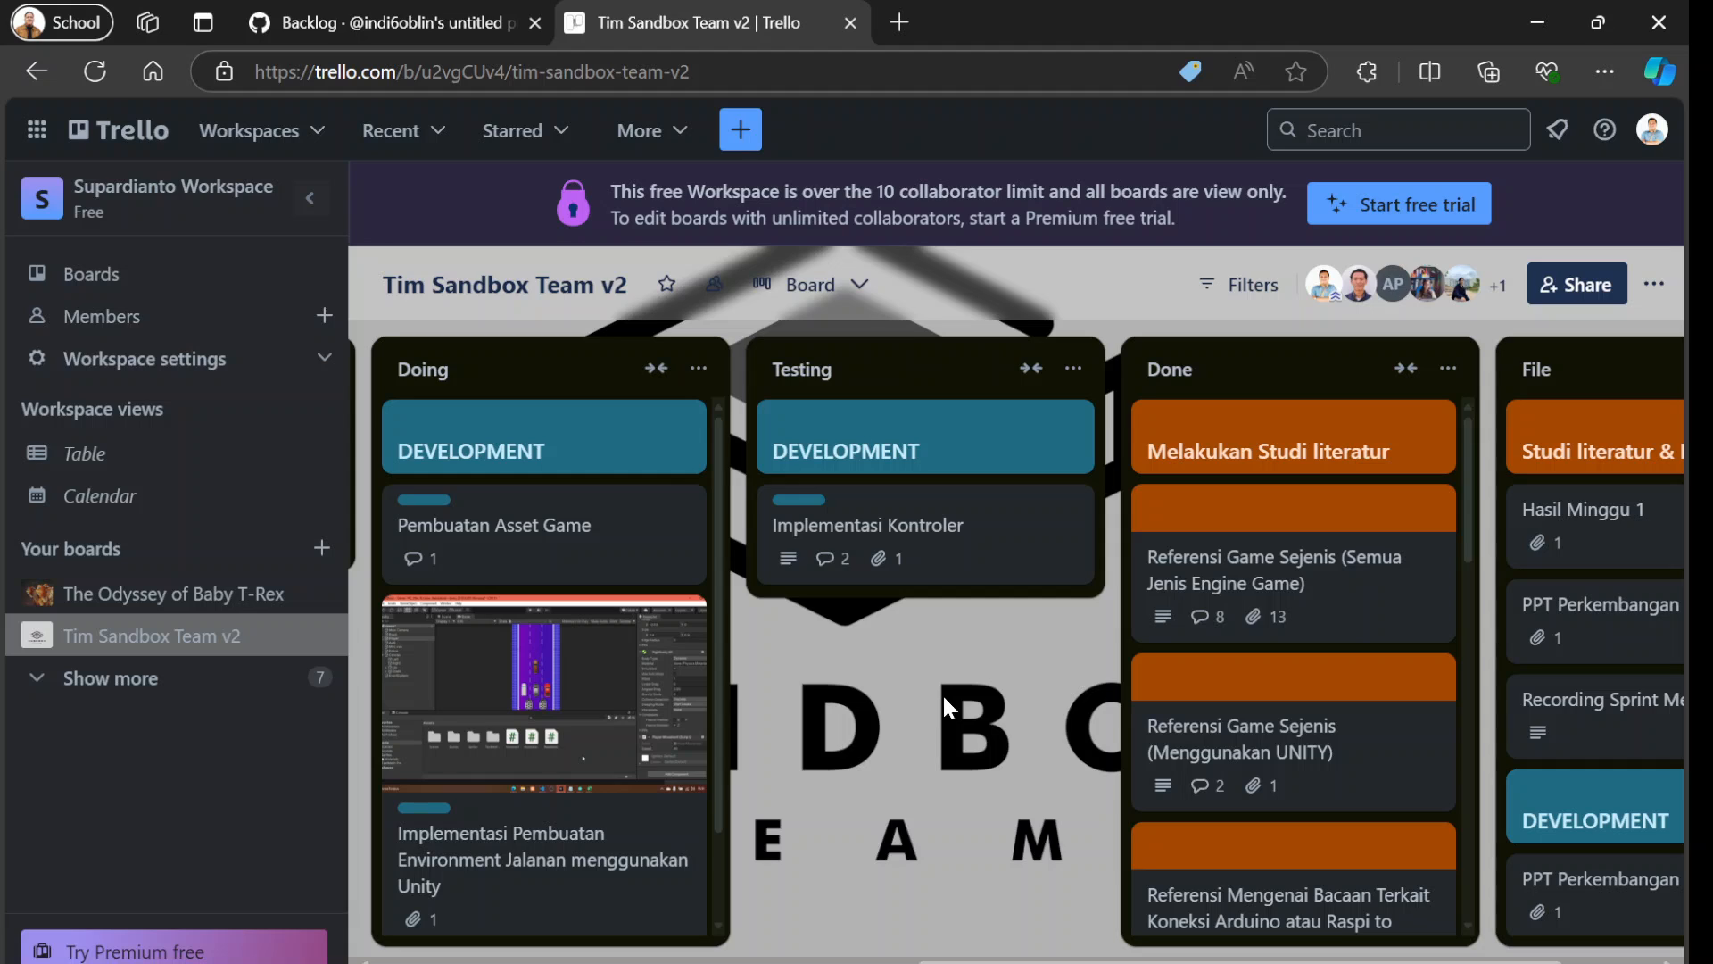
Search the web for "asana" in a new browser tab and look over the Asana home page.
left_click(899, 23)
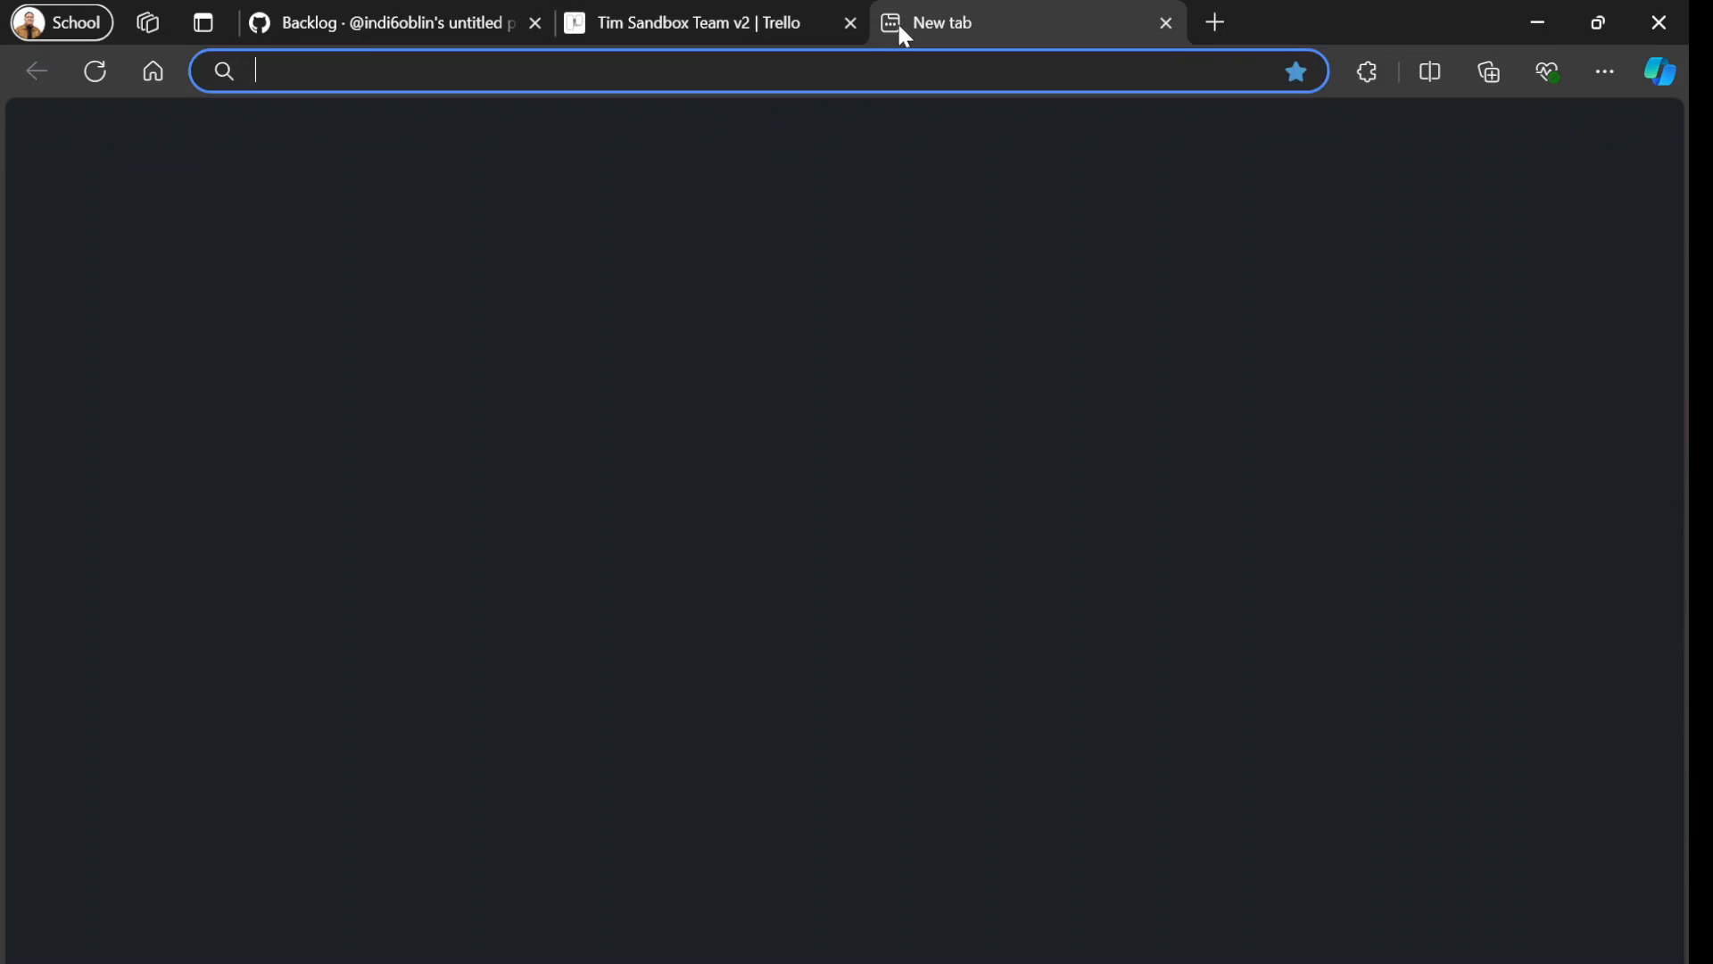
type("asana")
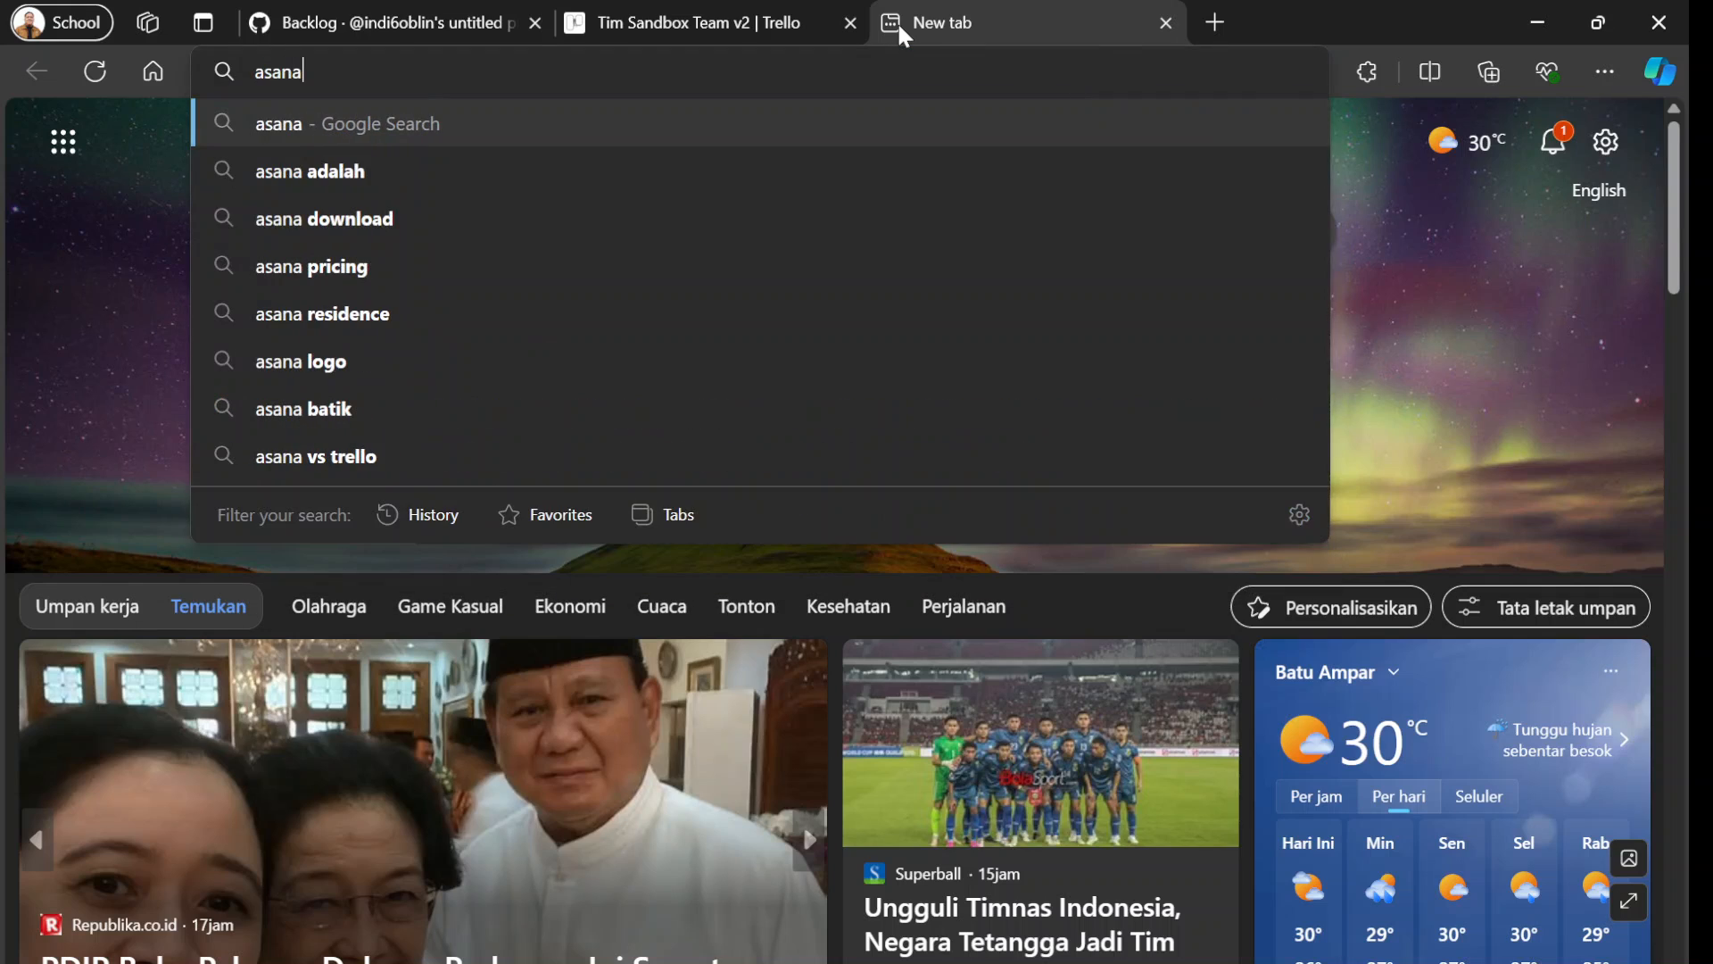
key("Return")
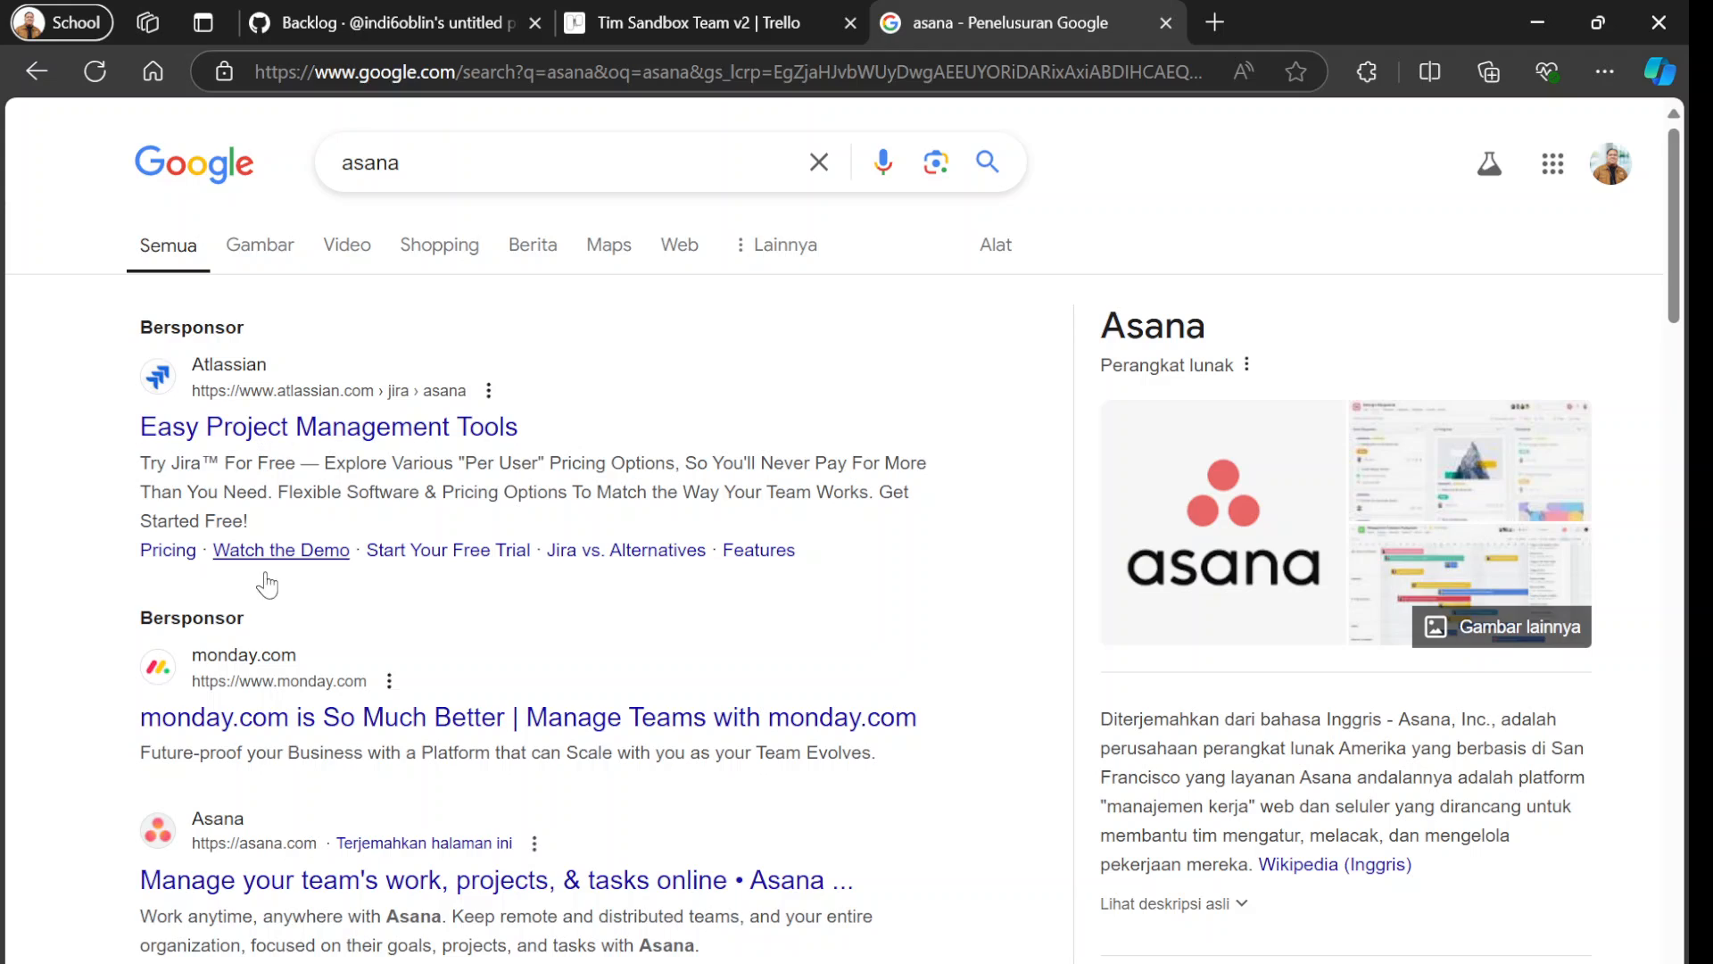
left_click(254, 874)
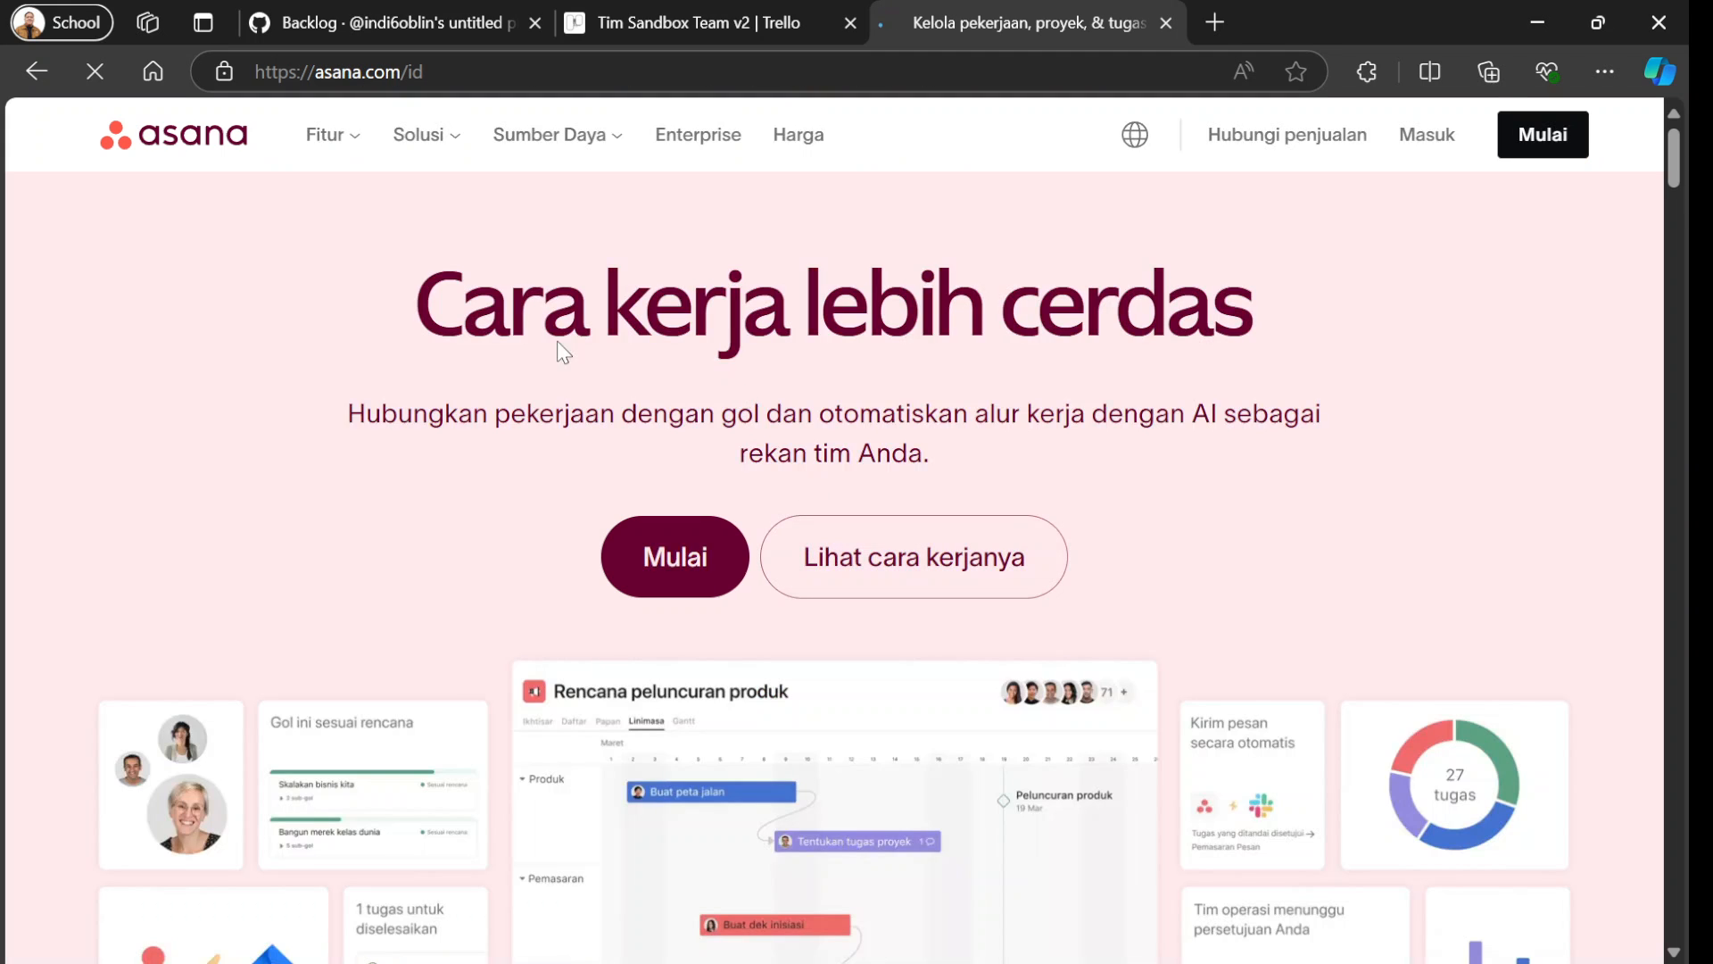
scroll(589, 643, "down", 3)
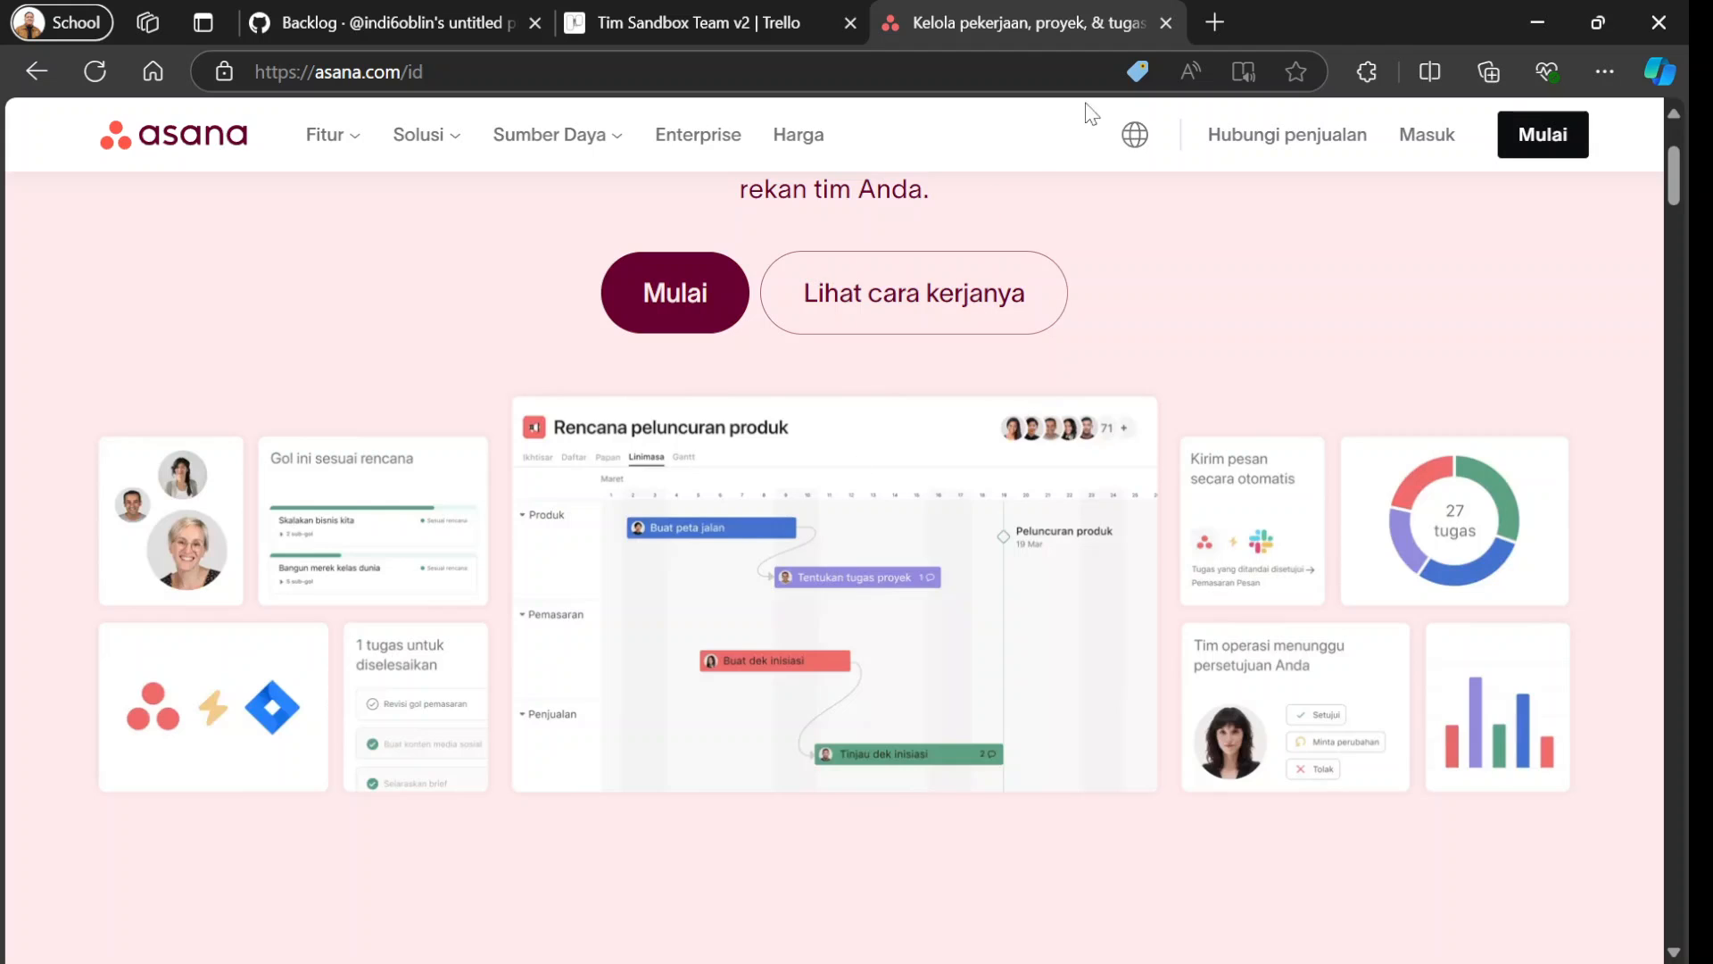
Search for "notion" in a new browser tab, refine the query to "notion kanban" and show the image results.
left_click(1214, 27)
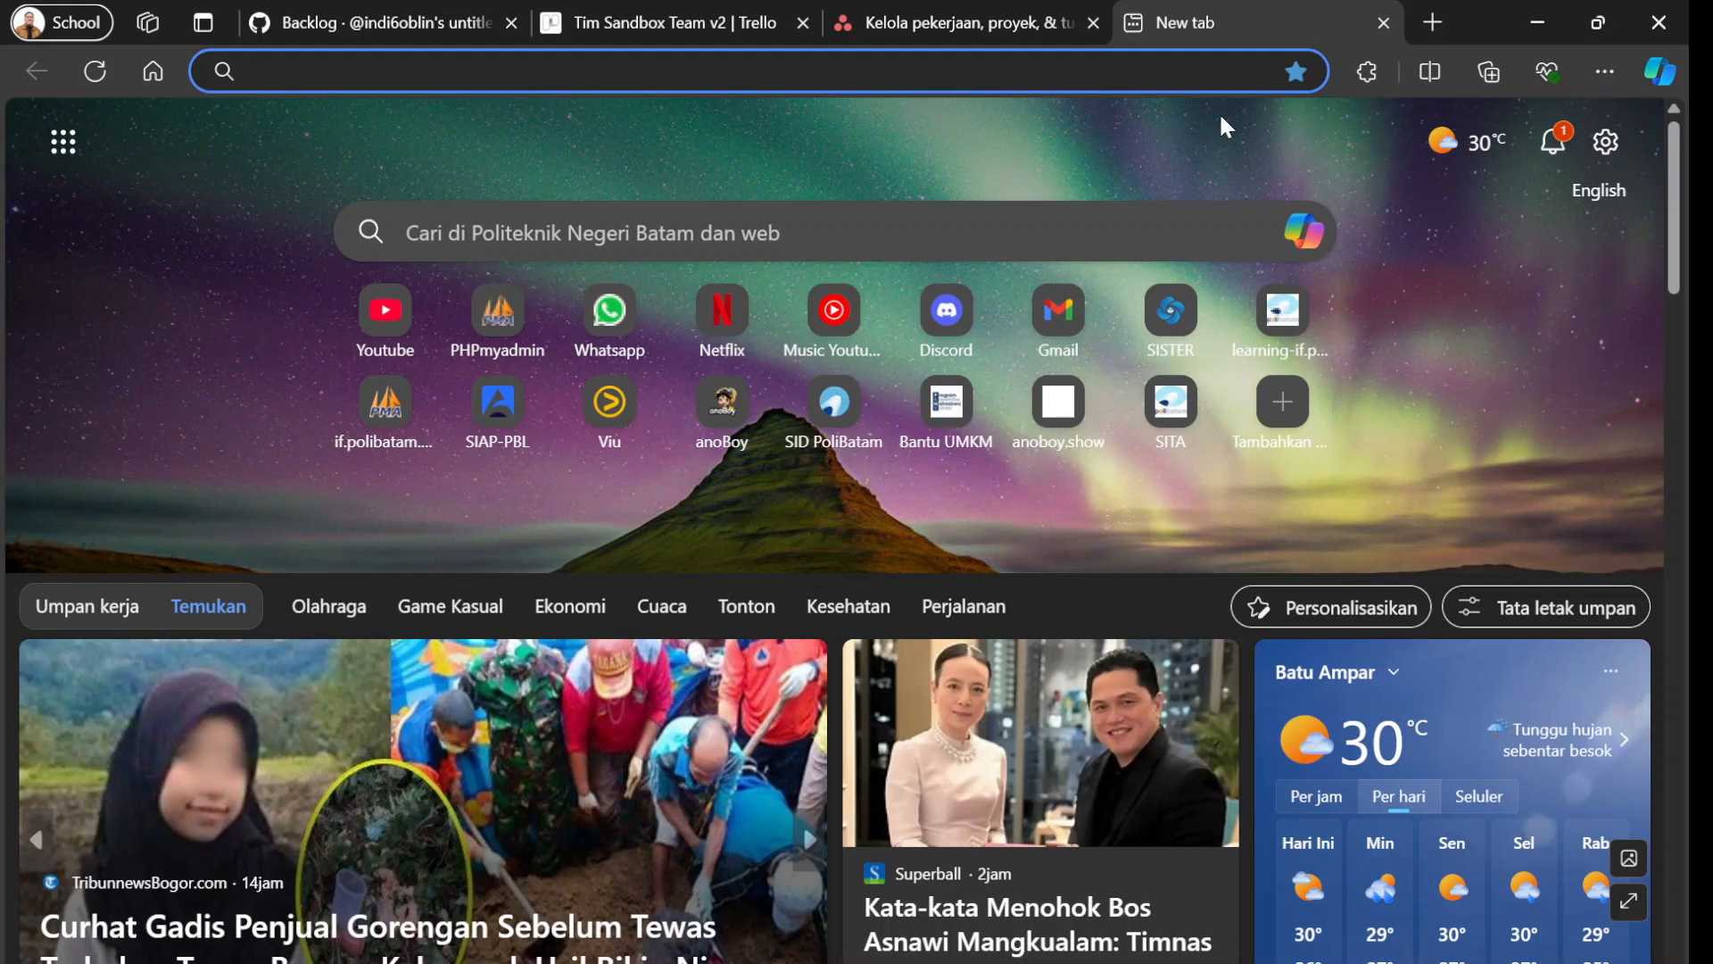
type("notion")
key("Return")
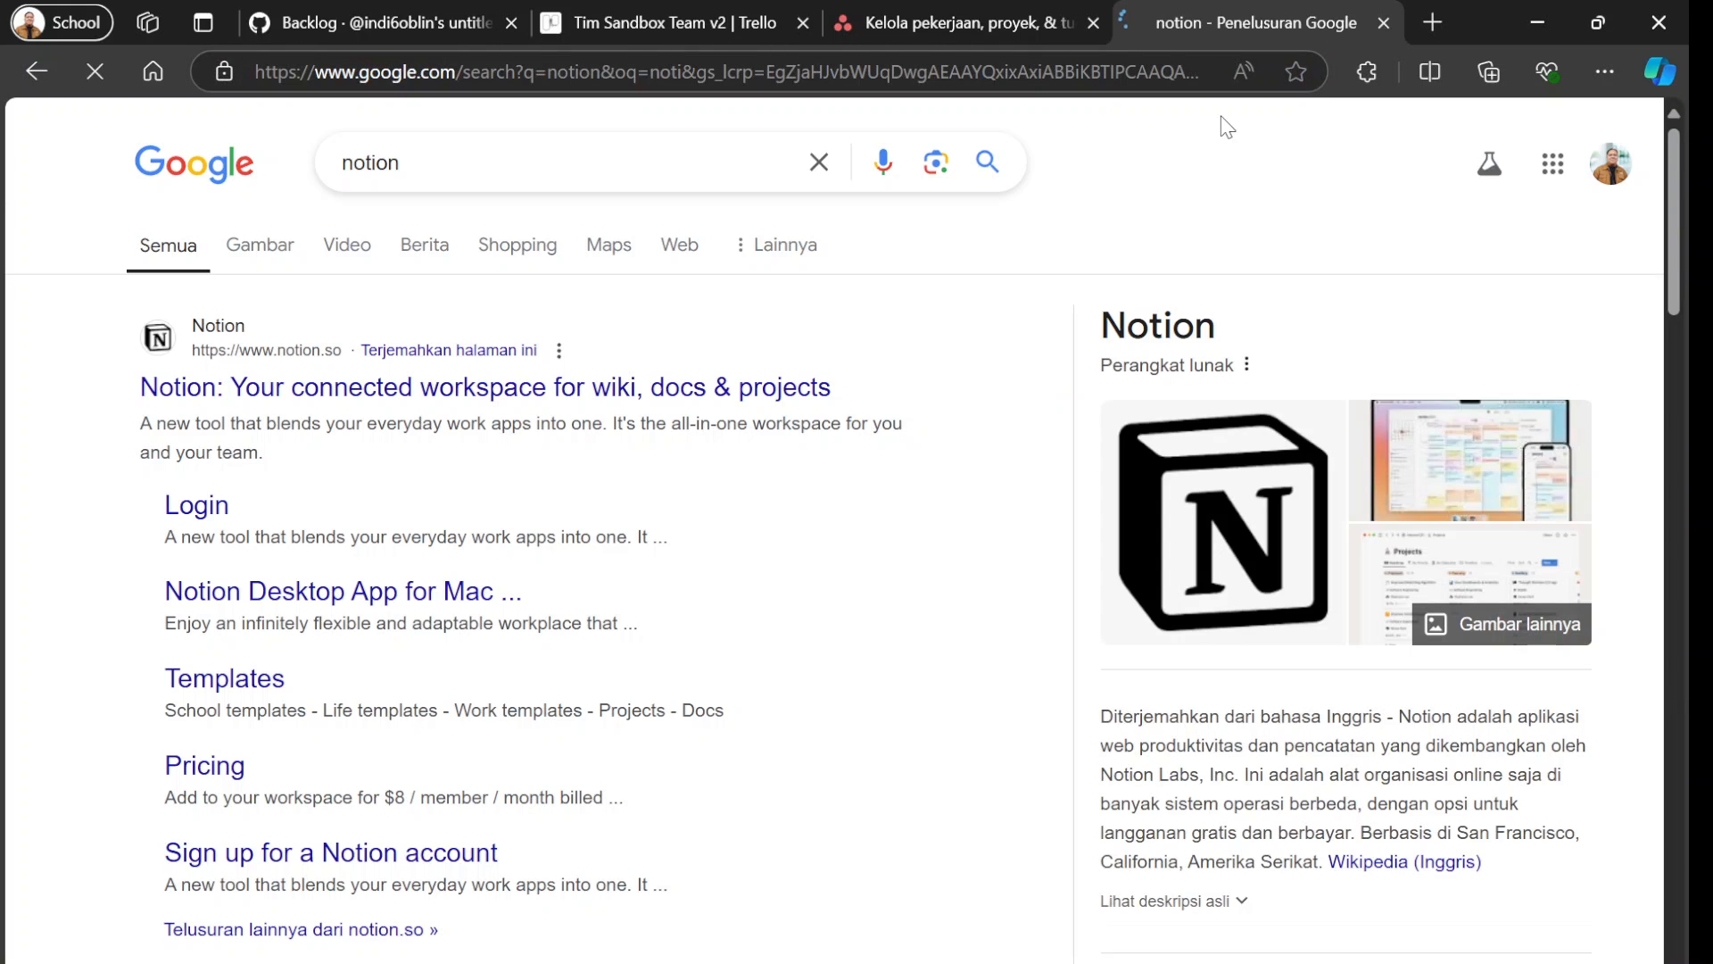
left_click(479, 165)
type("kanban")
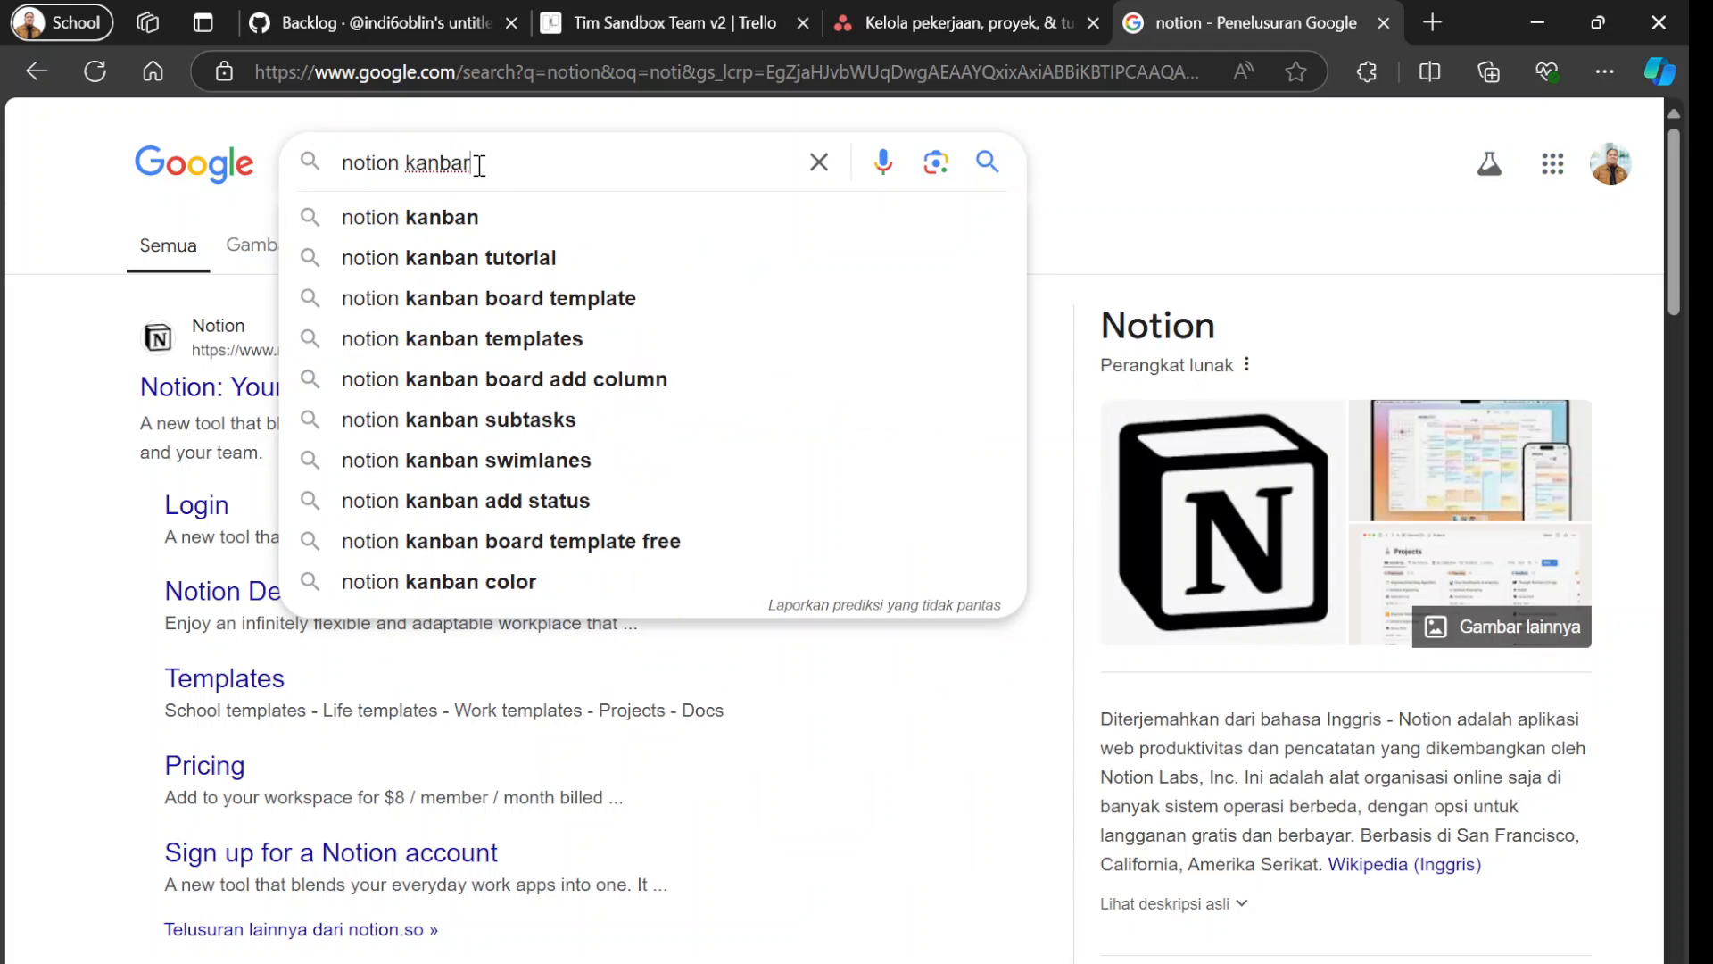
key("Return")
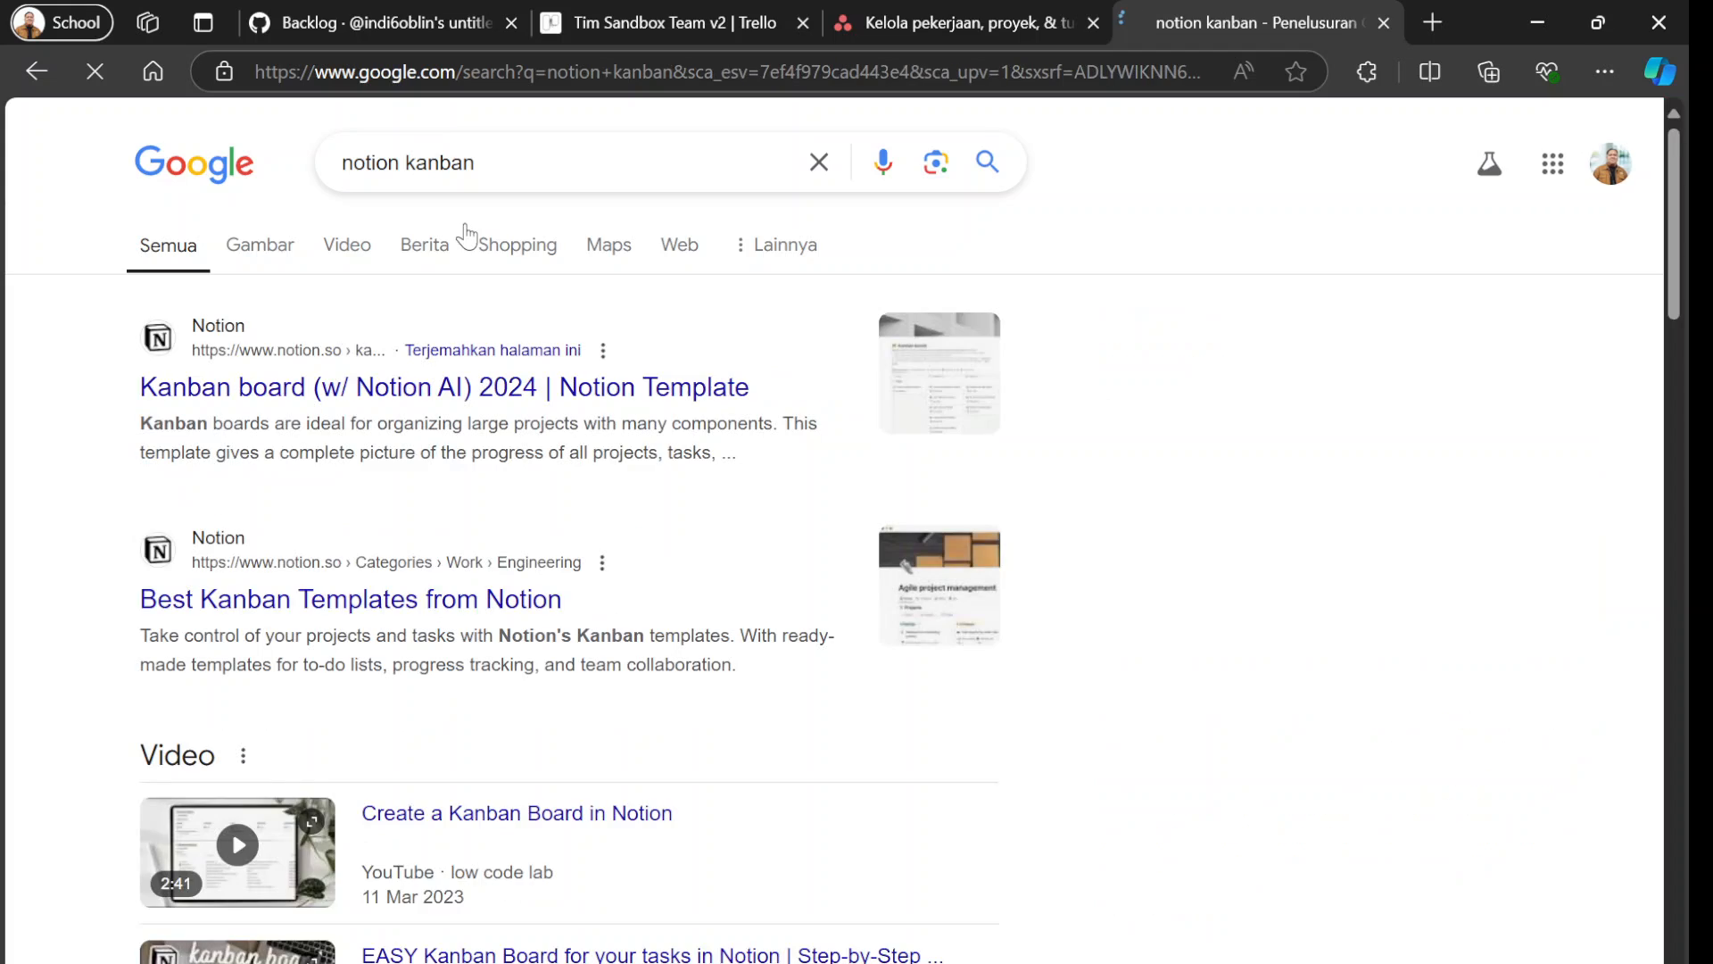
left_click(261, 246)
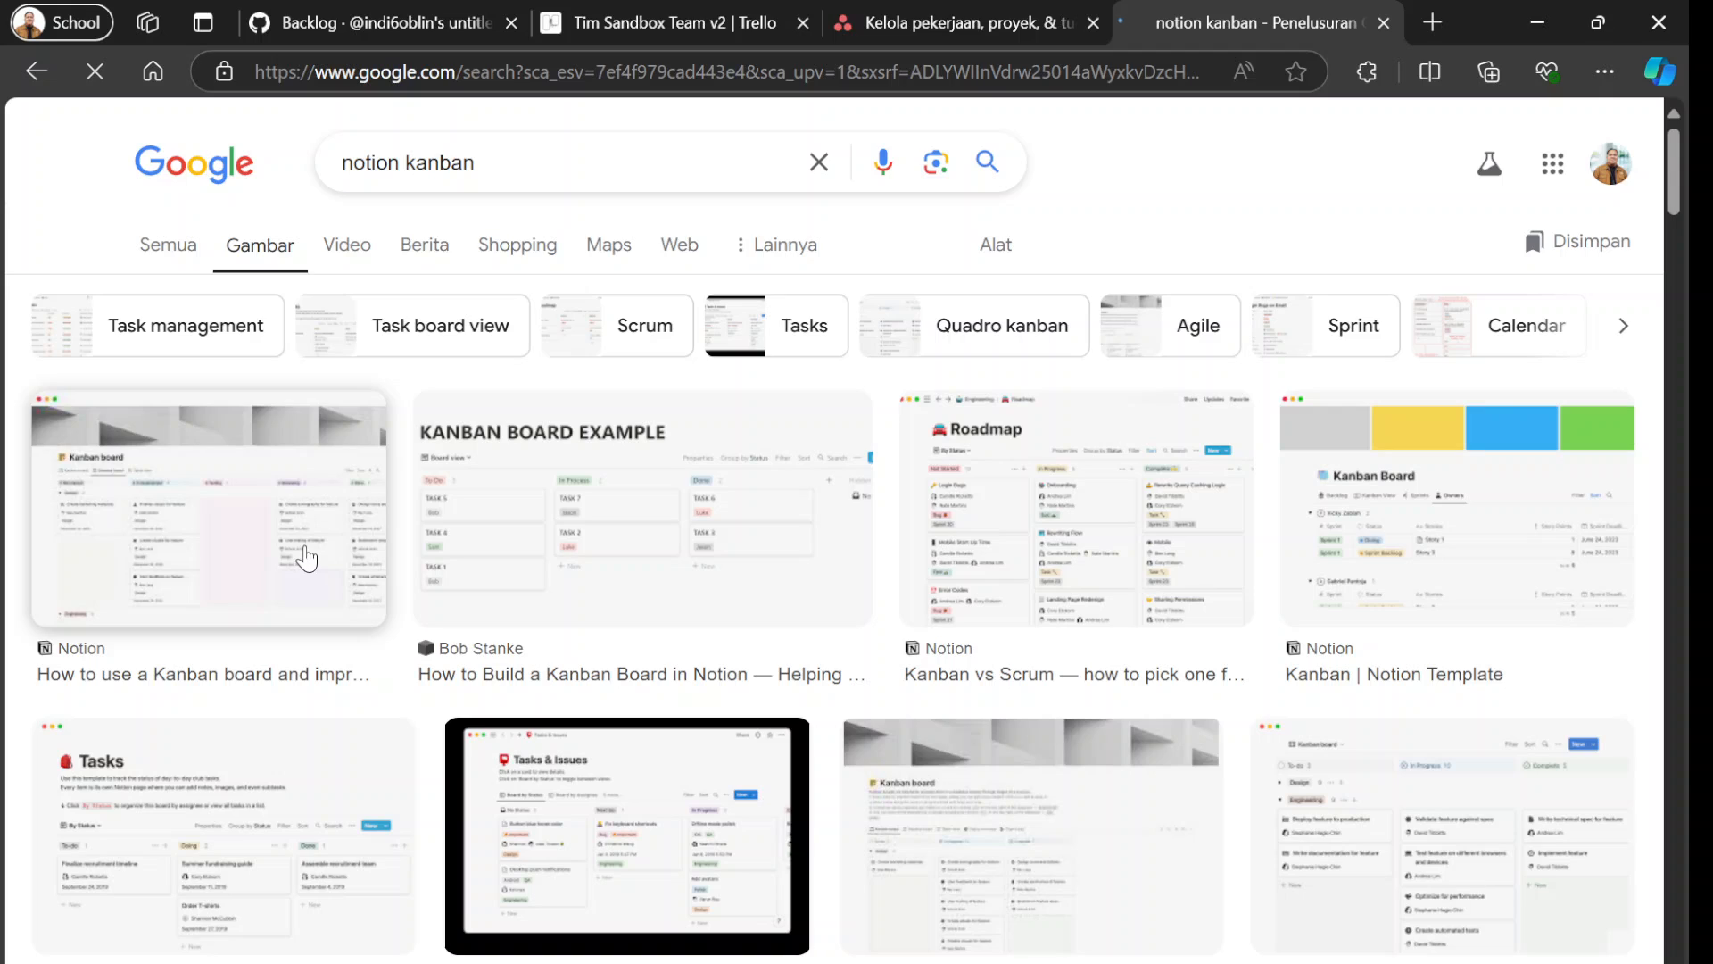
Open Notion's "How to use a Kanban board and improve workflow" article from the image results and skim its sections.
left_click(306, 559)
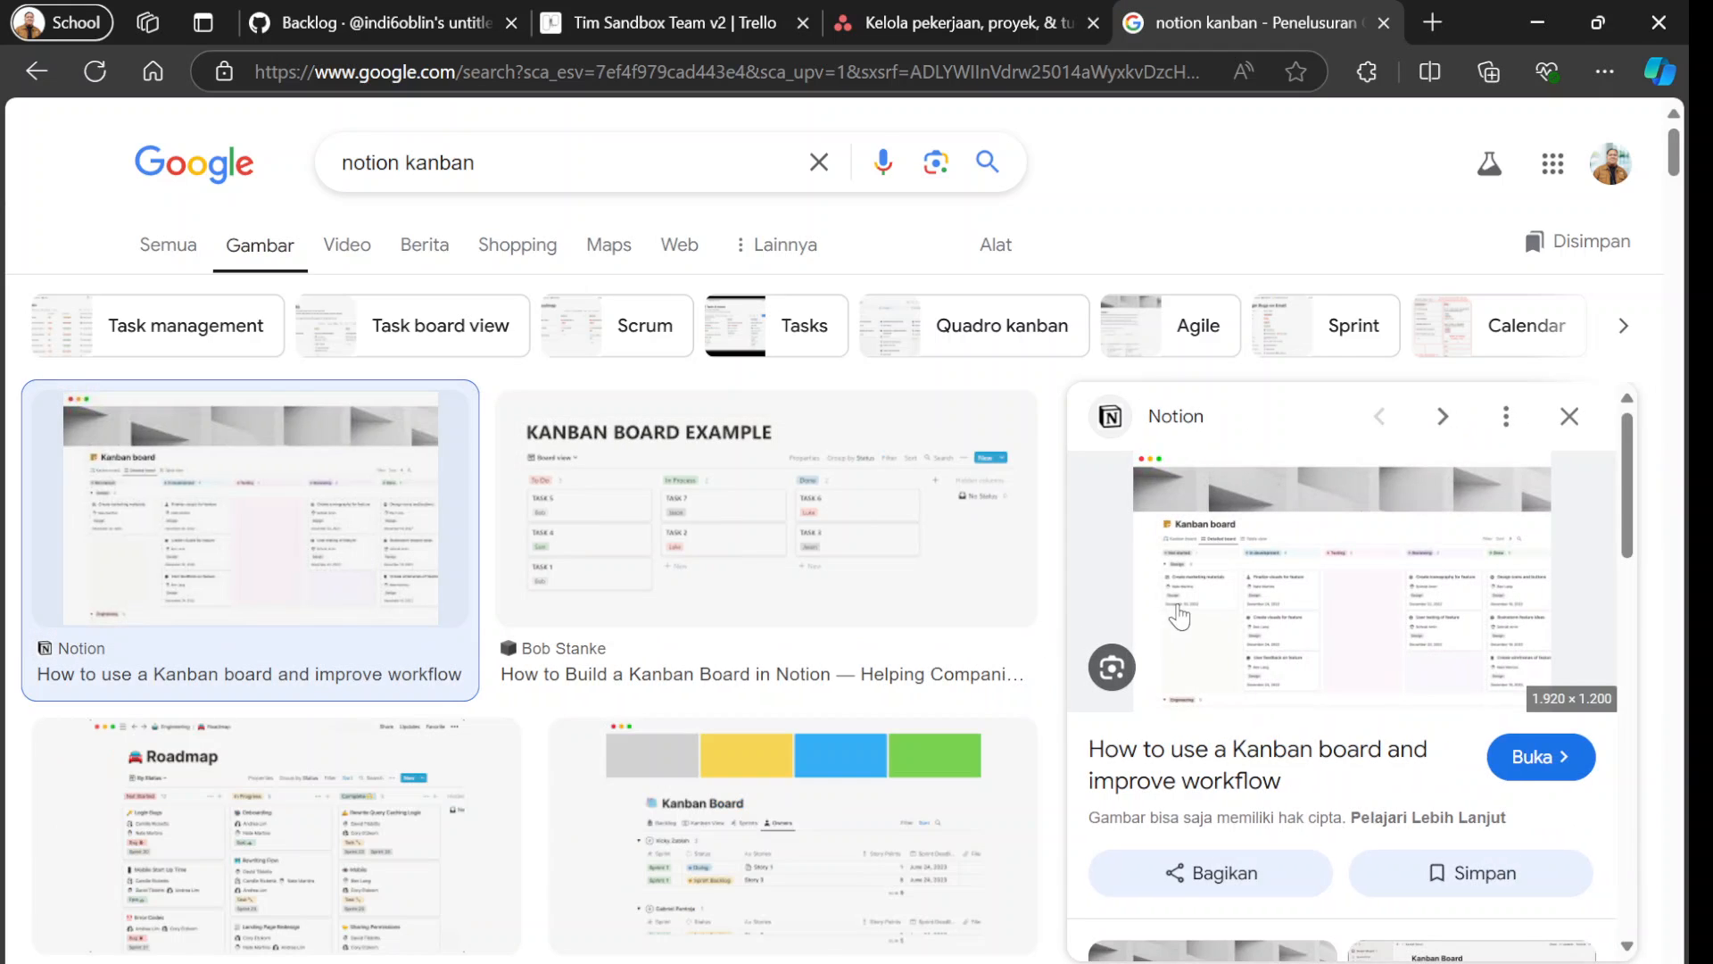
left_click(1190, 611)
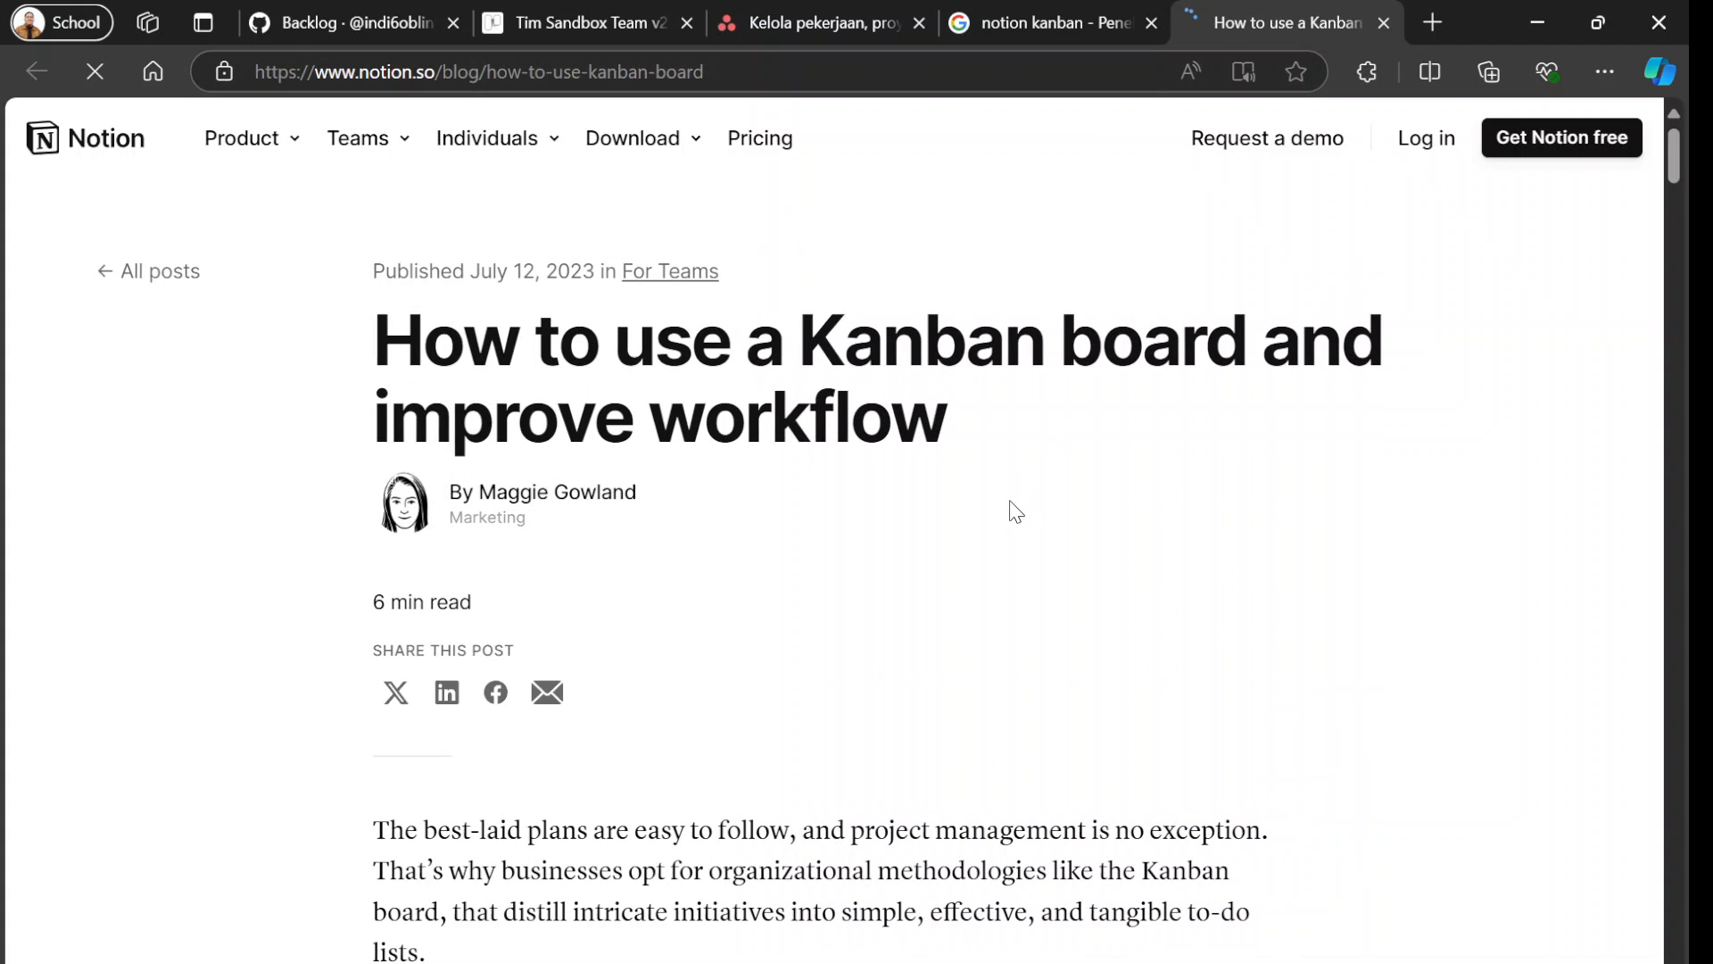
scroll(1015, 511, "down", 4)
scroll(1017, 513, "down", 12)
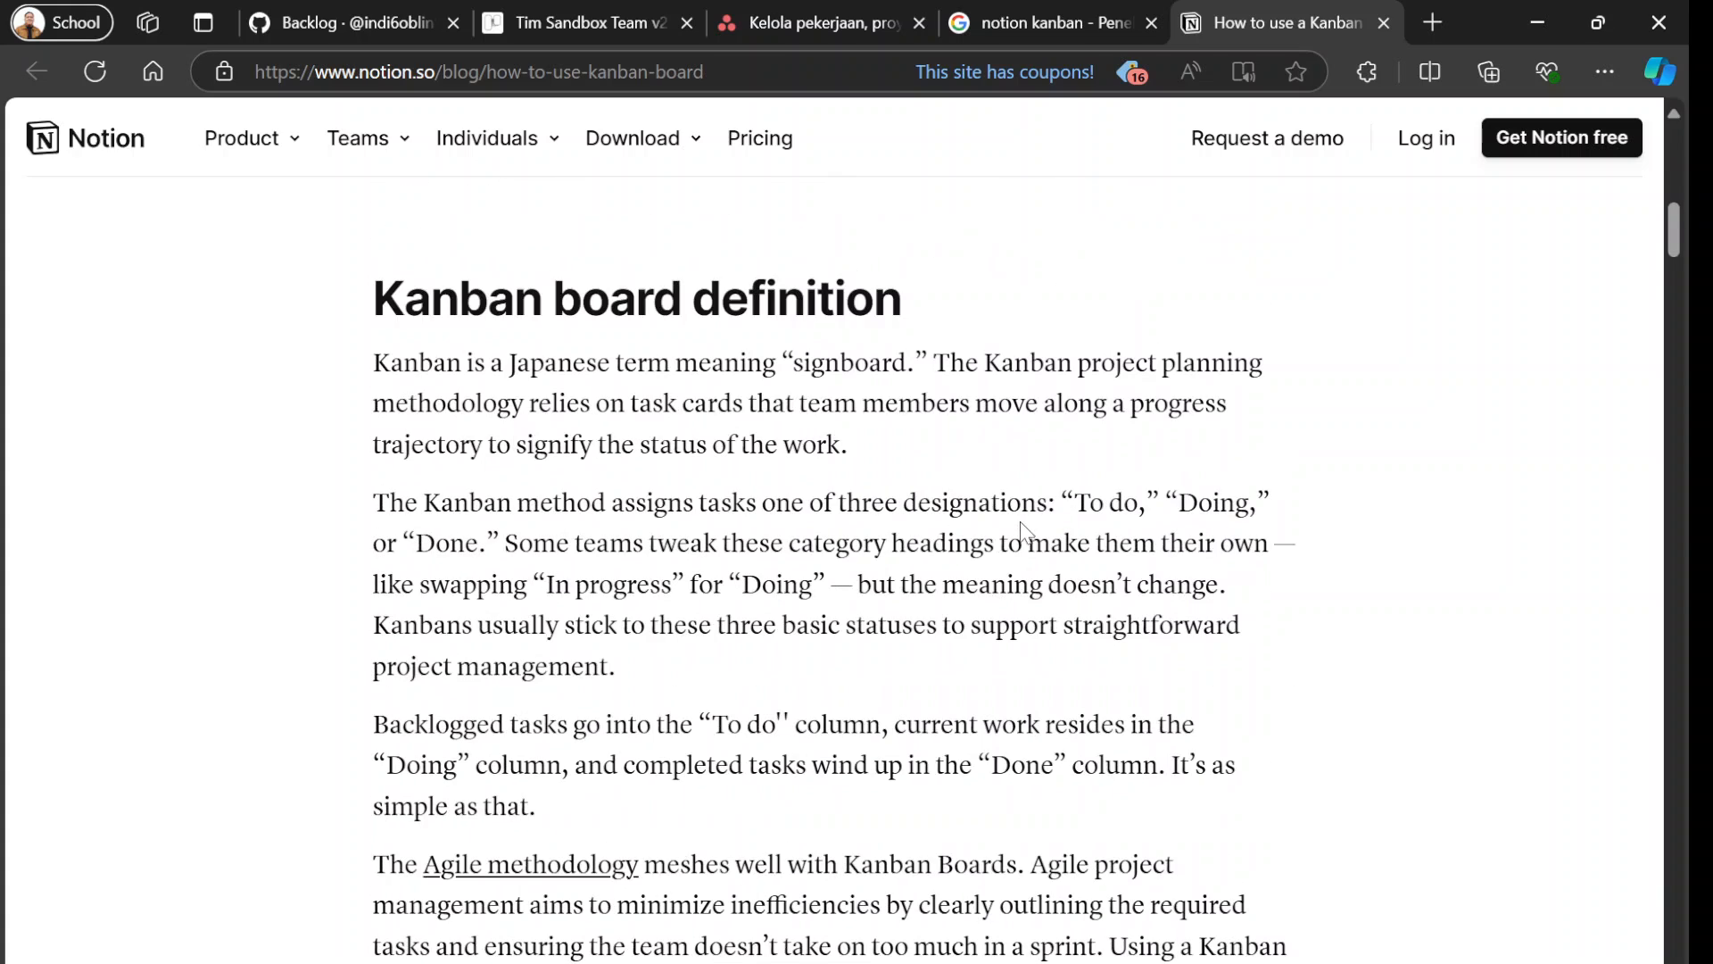
scroll(1021, 531, "down", 5)
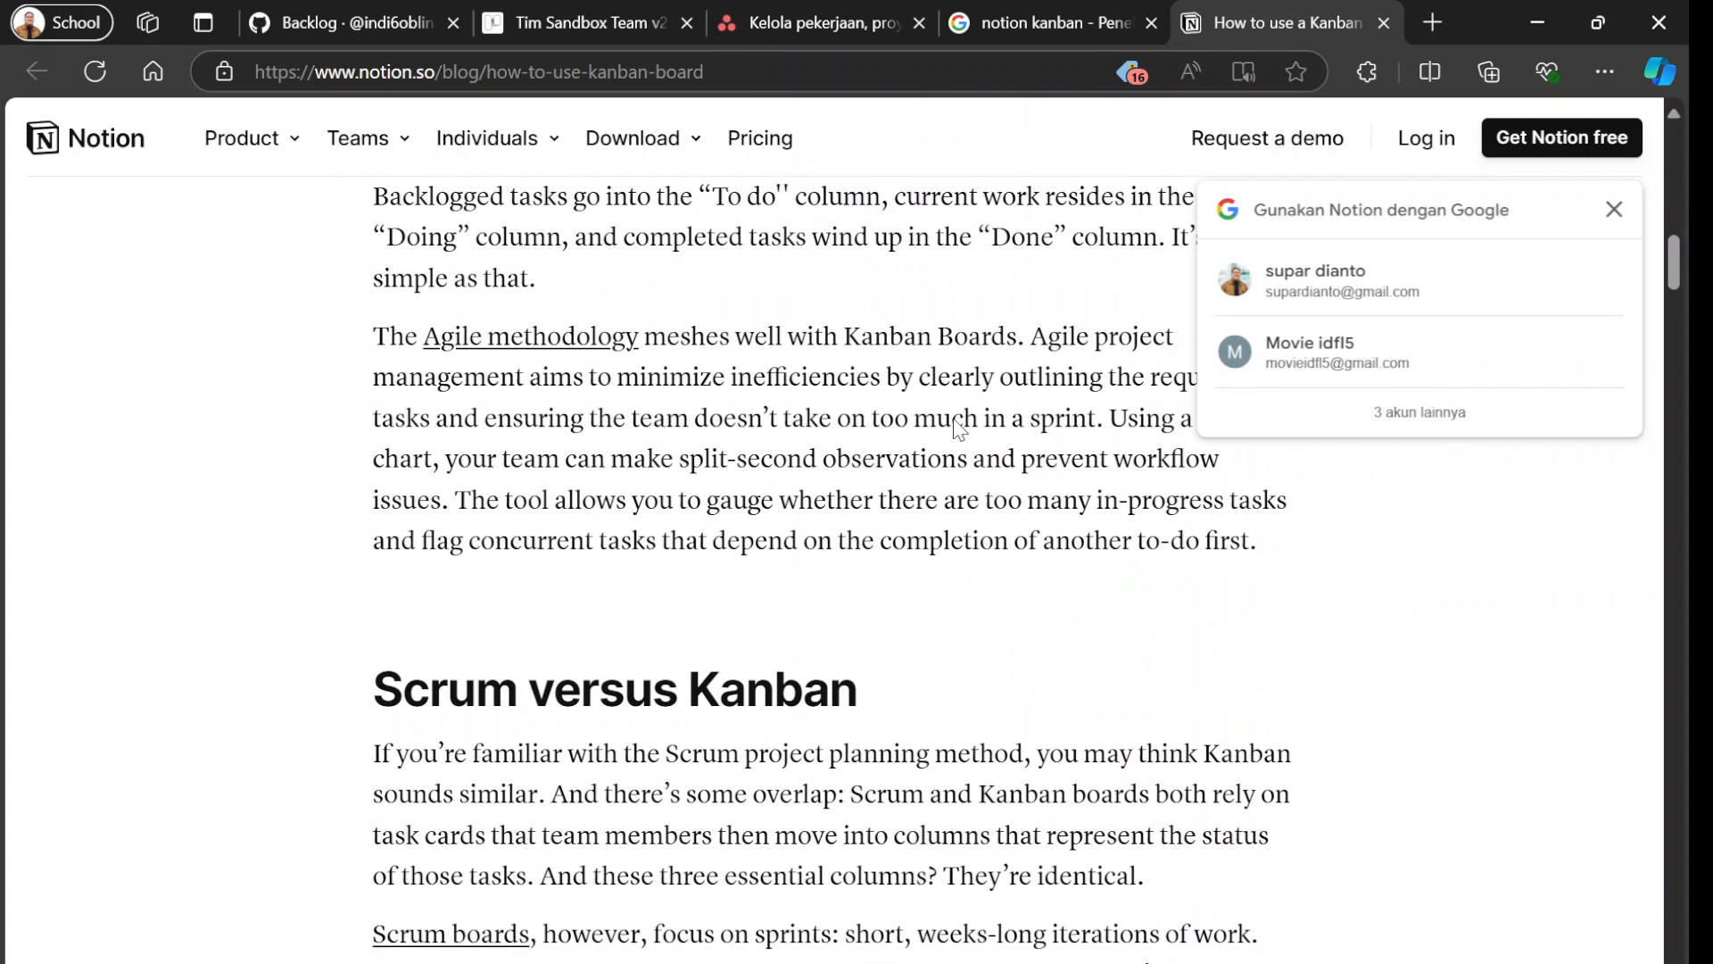
scroll(973, 478, "down", 5)
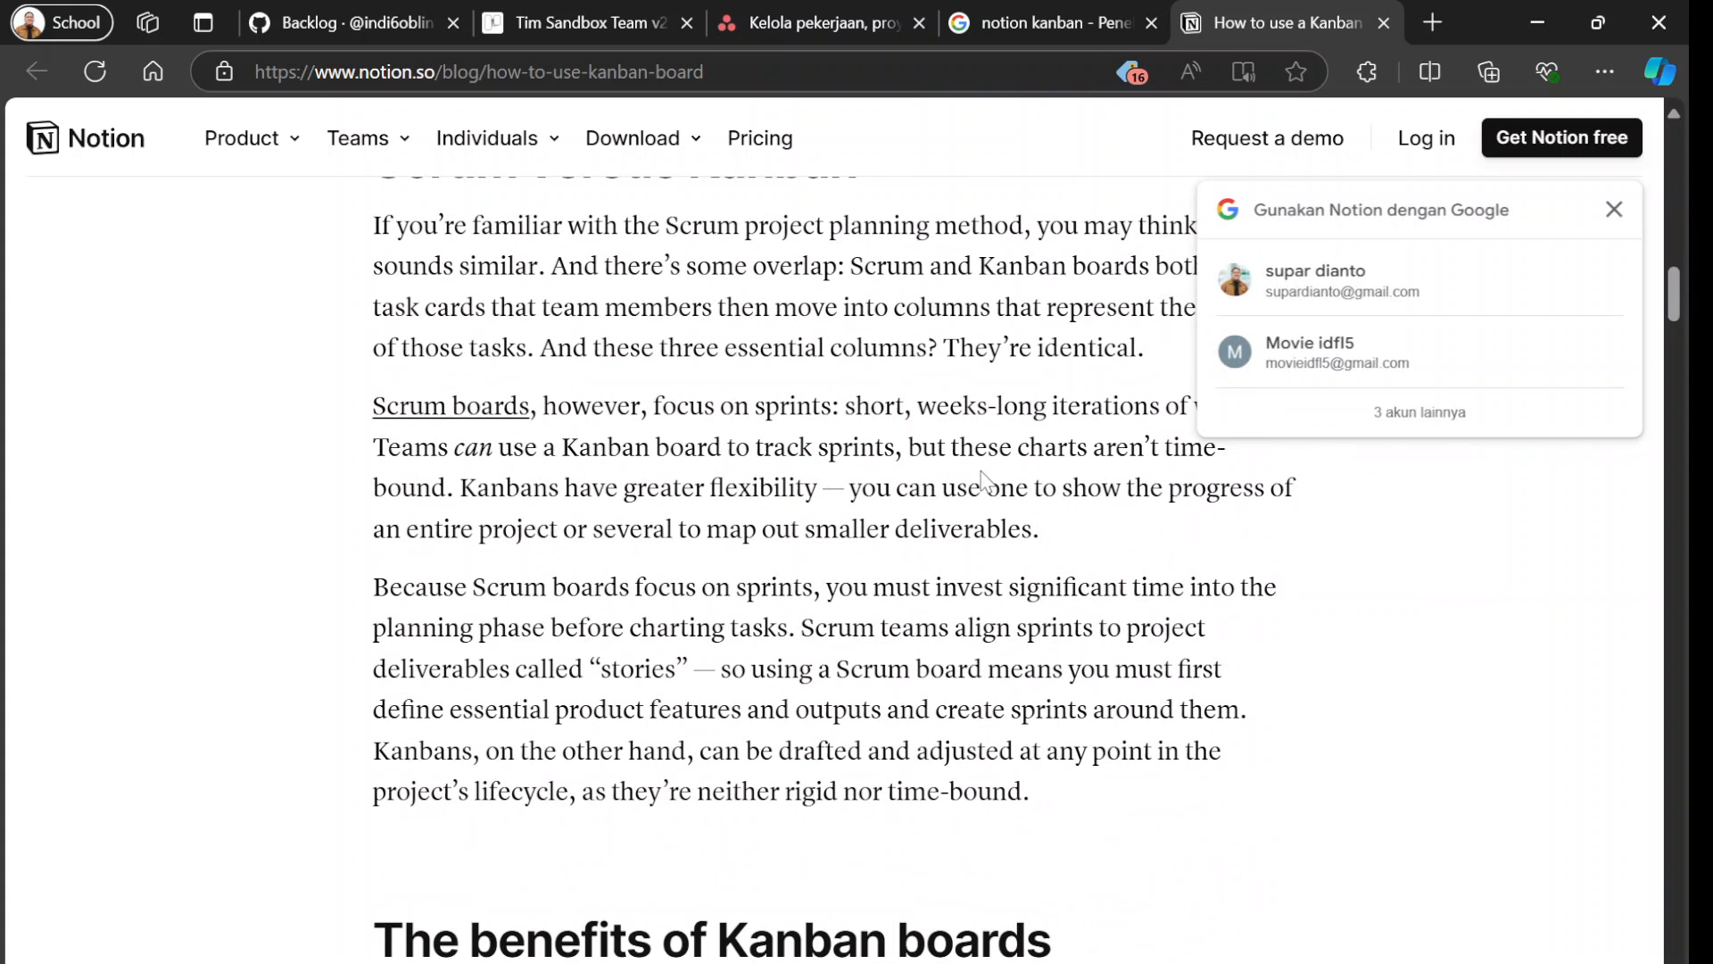
left_click(1614, 209)
scroll(1198, 447, "down", 8)
scroll(1200, 451, "down", 13)
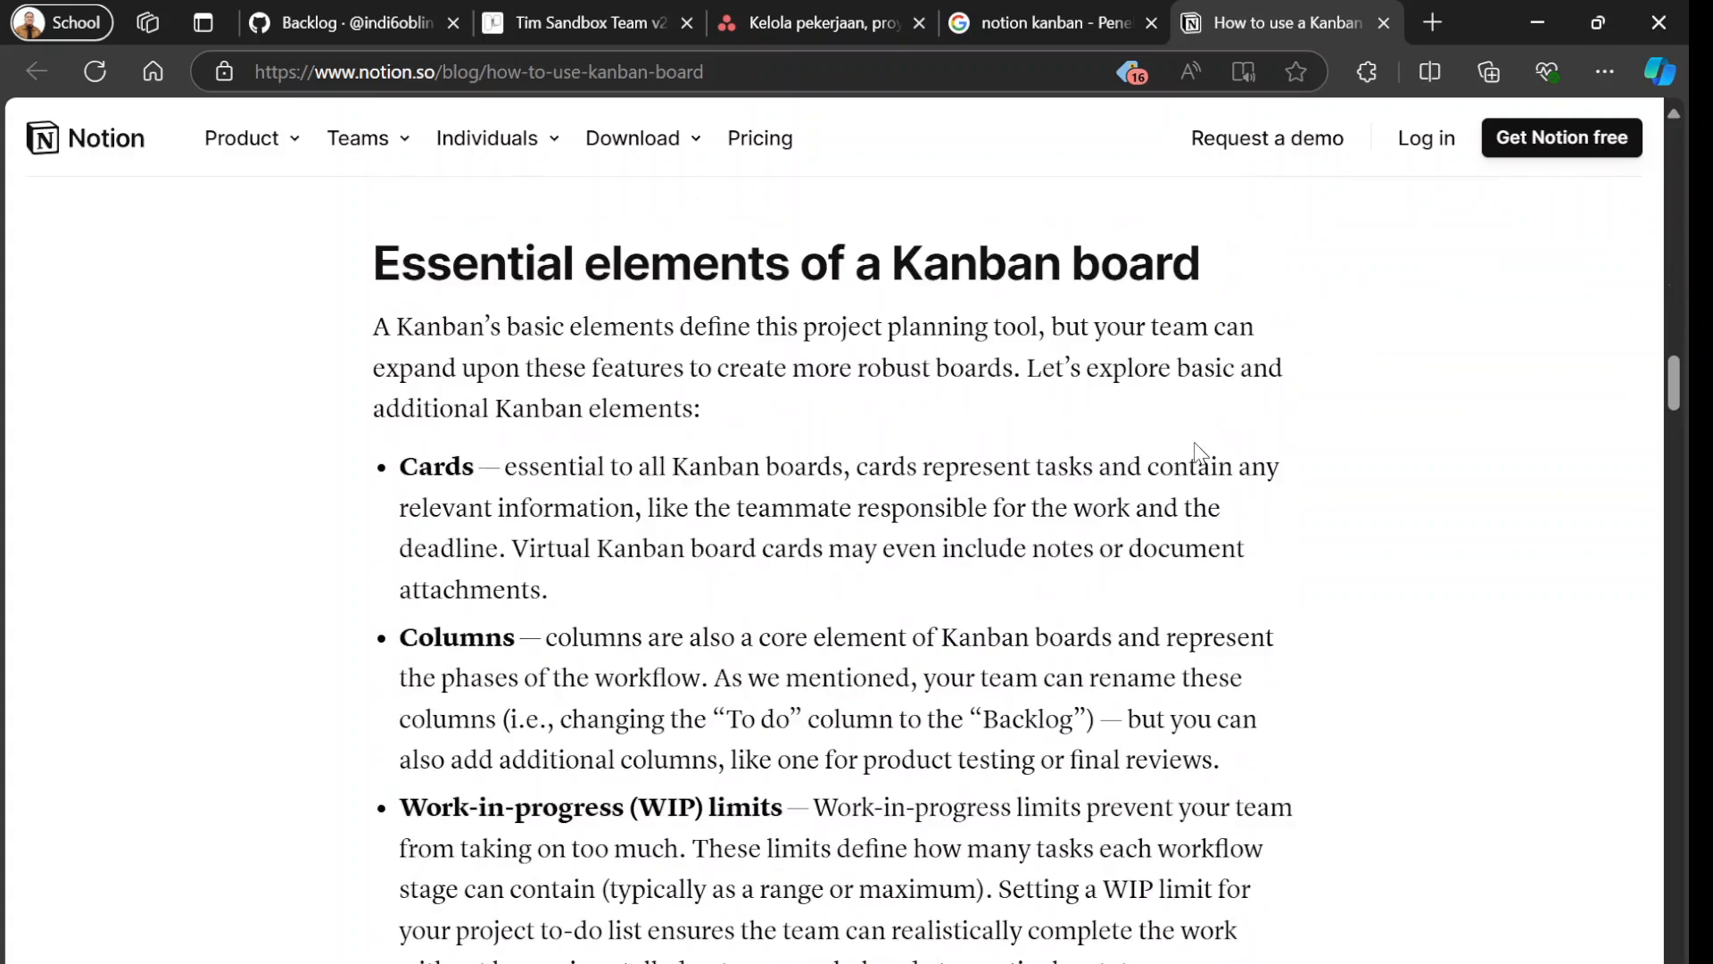
scroll(1196, 455, "up", 13)
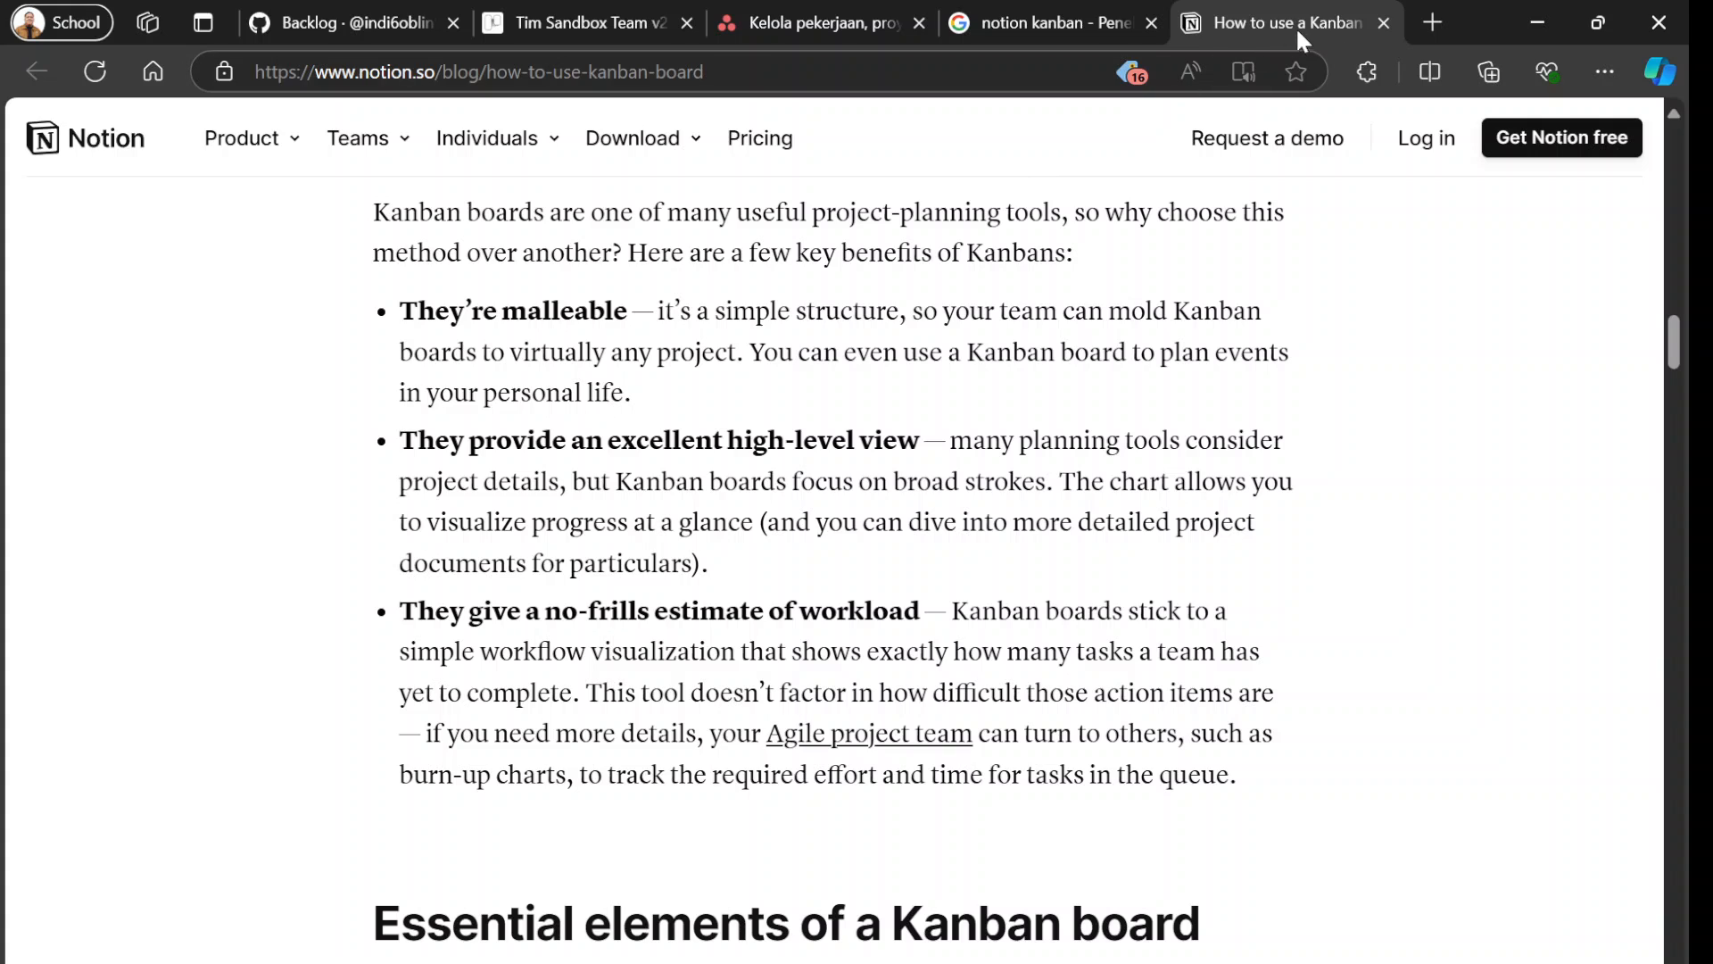
Close the "notion kanban" search and the Notion article, and return to the GitHub project board.
left_click(1158, 21)
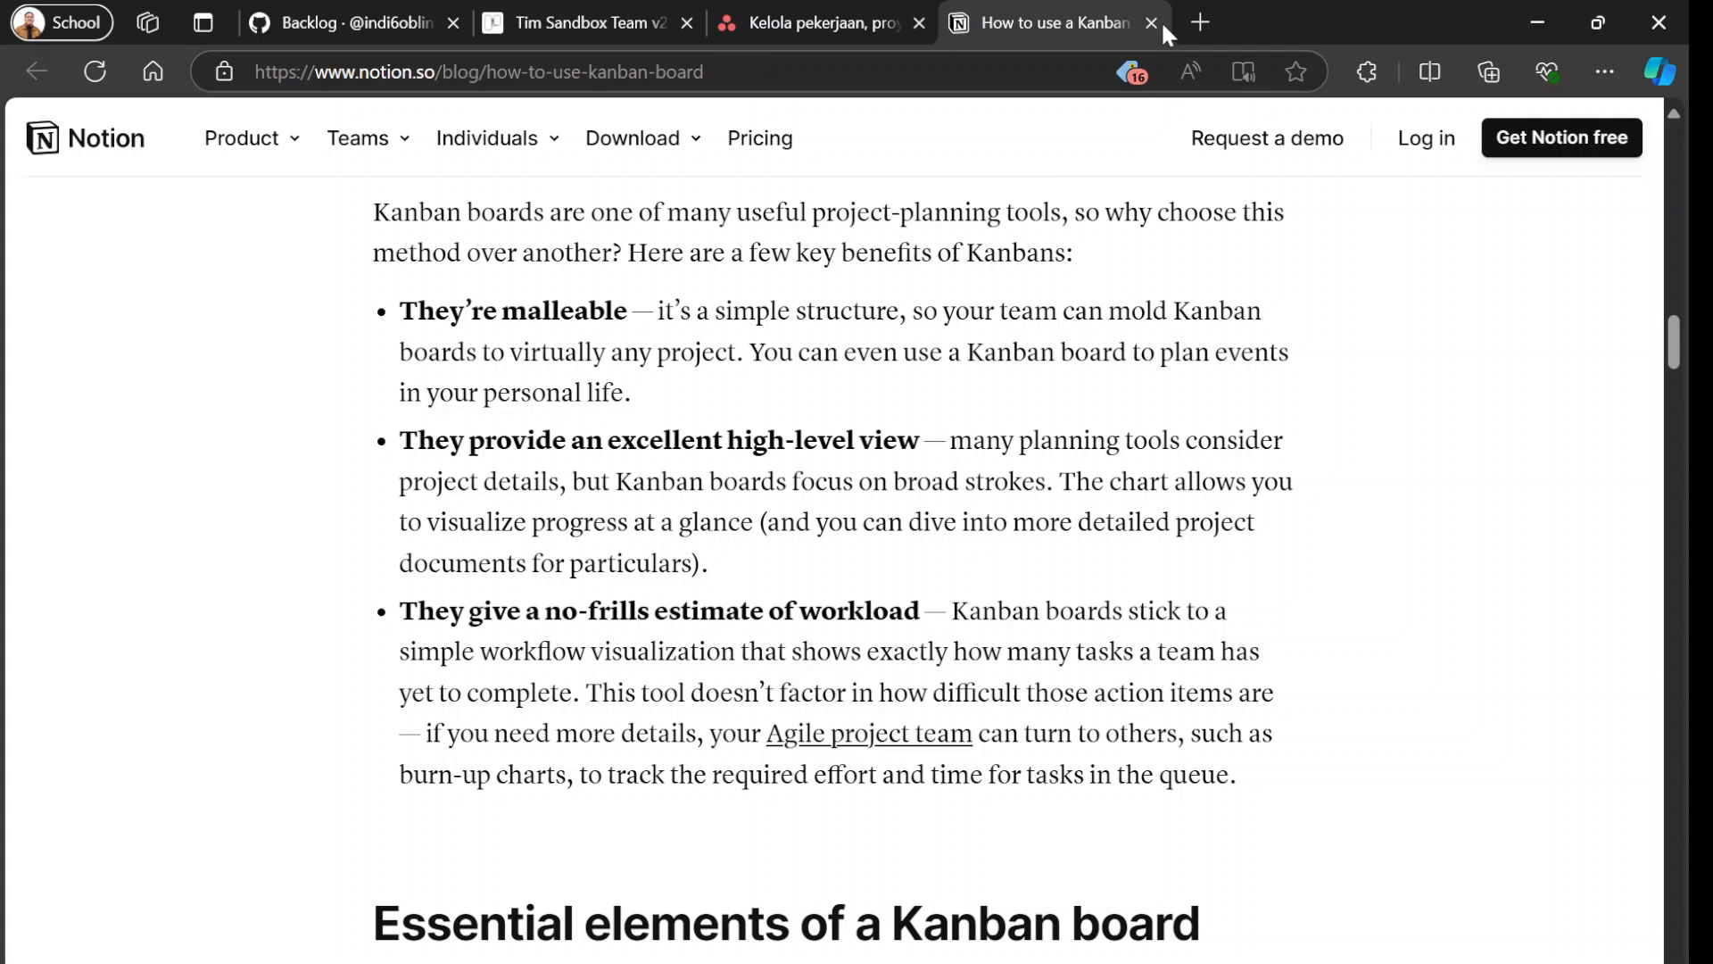
left_click(1160, 20)
left_click(423, 44)
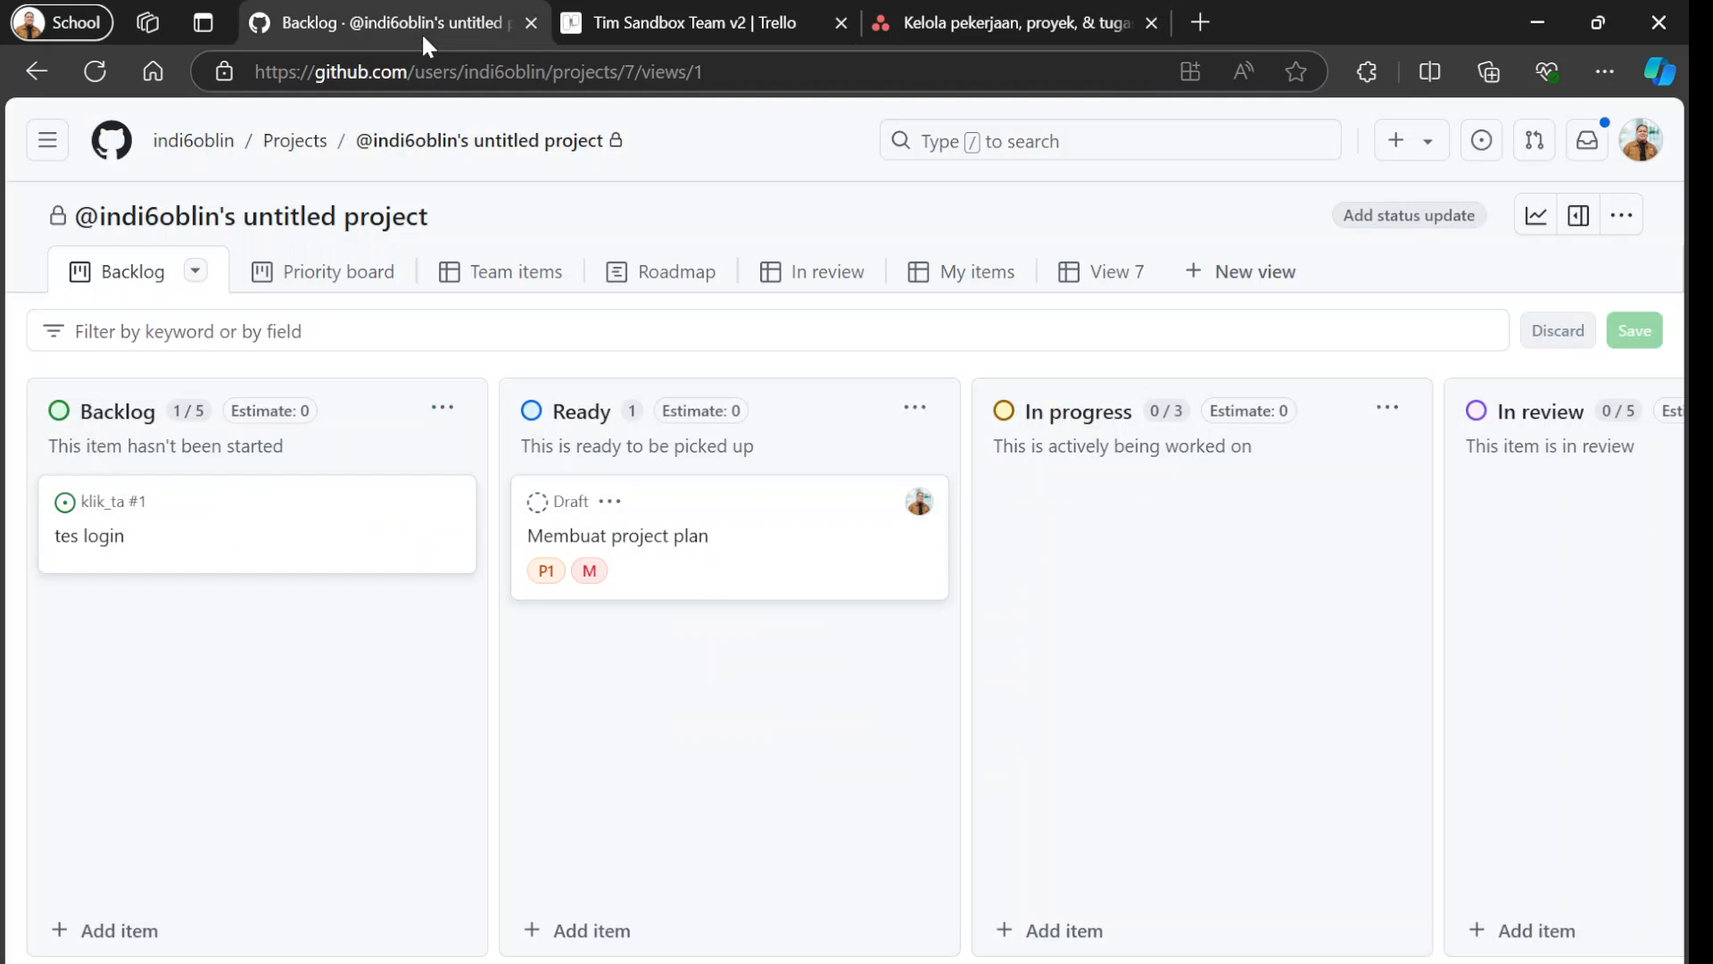
Search for "kanban template excel" in a new browser tab and open Smartsheet's free Kanban board templates page.
left_click(1200, 22)
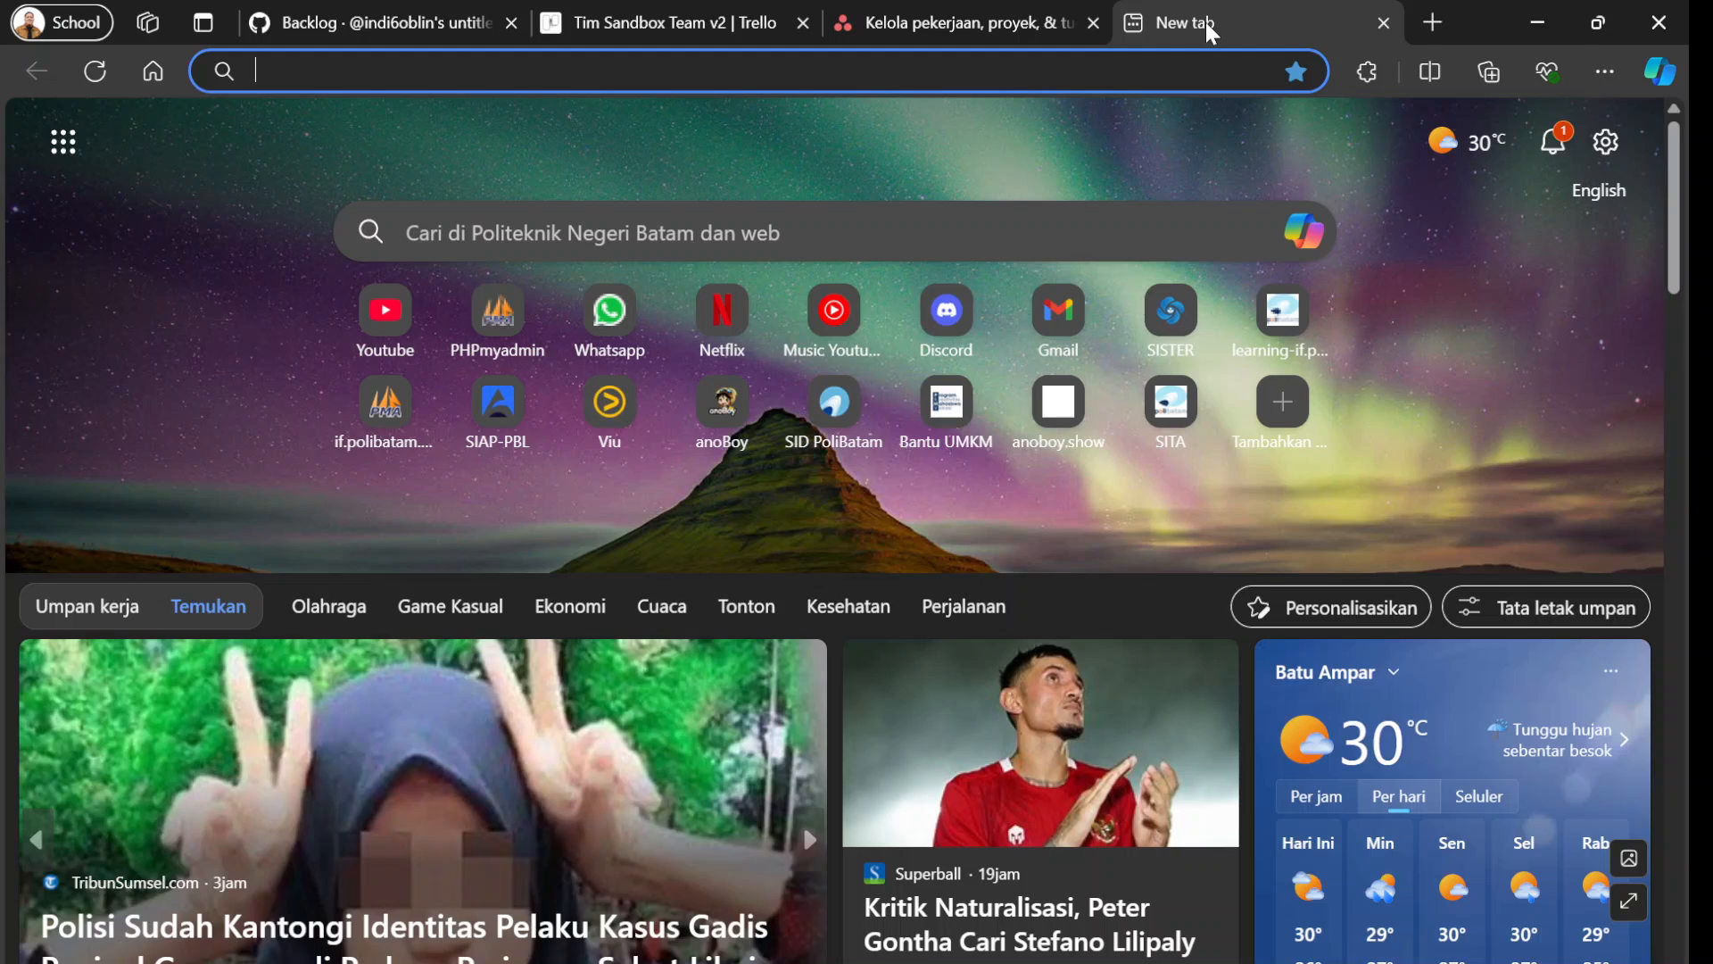
type("kanban")
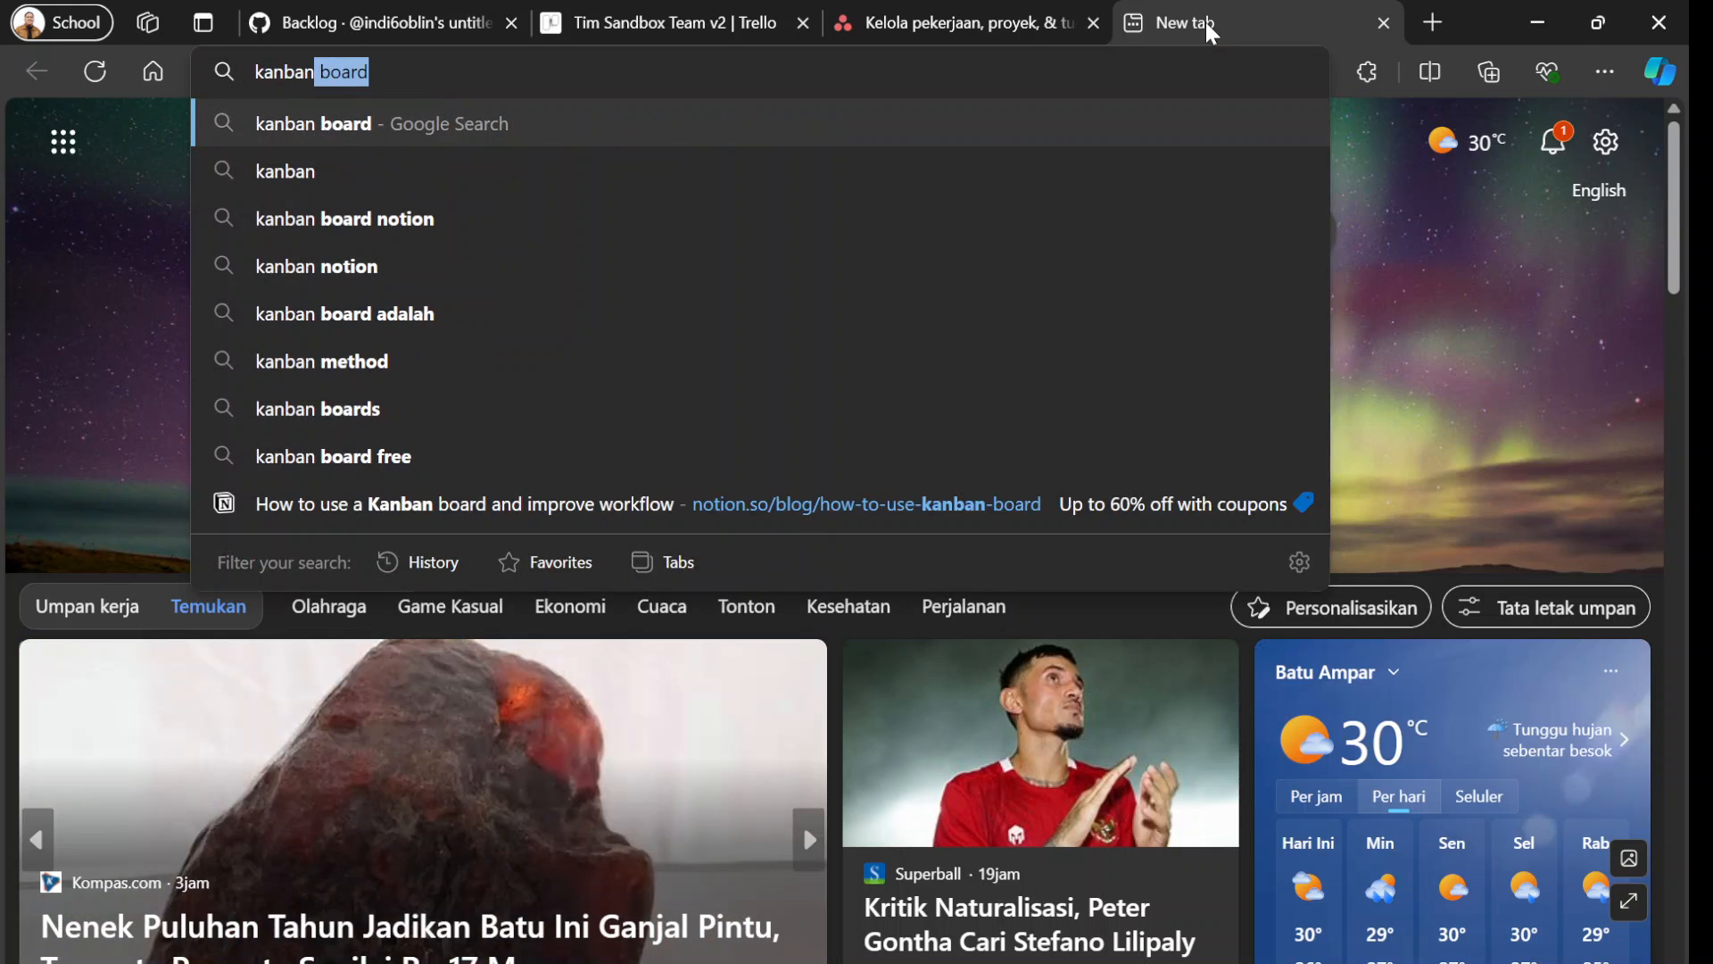
type(" tempalte ")
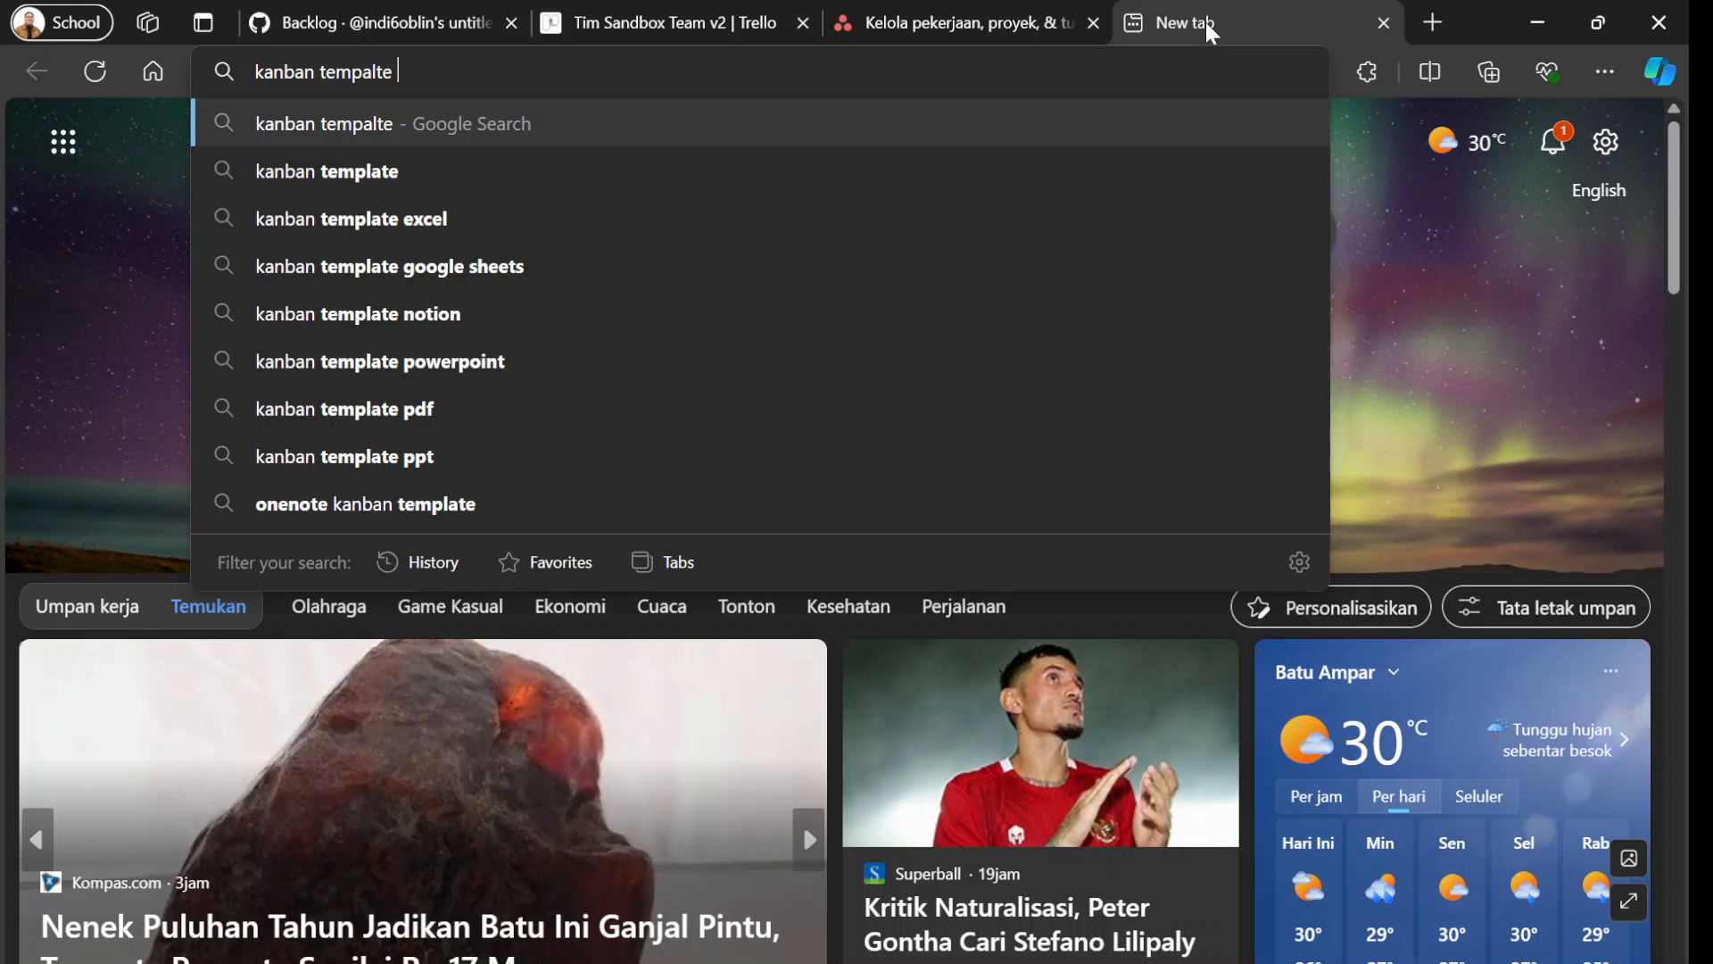
type("spr")
key("Down")
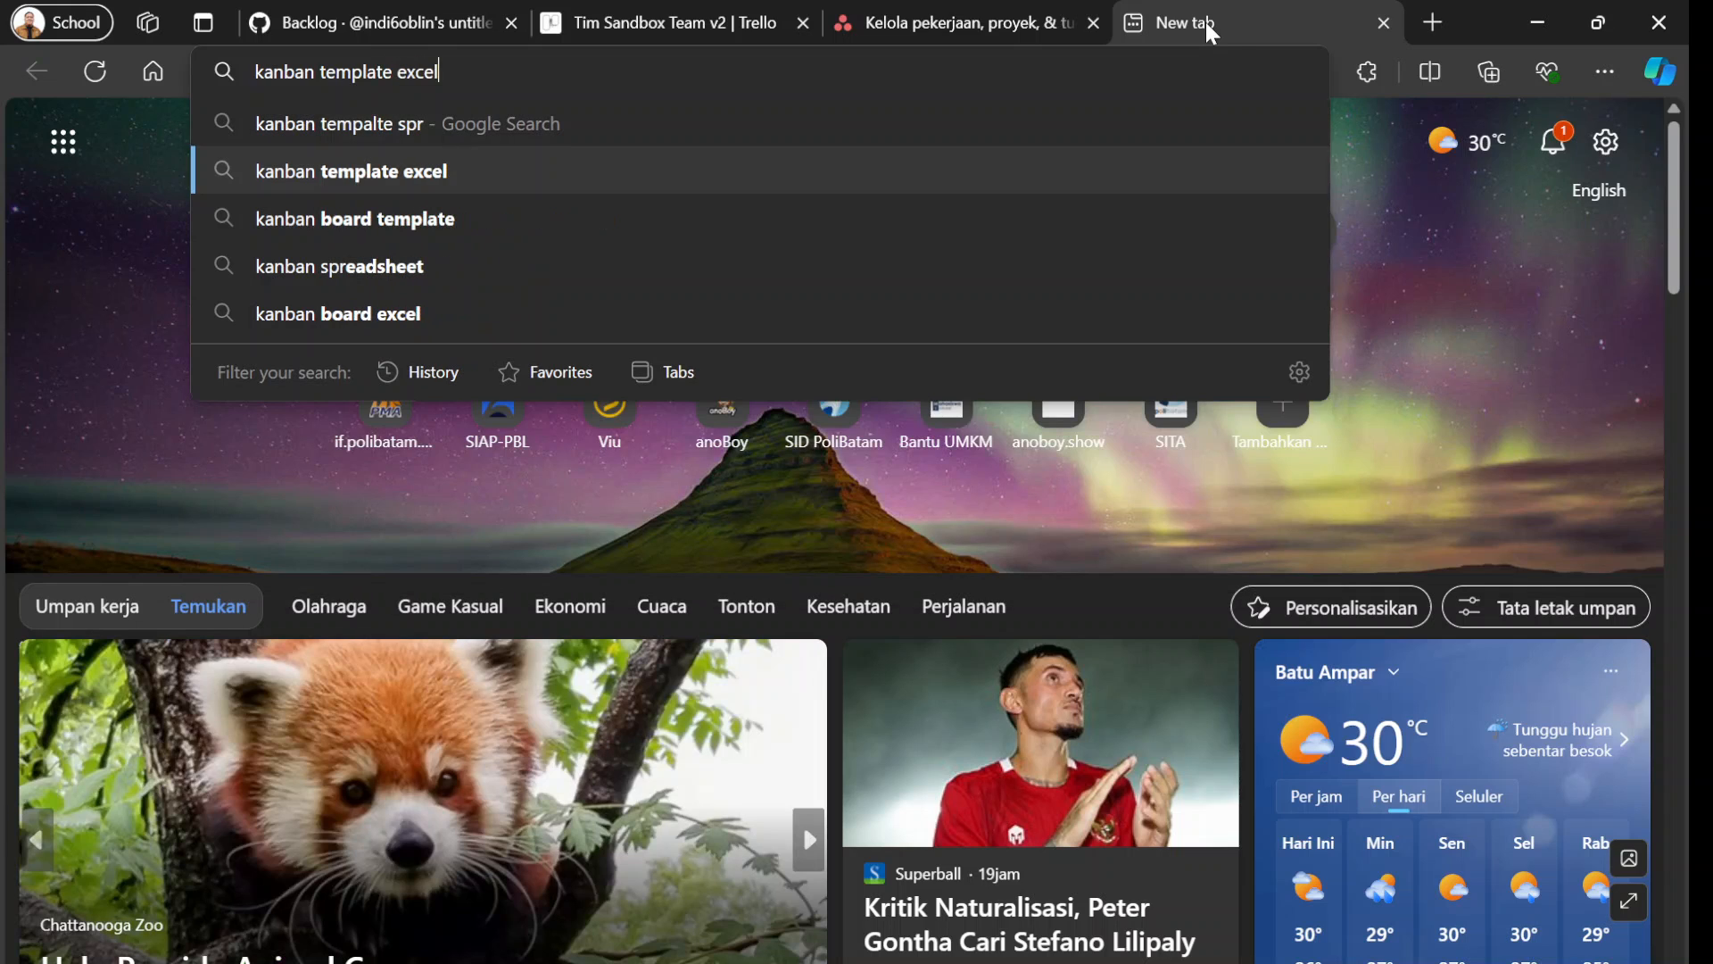
key("Down")
key("Up")
key("Return")
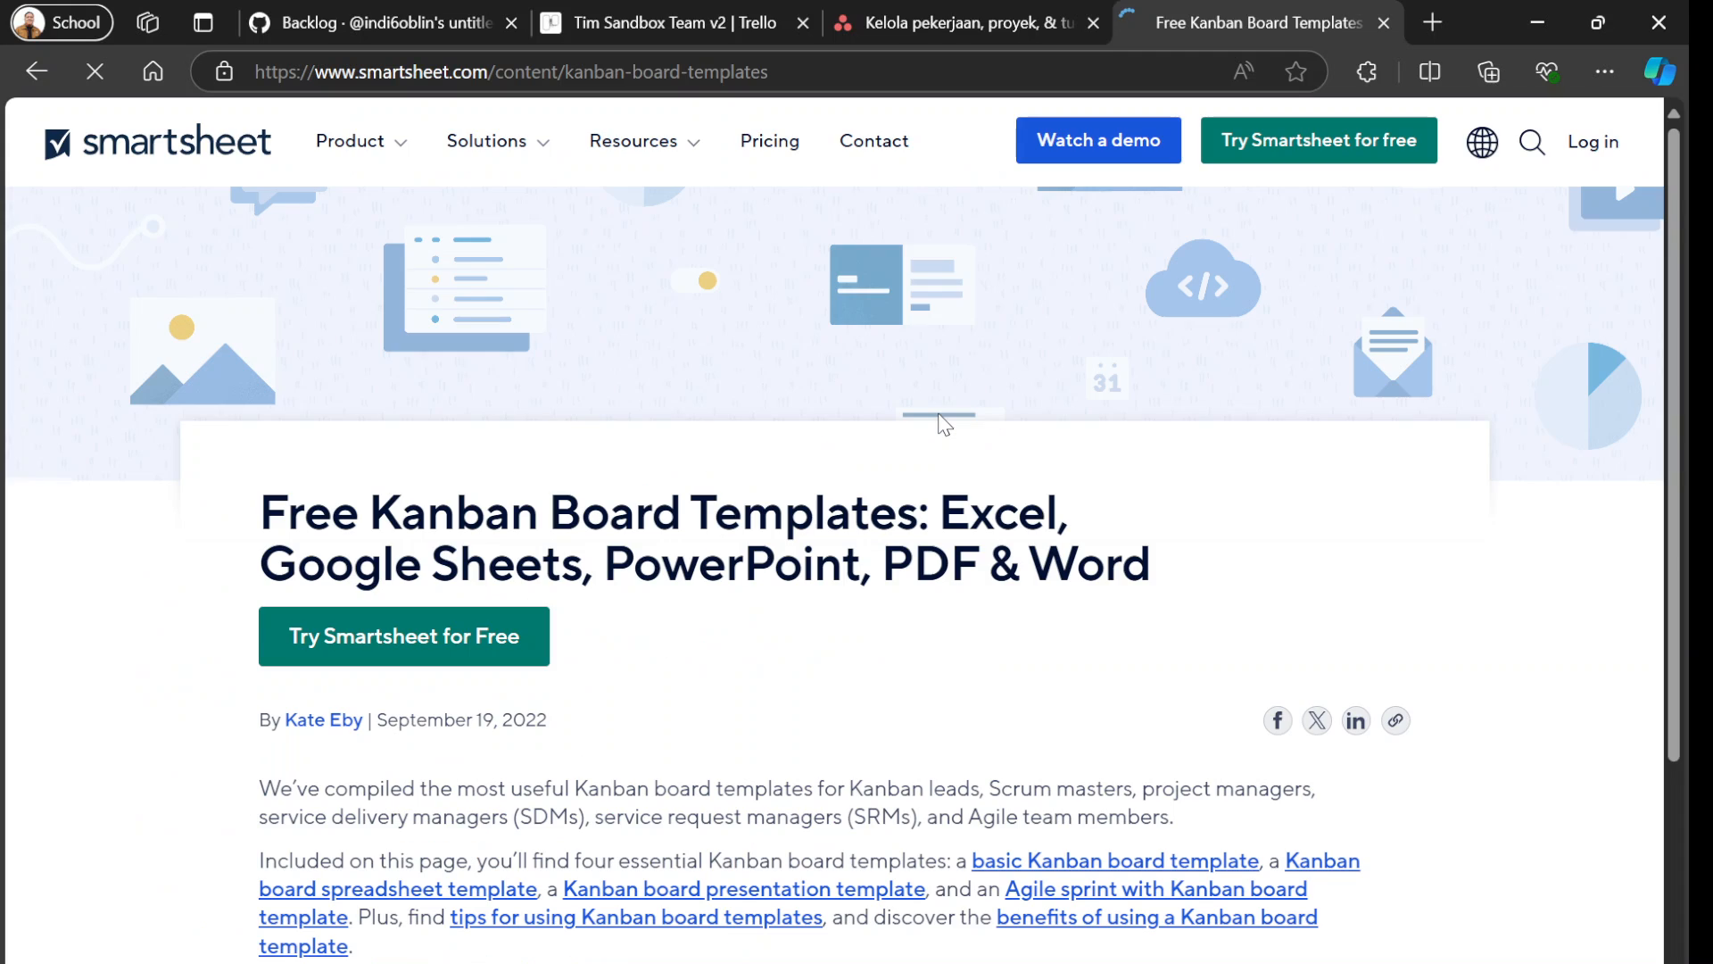
Examine the Basic Kanban Board Template example and its download formats, and close the Smartsheet page.
scroll(933, 562, "down", 5)
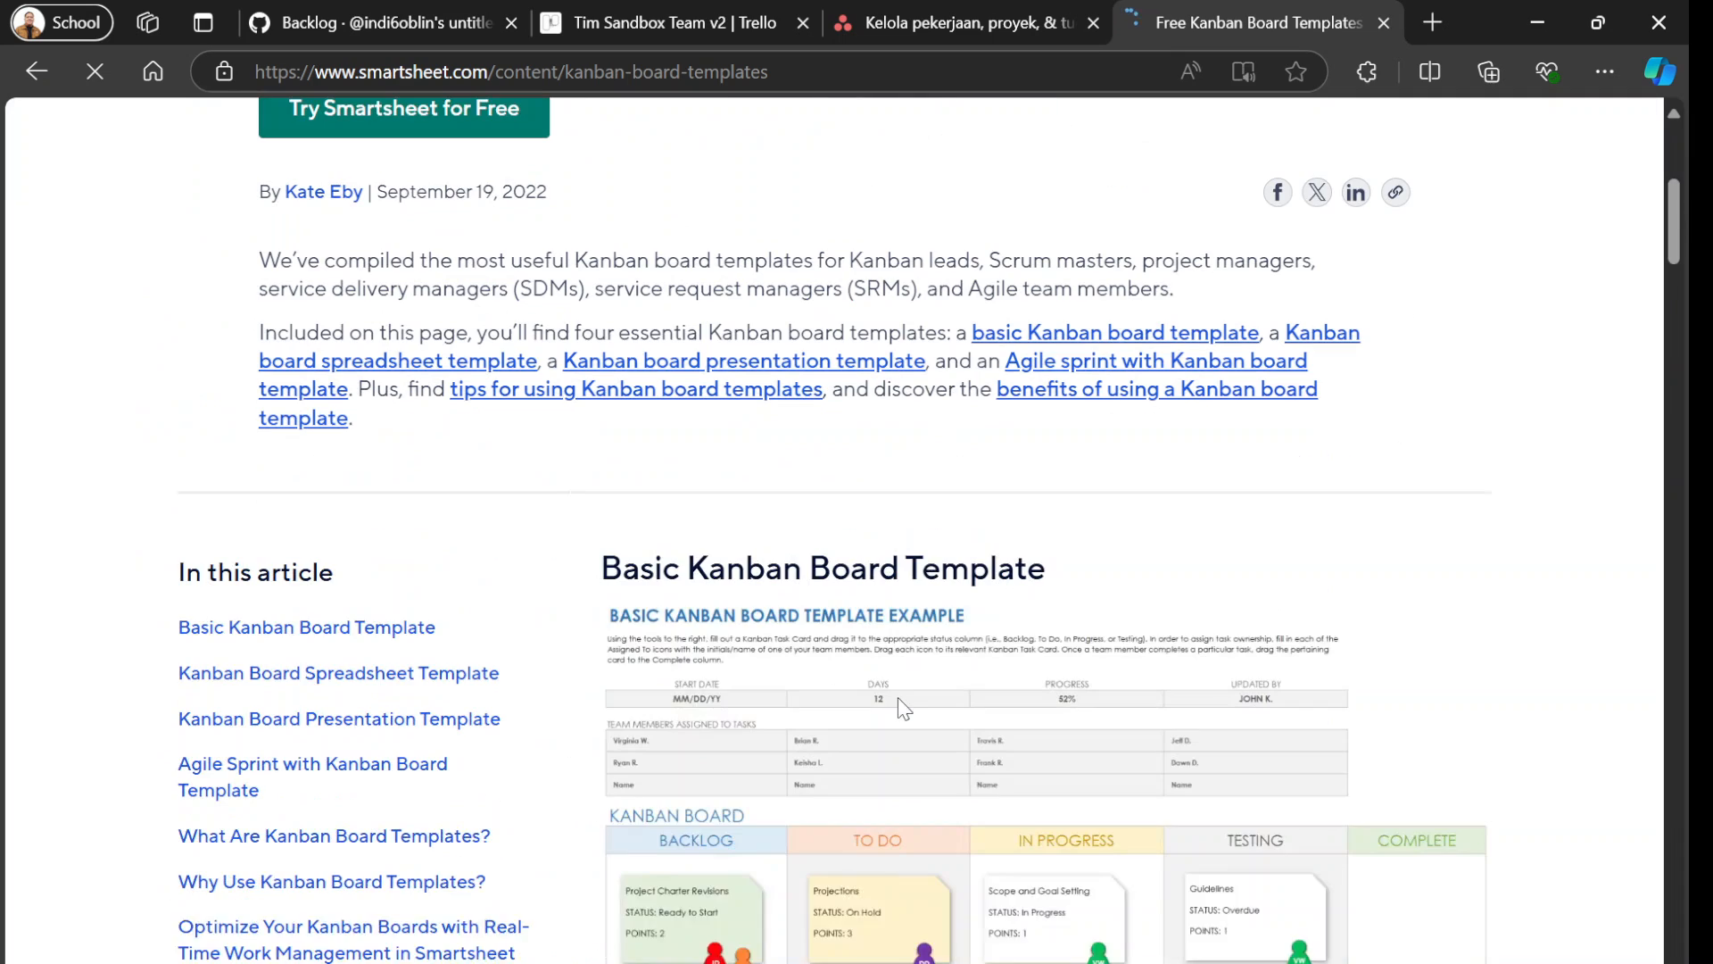
scroll(794, 652, "down", 4)
scroll(840, 643, "down", 2)
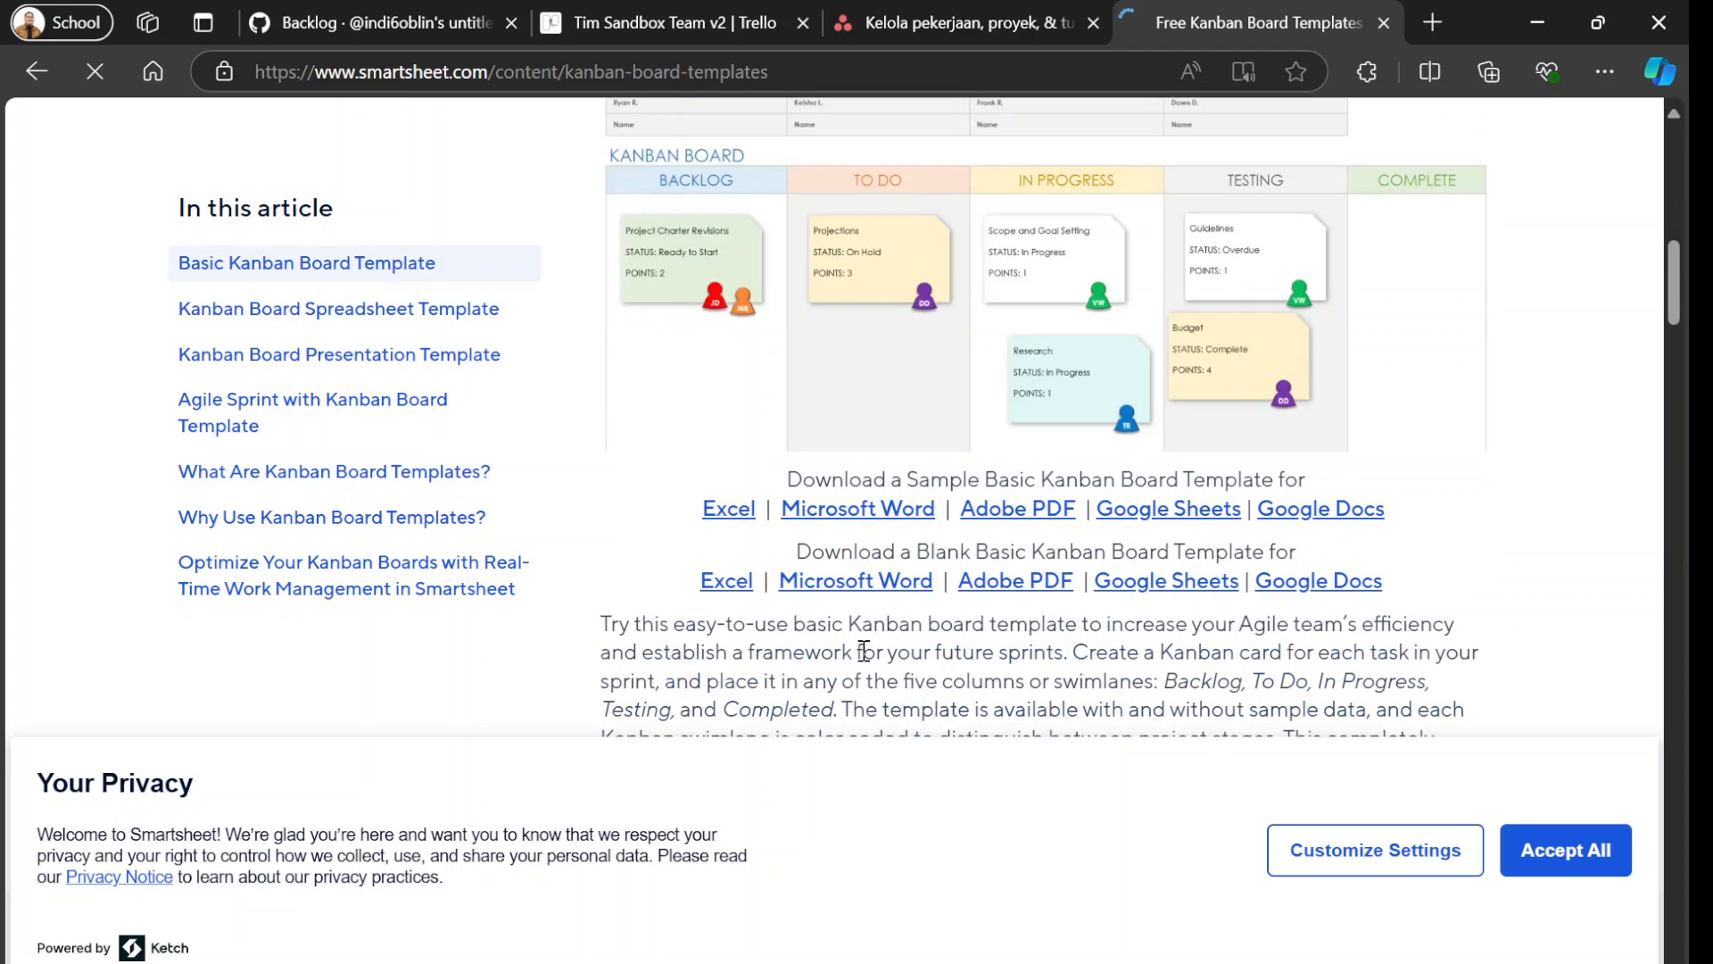
scroll(872, 652, "up", 3)
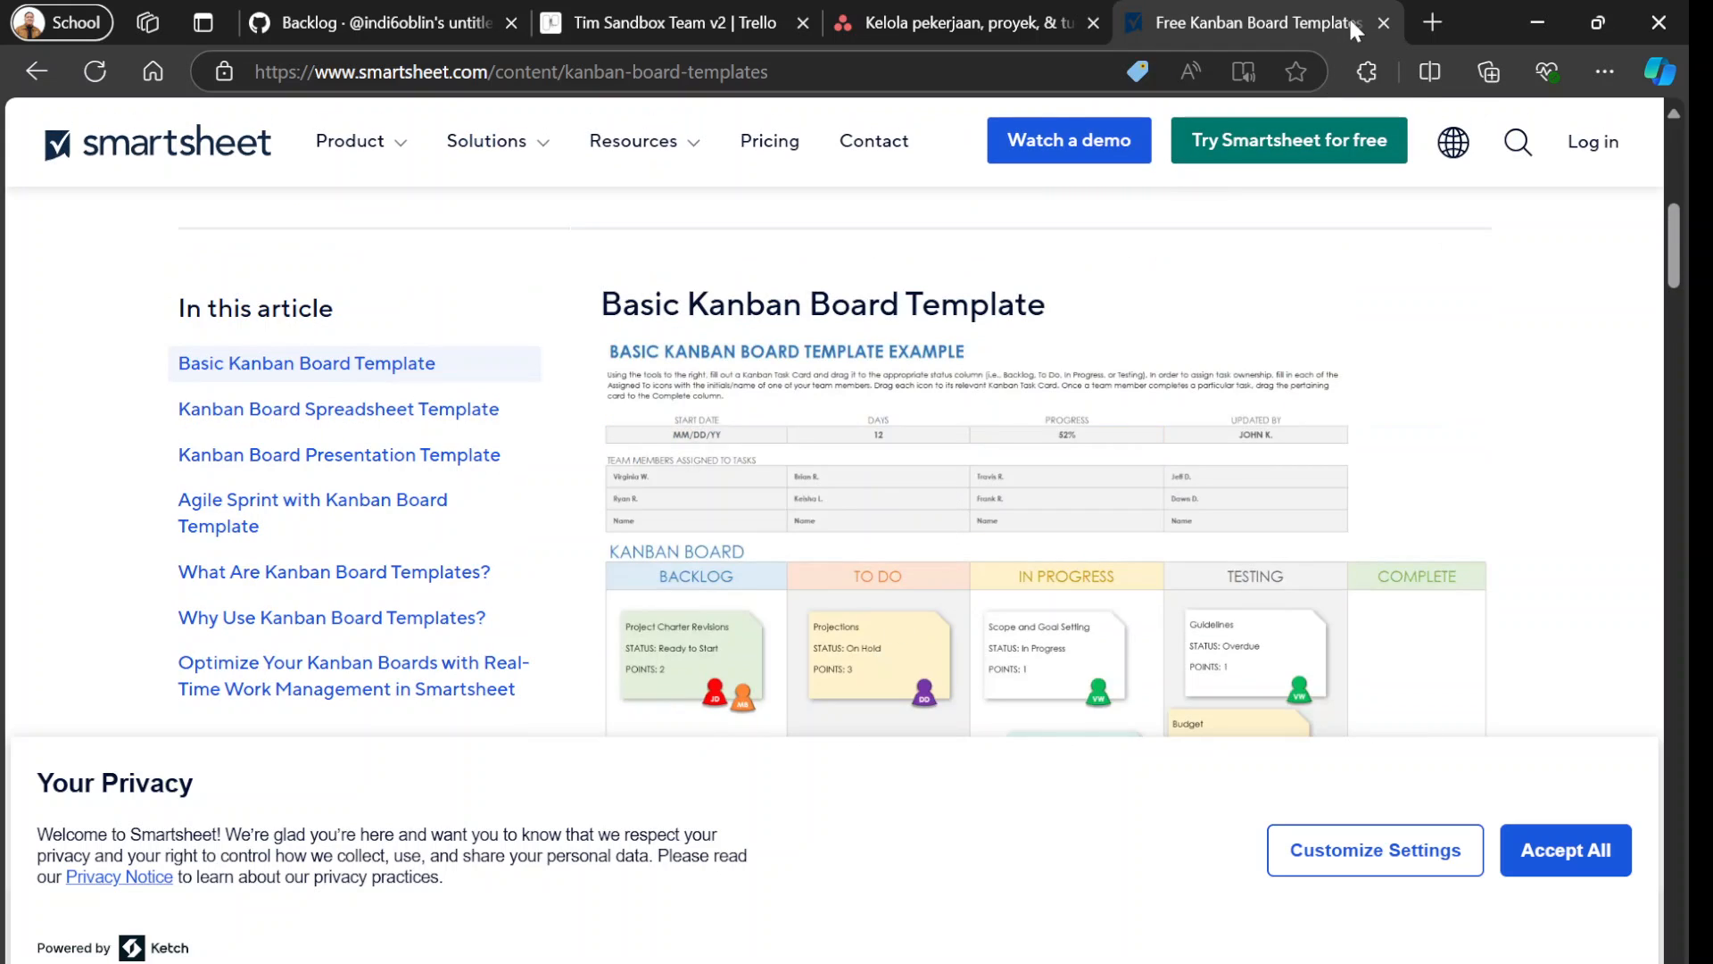
left_click(1383, 22)
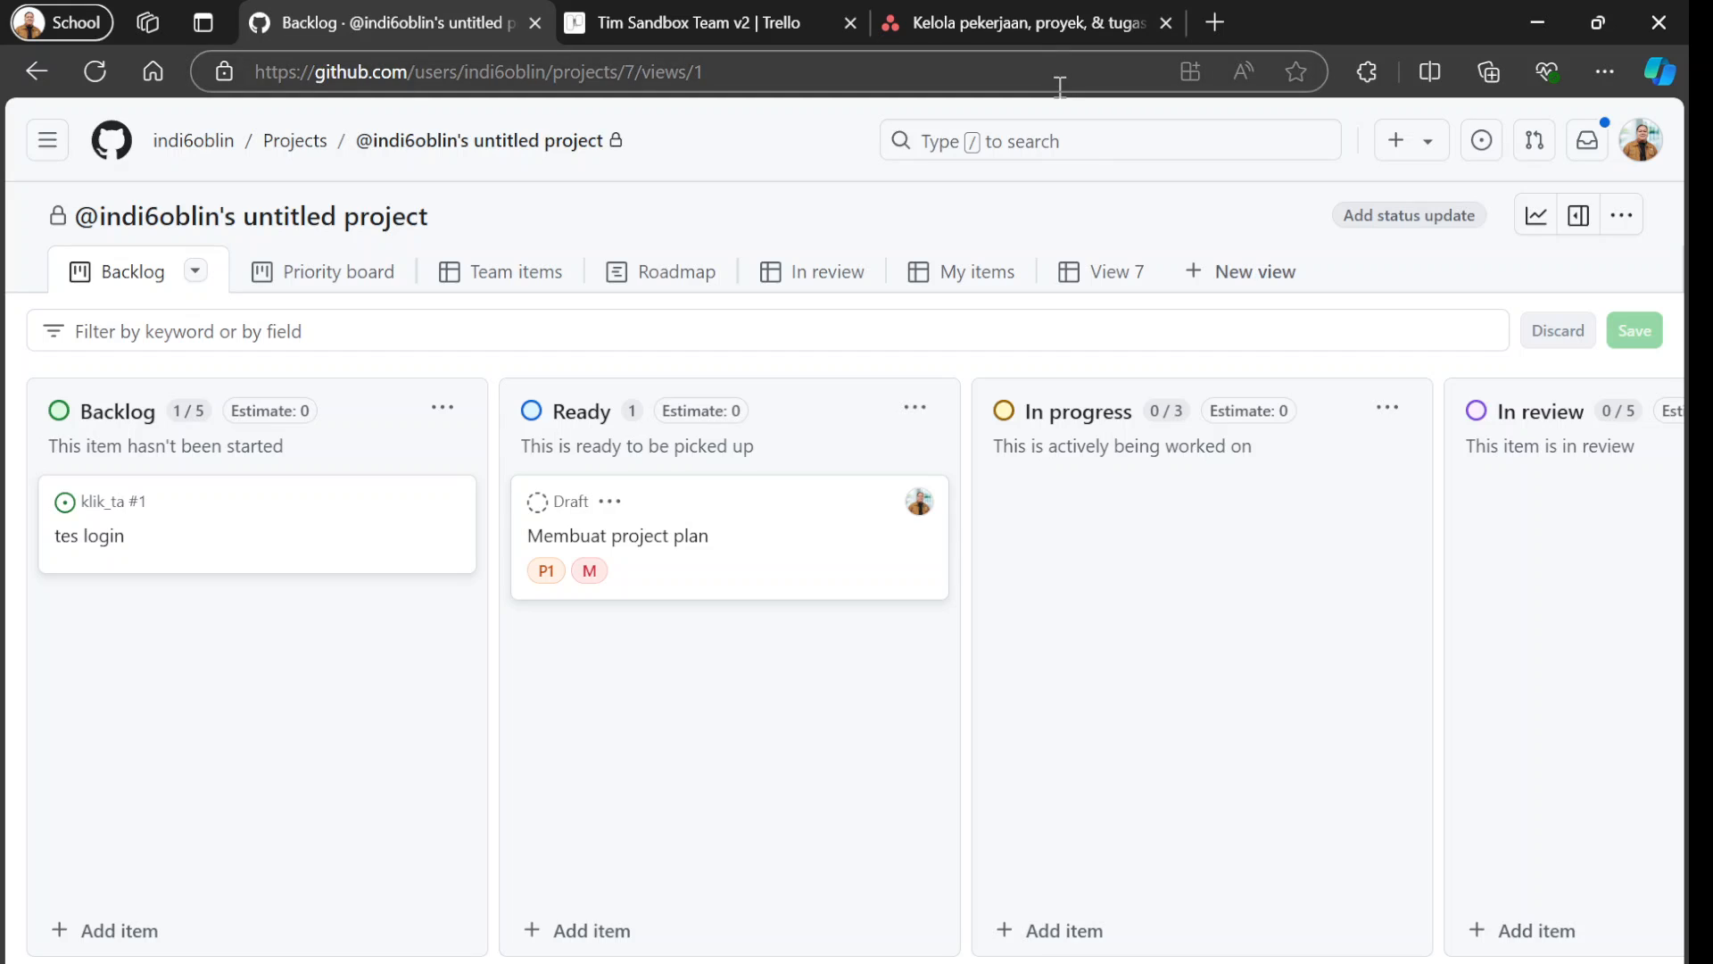